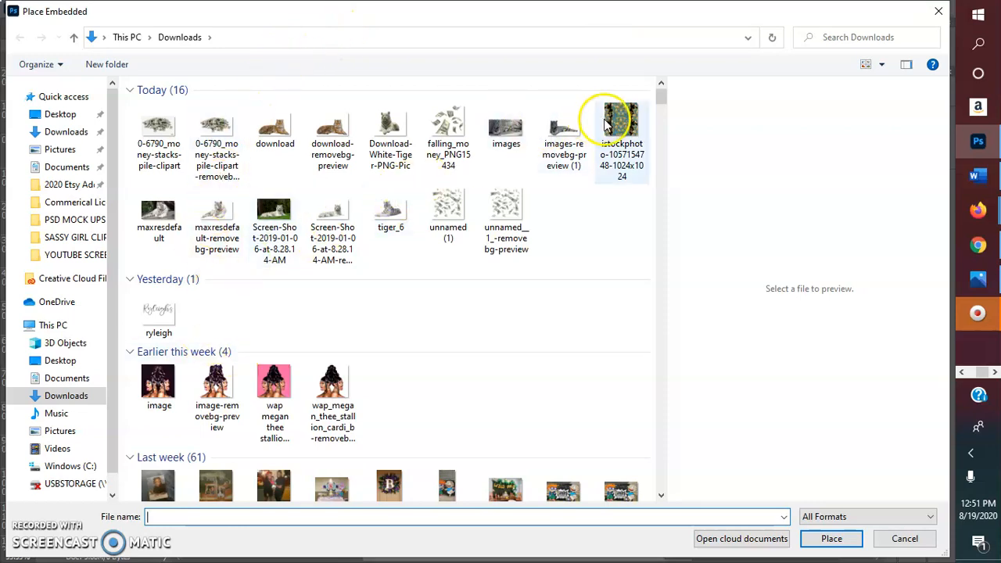
left_click(628, 129)
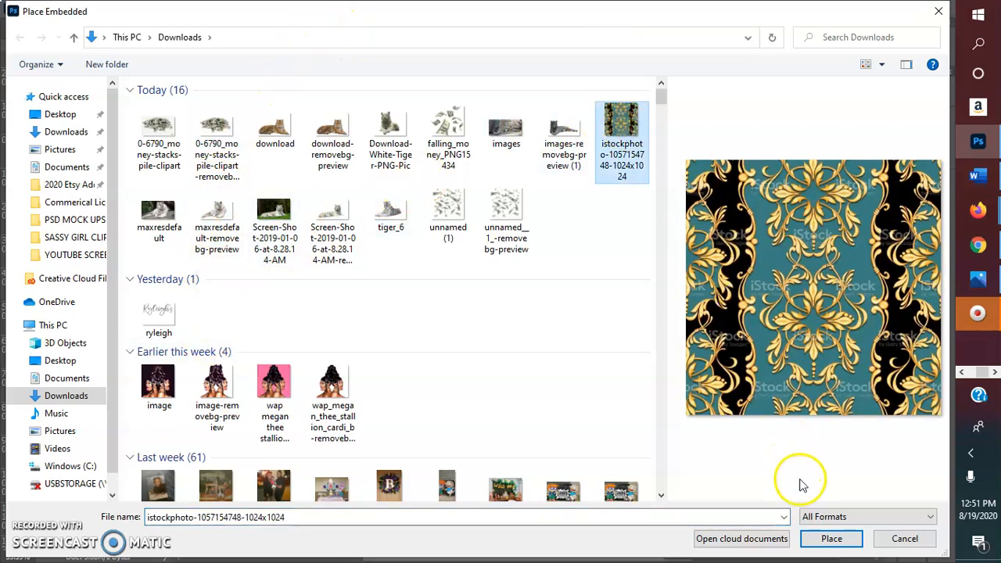
left_click(831, 538)
left_click_drag(480, 332, 531, 438)
left_click_drag(525, 381, 441, 245)
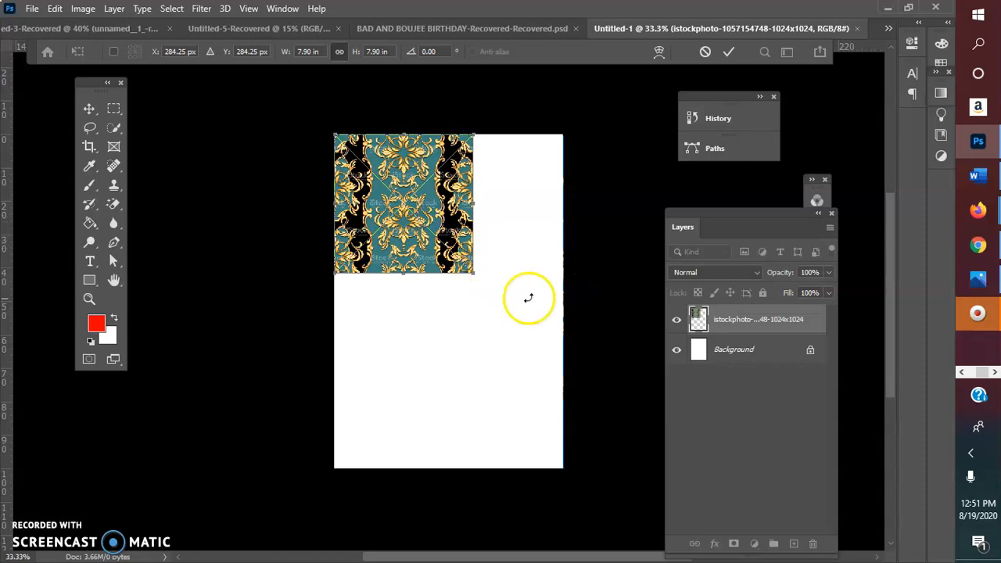
Stretch the placed pattern to about 13.42 in wide and 19.00 in high so it covers the canvas, and commit the transformation
left_click_drag(473, 273, 571, 467)
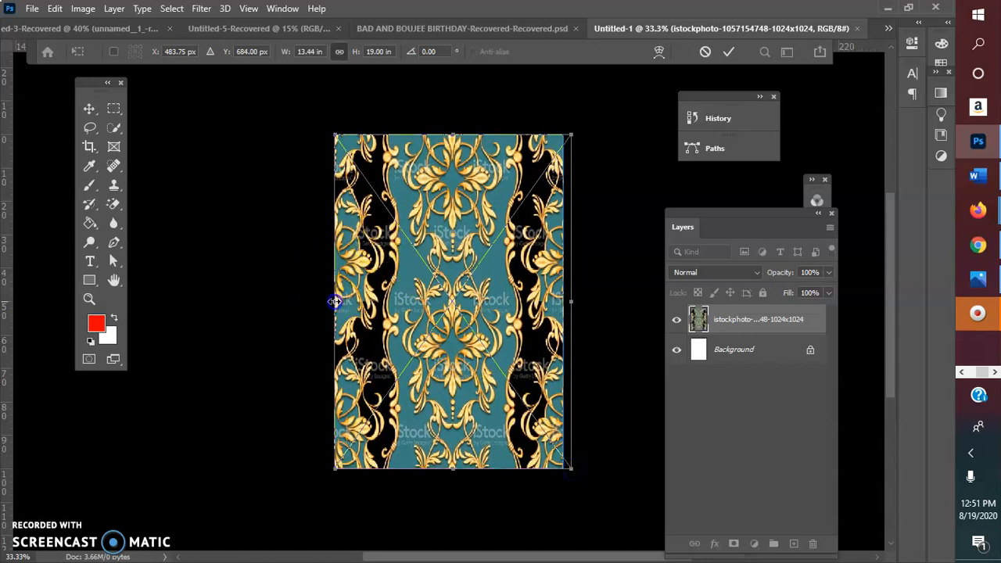
left_click_drag(332, 302, 327, 302)
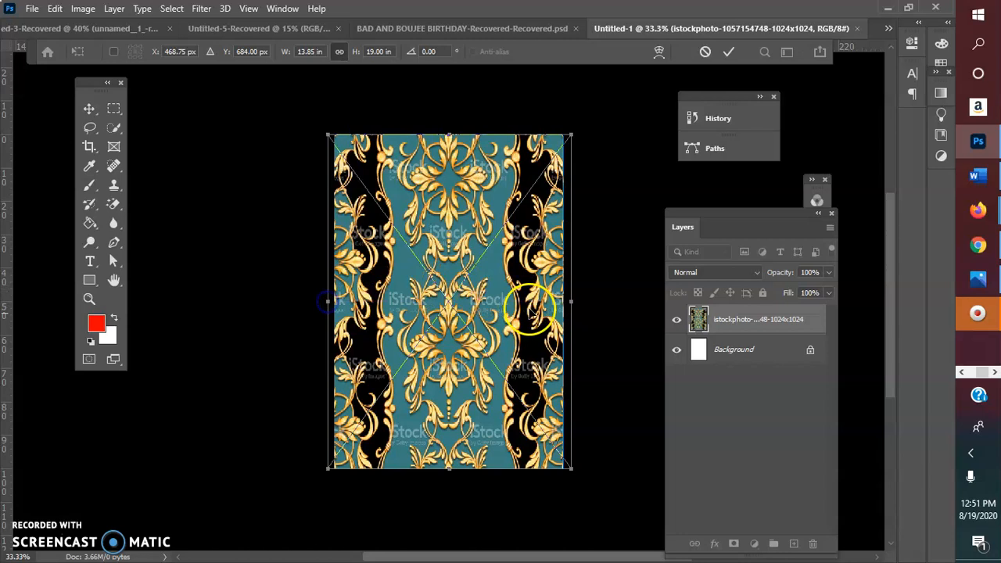
left_click_drag(571, 298, 570, 299)
left_click_drag(446, 138, 446, 136)
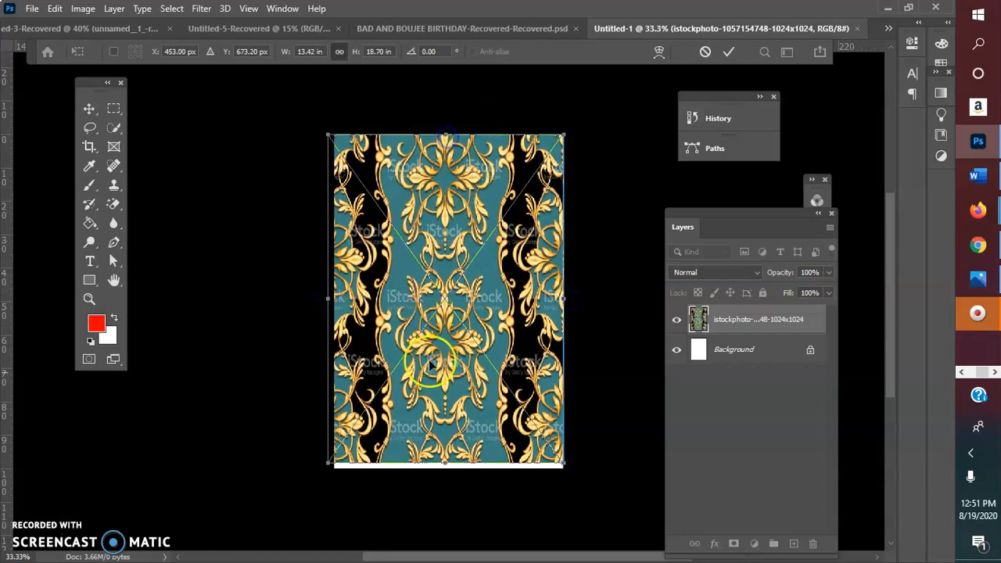
left_click_drag(446, 463, 446, 469)
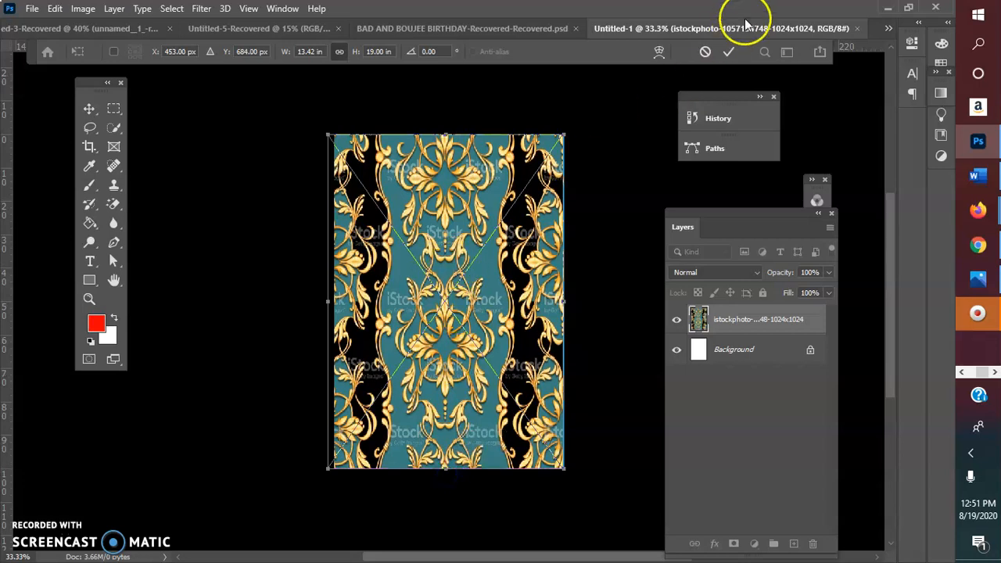
left_click(728, 51)
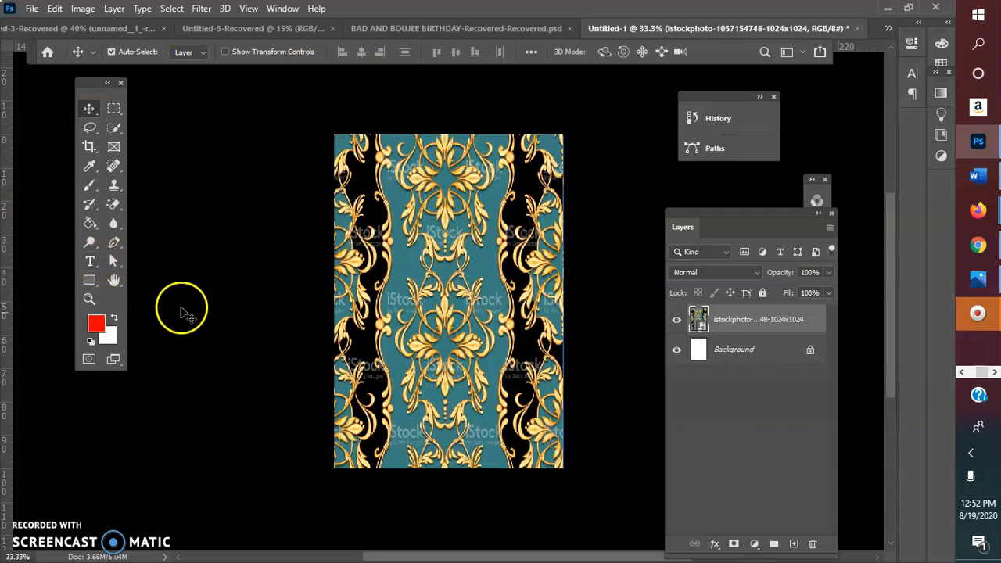
Rasterize the pattern layer and erase the teal background around the central ornaments with the Magic Eraser
left_click(114, 203)
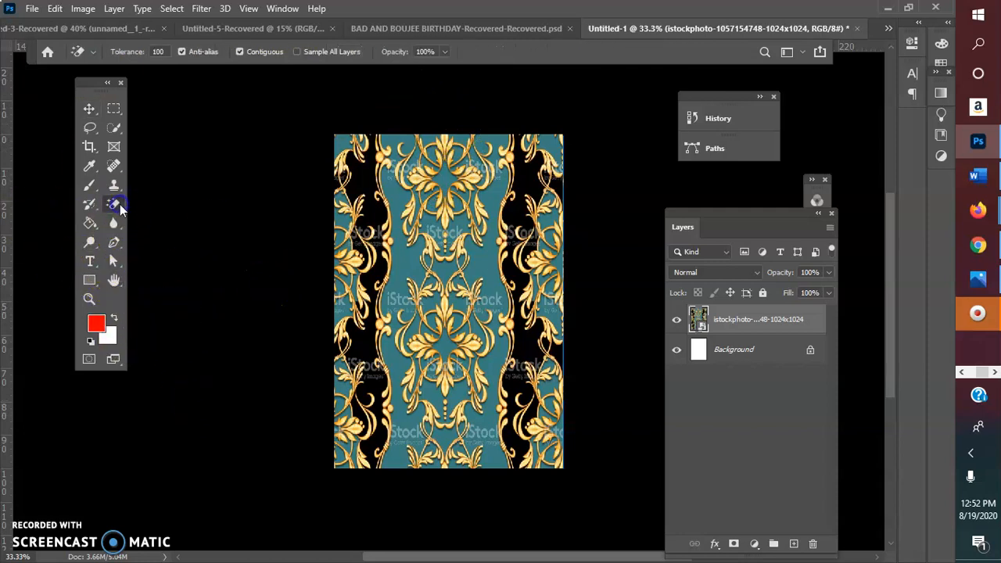
left_click(412, 270)
left_click(452, 231)
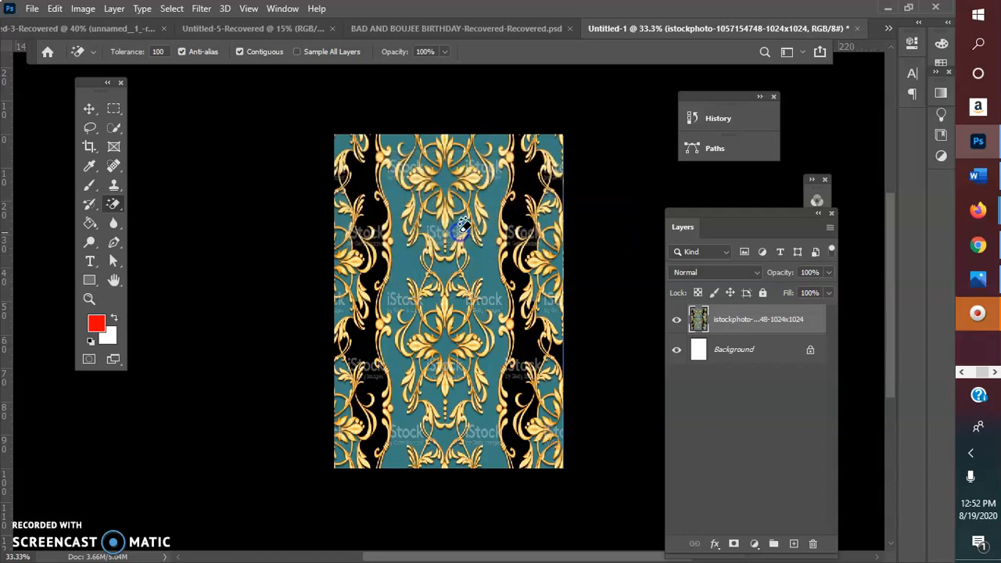
left_click(407, 258)
left_click(472, 265)
left_click(461, 152)
left_click(461, 136)
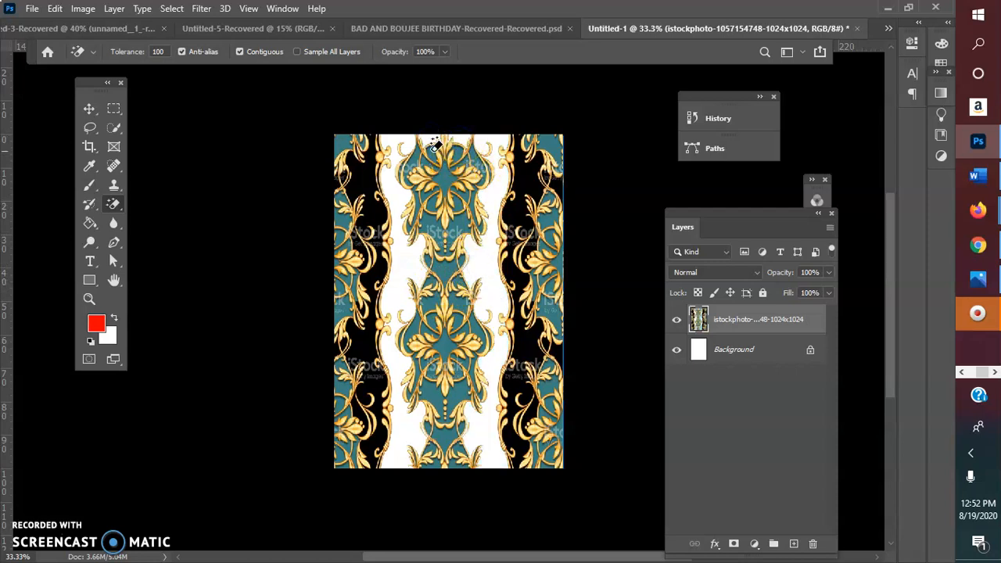
Erase the teal areas inside the upper floral motif of the central band
left_click(428, 152)
left_click(416, 155)
left_click(477, 164)
left_click(456, 216)
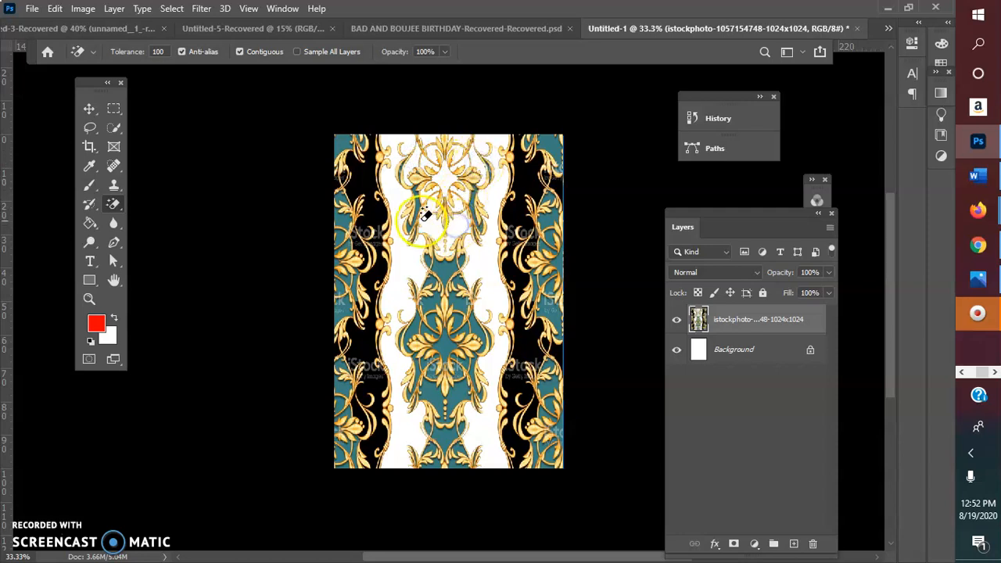
left_click(419, 205)
Erase the teal areas within the scrolls linking the upper and lower central motifs
left_click(443, 264)
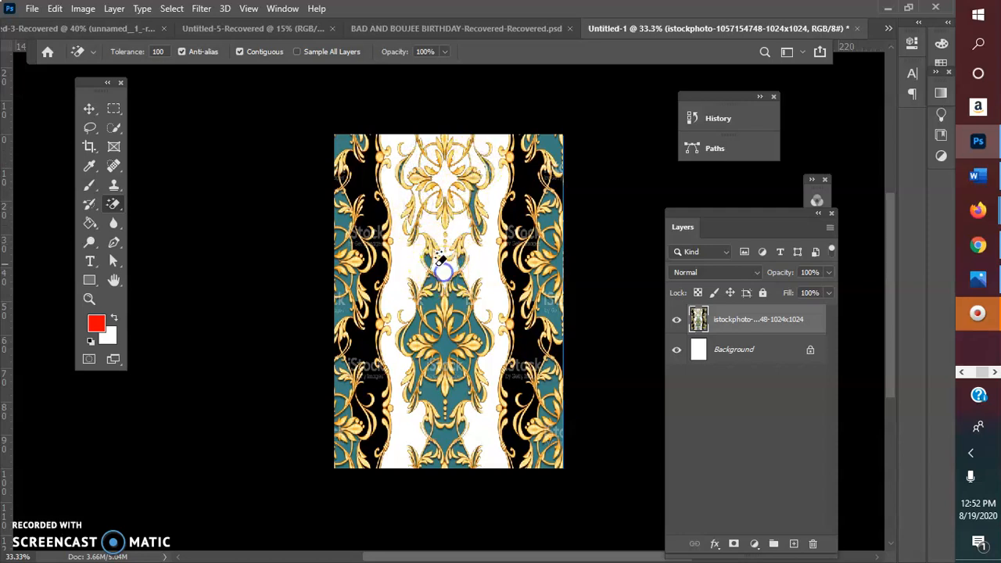
left_click(429, 262)
left_click(462, 263)
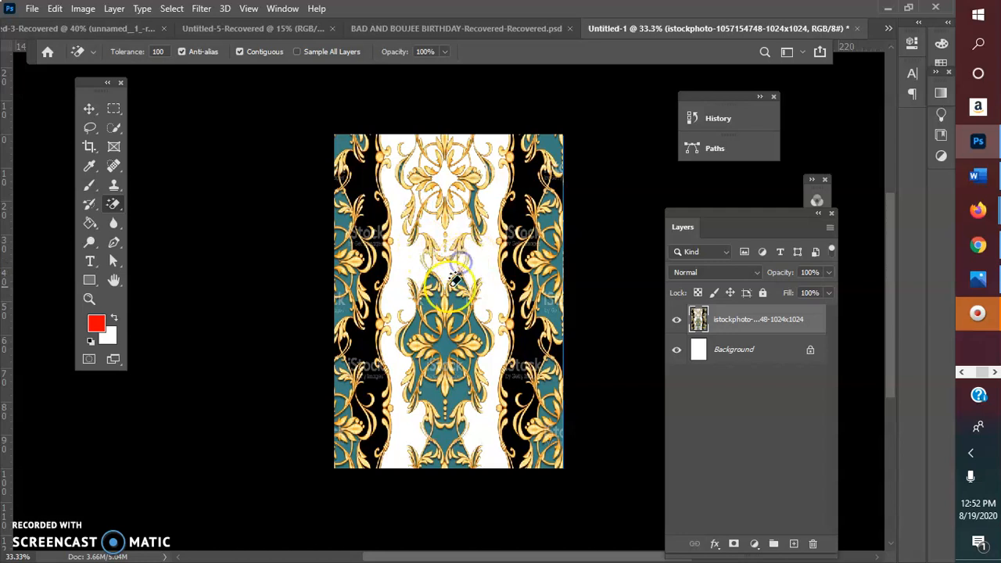
left_click(456, 284)
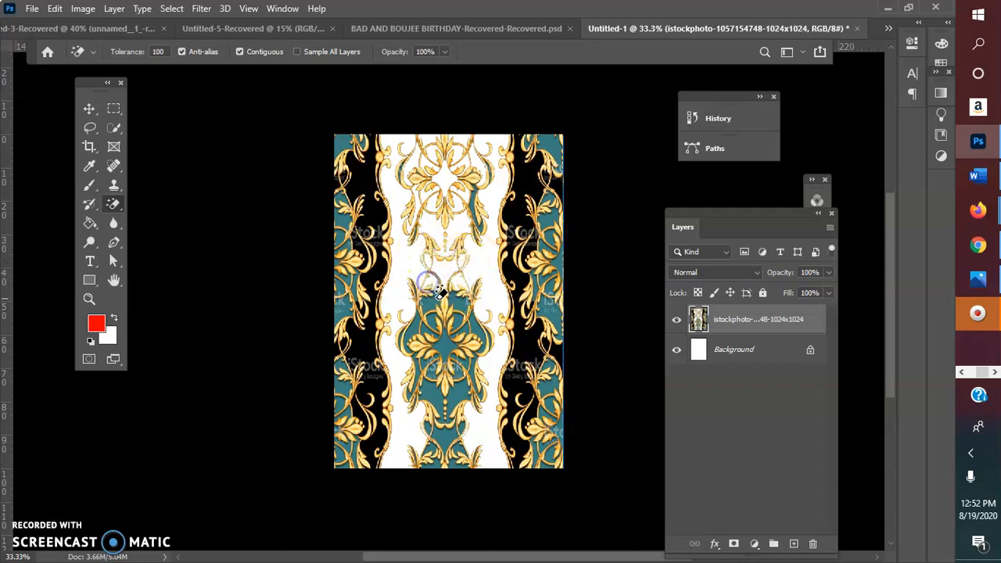
Erase the teal areas inside the lower floral motif of the central band
left_click(435, 313)
left_click(459, 306)
left_click(461, 393)
left_click(427, 388)
Try to erase the teal sliver beside the lower motif's left curl, and undo that erasure
left_click(408, 332)
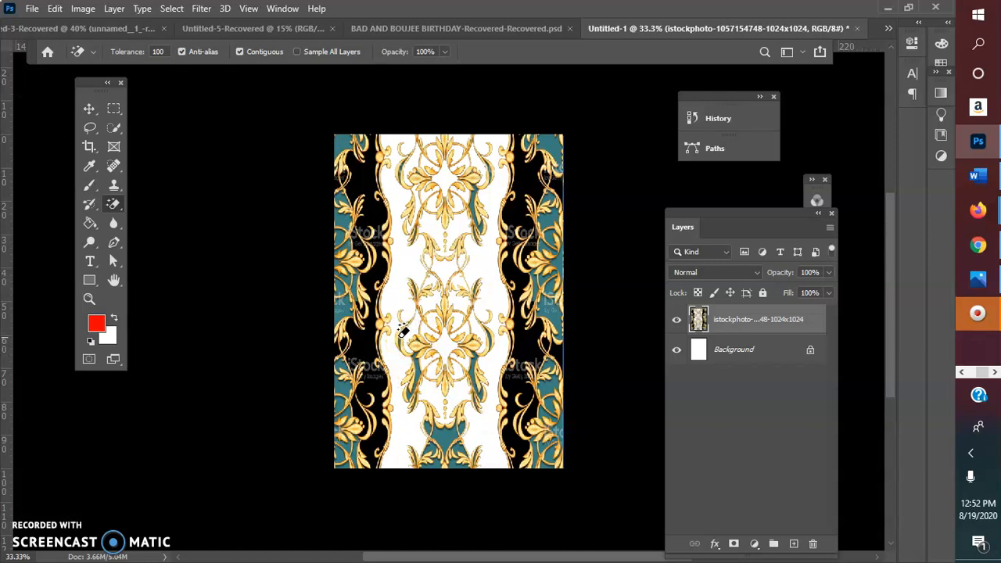
left_click(709, 125)
left_click(577, 158)
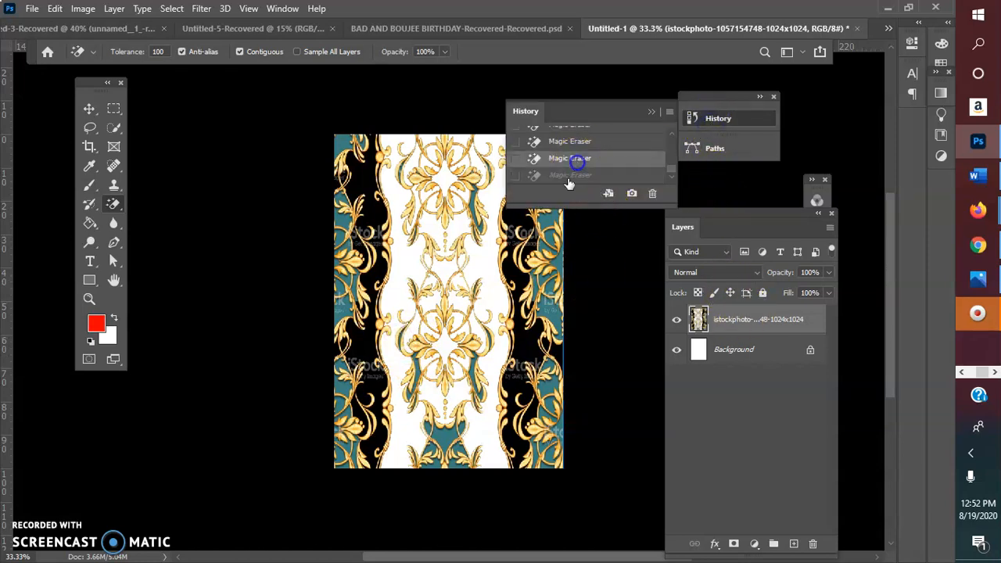
Erase the remaining teal in the lower part of the central band and along the pattern's lower right edge
left_click(422, 364)
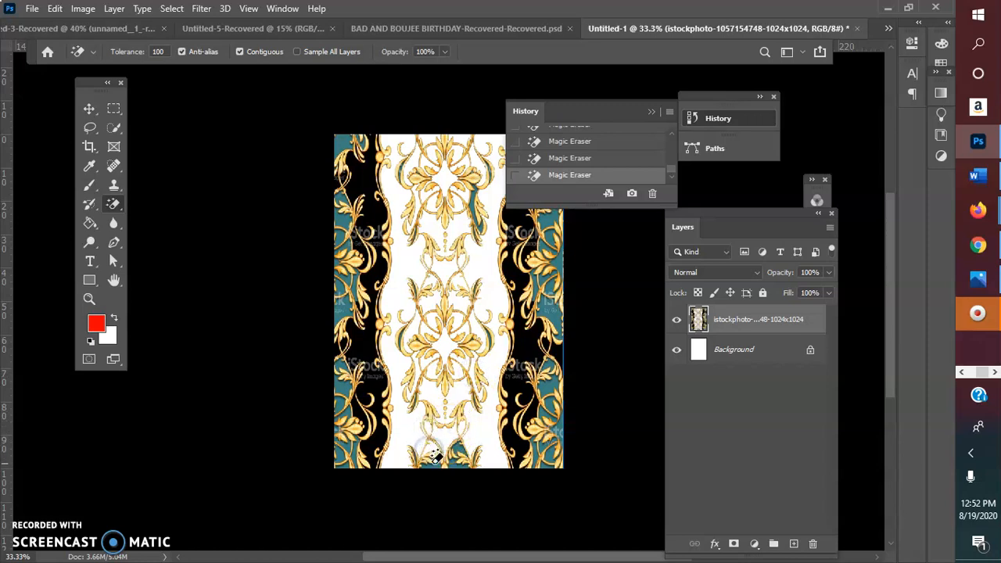
left_click(458, 450)
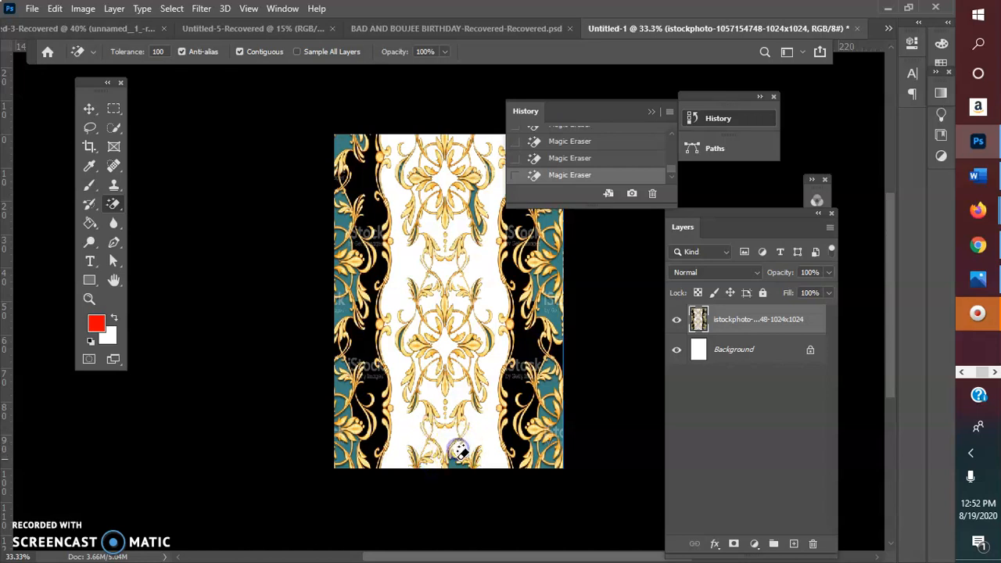
left_click(551, 404)
left_click(535, 456)
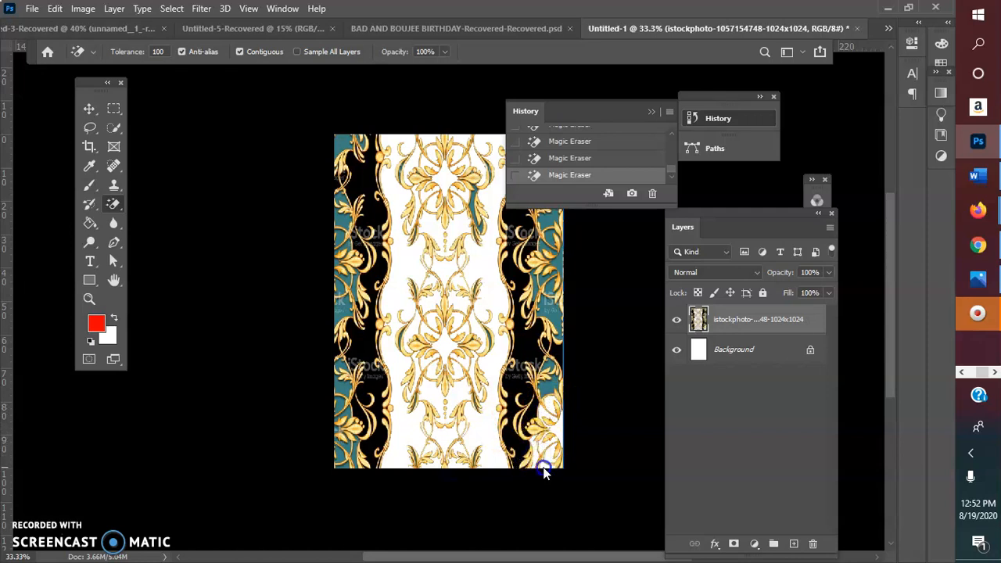
left_click(548, 391)
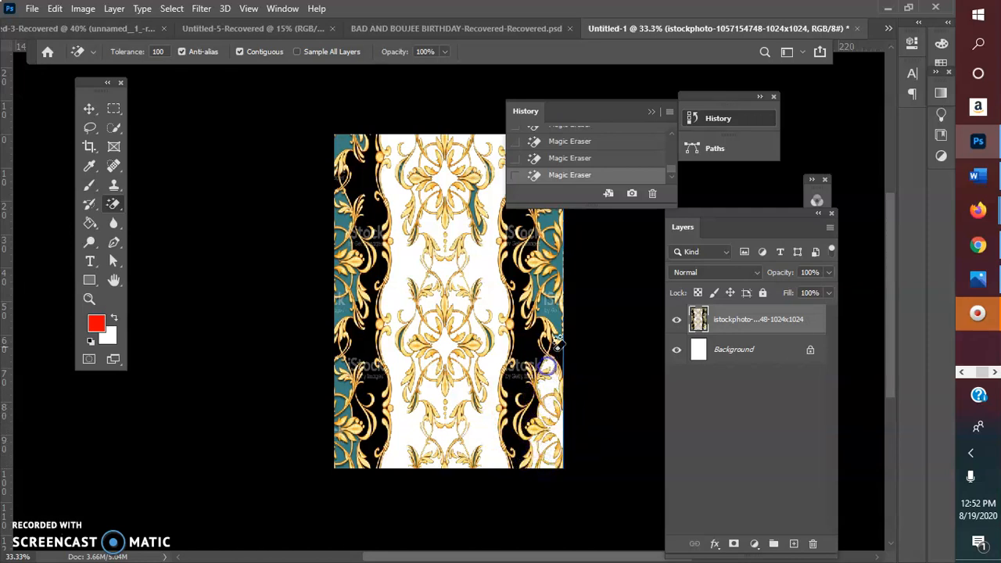
Erase the teal areas along the middle and upper part of the pattern's right edge, below the corner
left_click(556, 322)
left_click(558, 250)
left_click(552, 224)
left_click(537, 265)
left_click(540, 285)
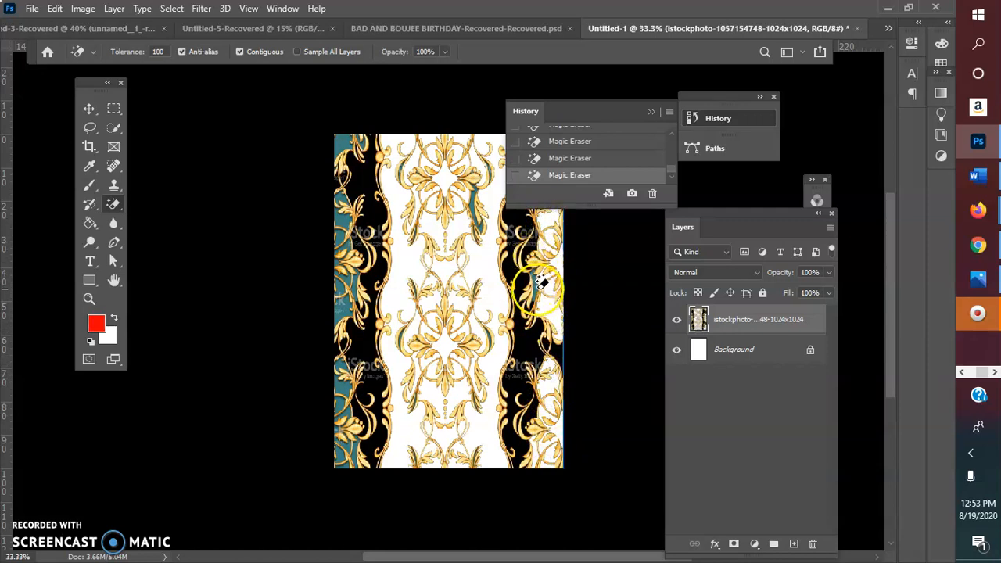
left_click(536, 289)
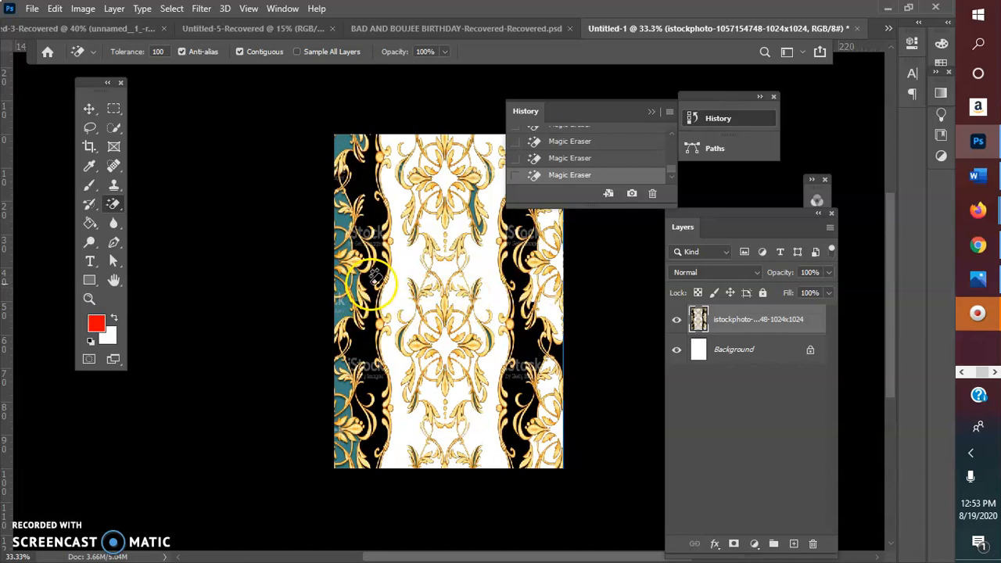
Erase the teal areas along the lower half of the pattern's left edge
left_click(335, 308)
left_click(333, 367)
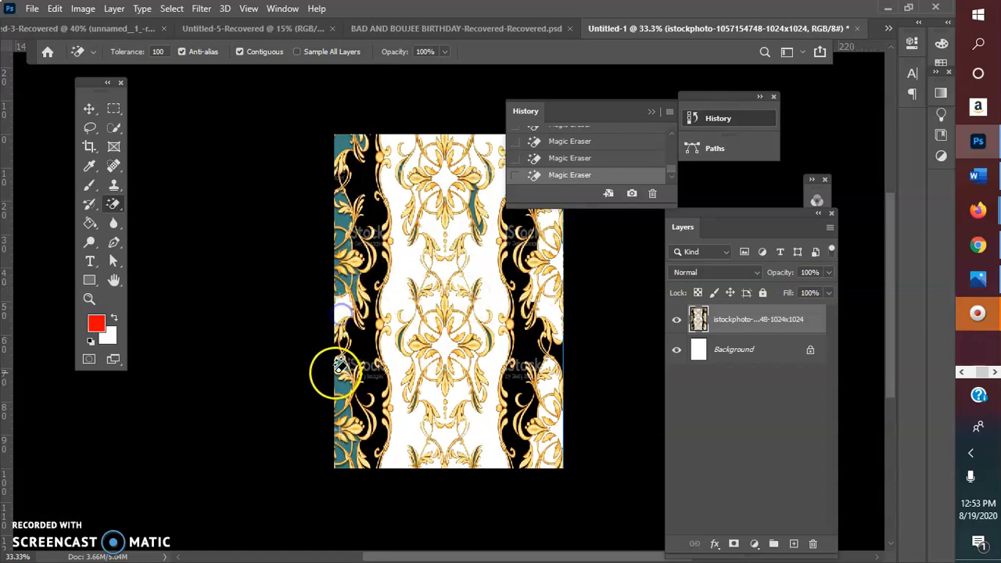
left_click(346, 393)
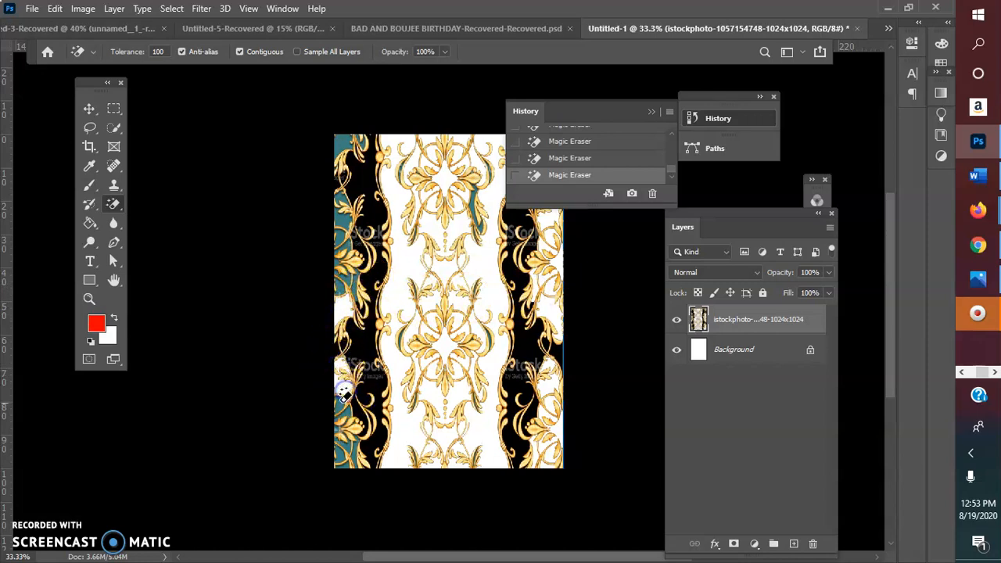
left_click(338, 456)
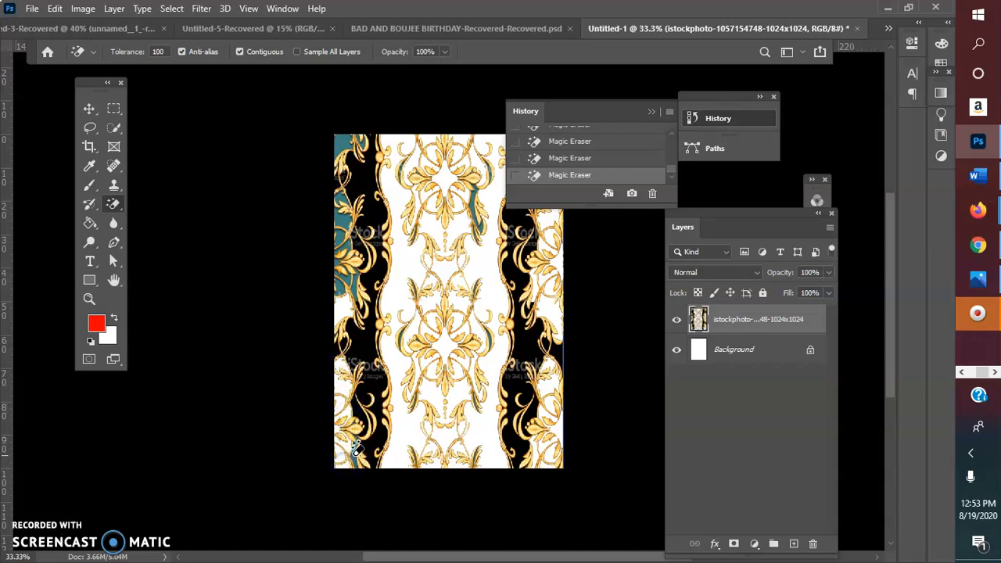
Erase the teal areas along the upper half of the pattern's left edge, including the corner
left_click(344, 278)
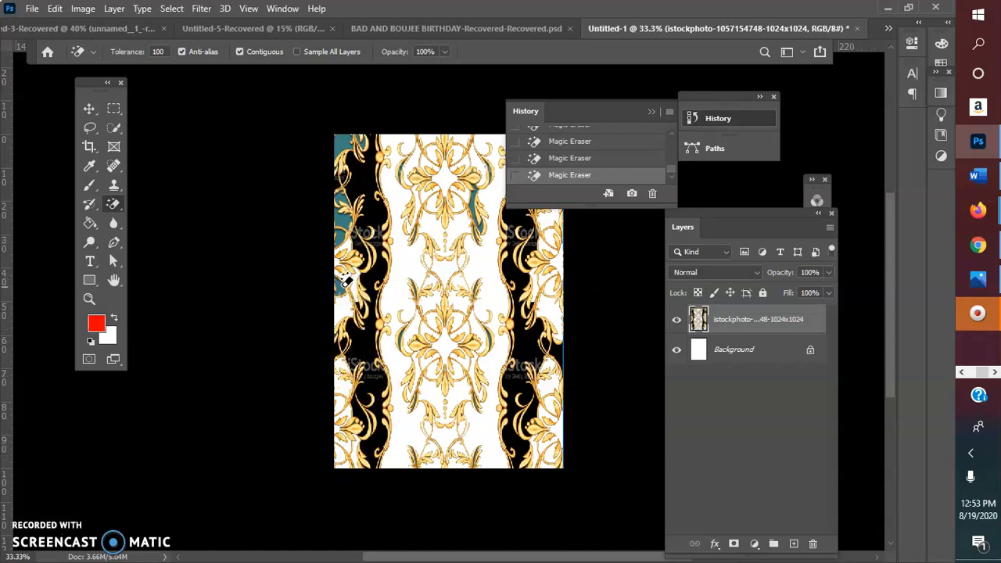
left_click(342, 235)
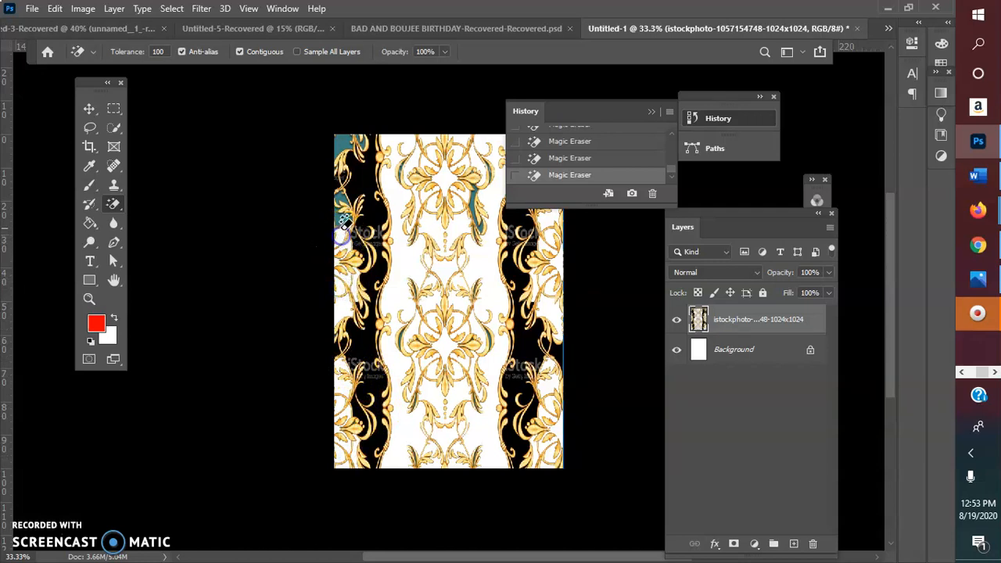
left_click(344, 144)
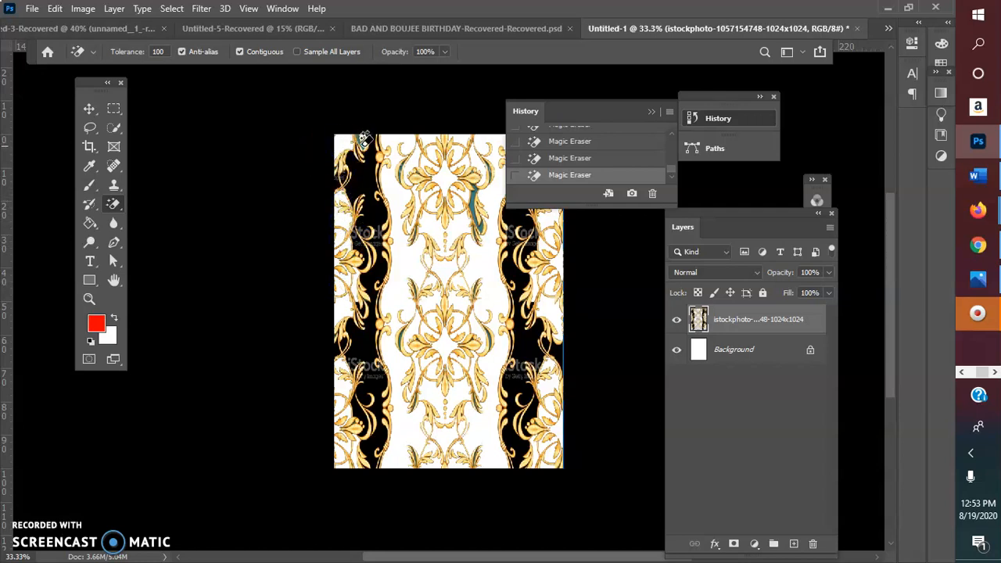
left_click(404, 155)
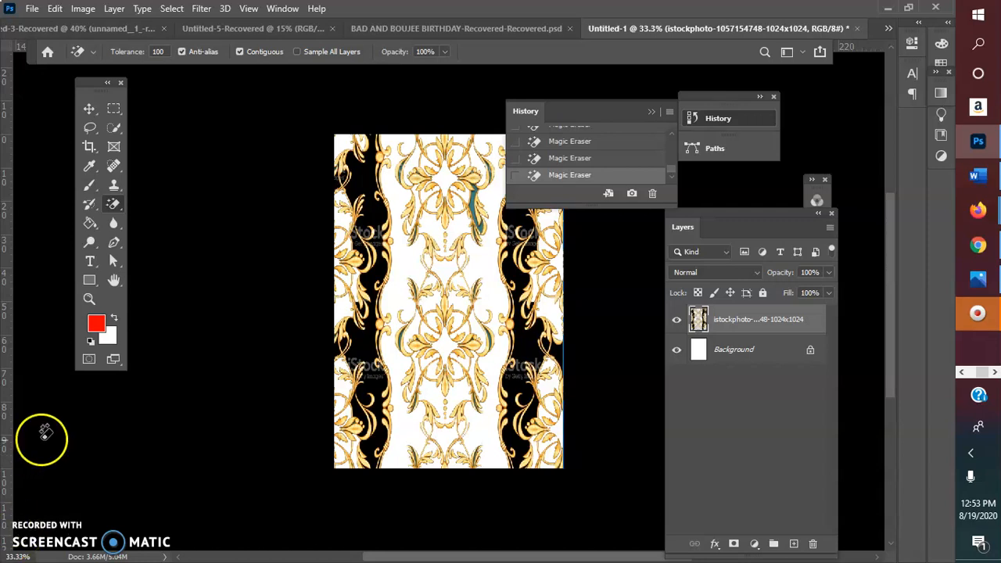
Try to erase the teal by the curl in the pattern's upper-right corner, and undo that erasure
left_click(653, 113)
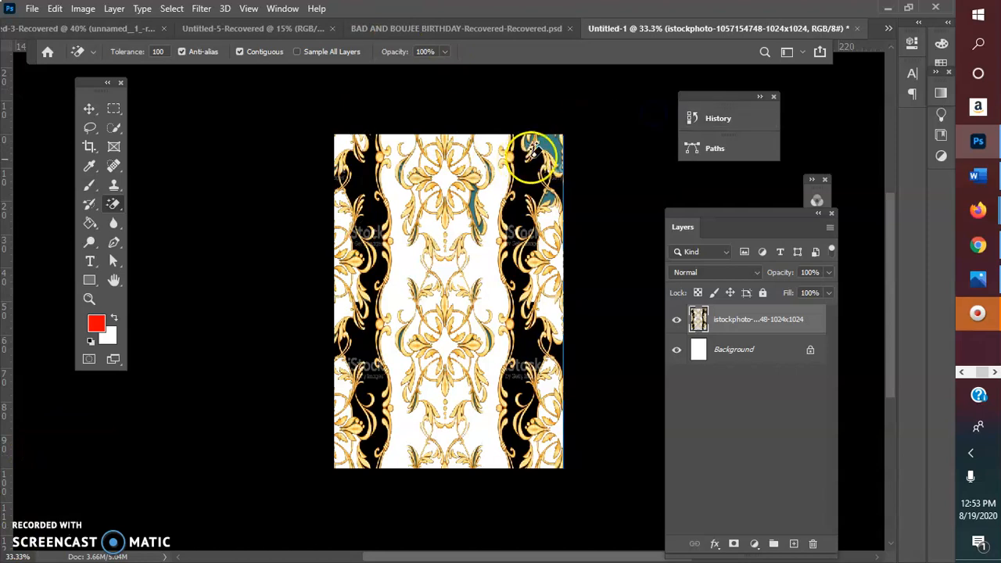
left_click(528, 144)
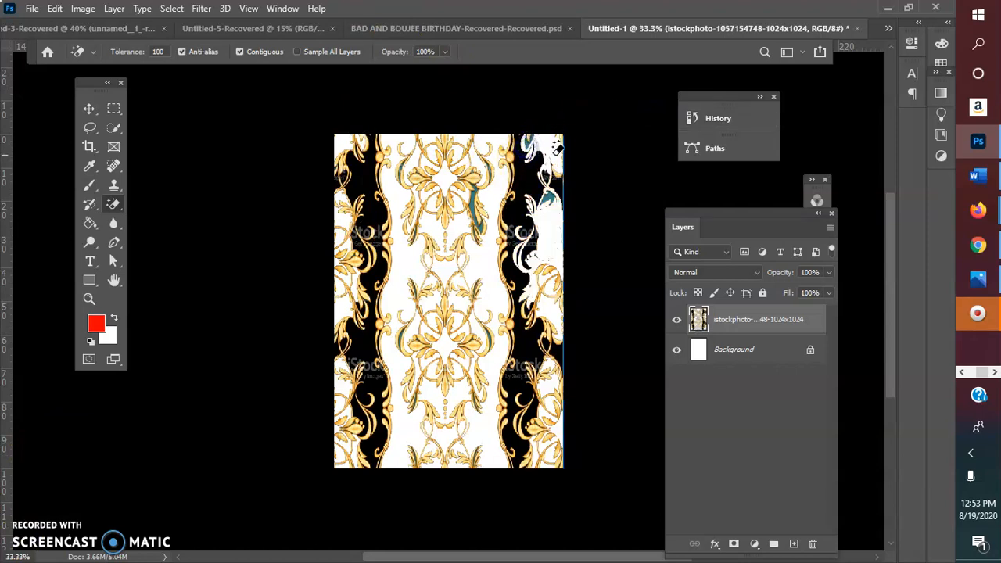
left_click(710, 115)
left_click(573, 160)
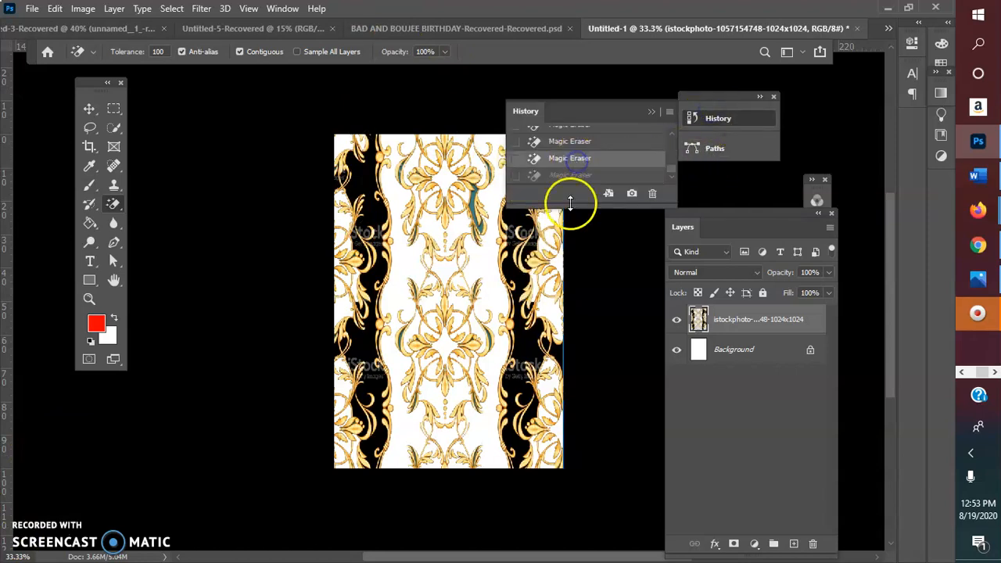
left_click(650, 113)
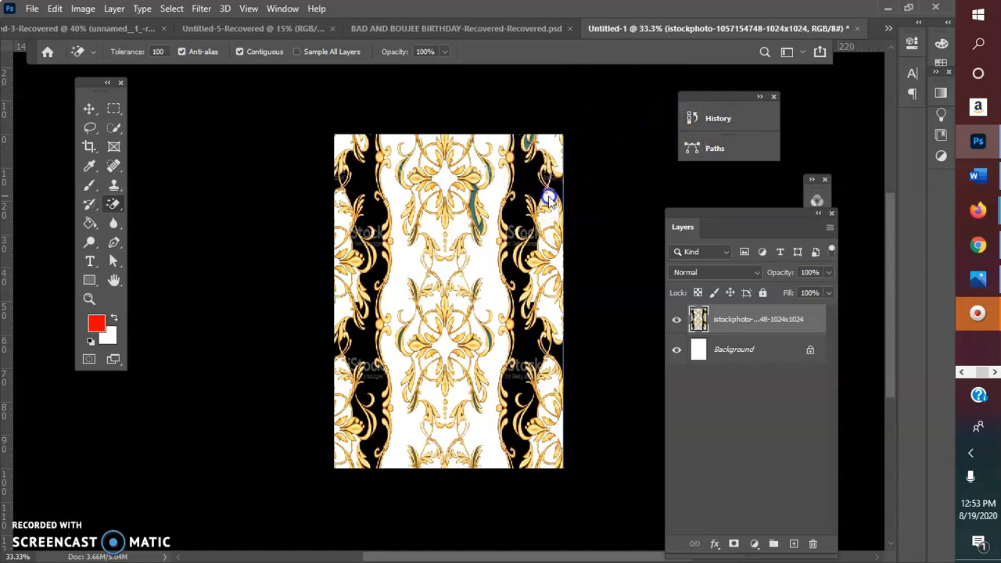
Try to erase the teal sliver at the upper central motif's left curl, and undo that erasure
left_click(401, 167)
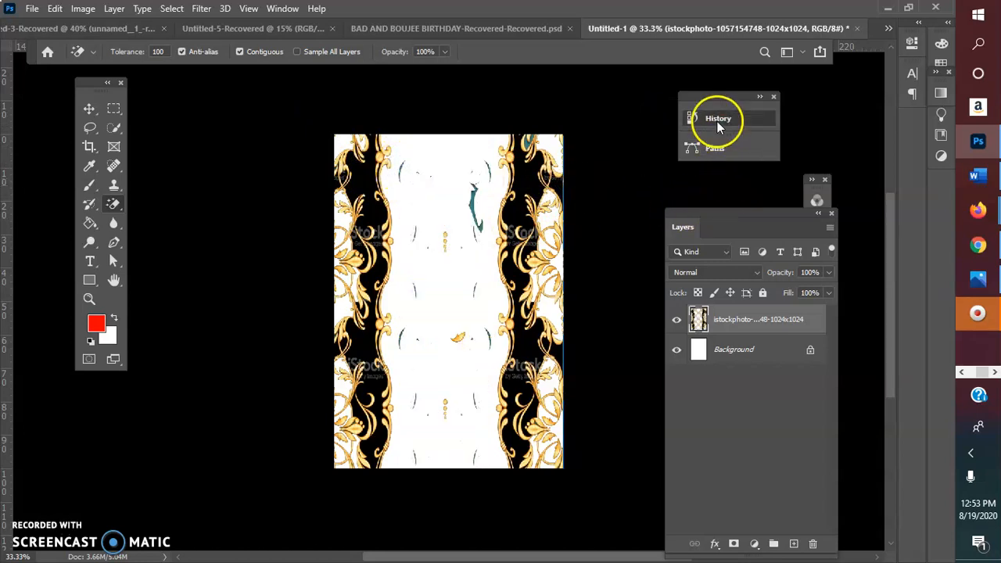
left_click(717, 119)
left_click(596, 159)
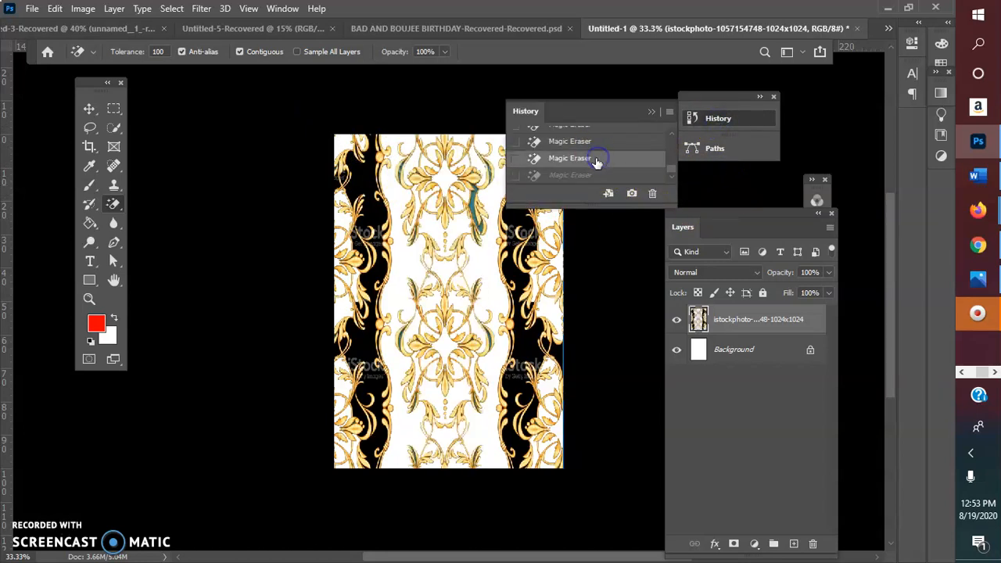
Erase the teal in the upper central motif's lower-right leaf and the pattern's upper-right corner curl, undoing the excess erasure made in between
left_click(471, 210)
left_click(493, 163)
left_click(566, 158)
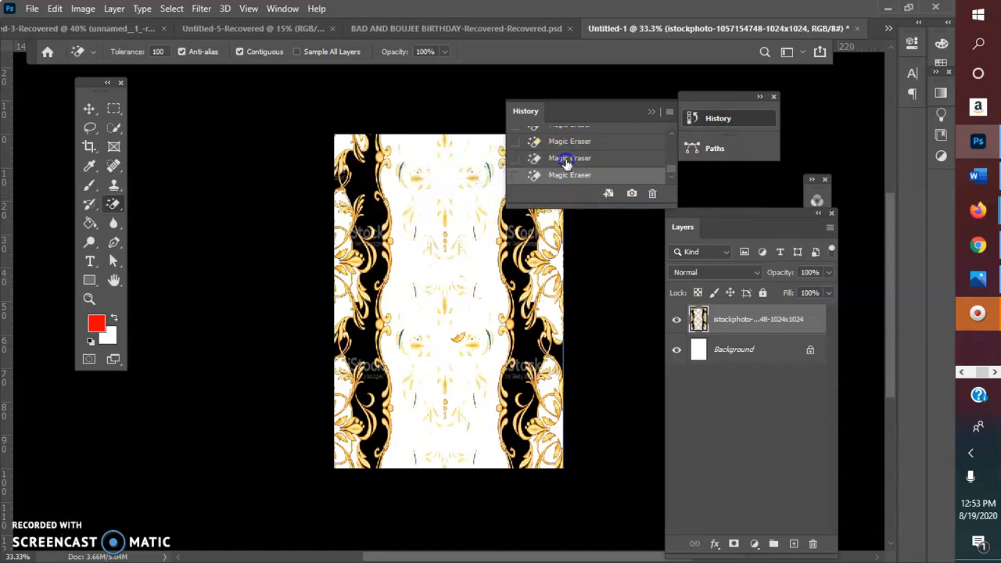
left_click_drag(581, 115, 670, 100)
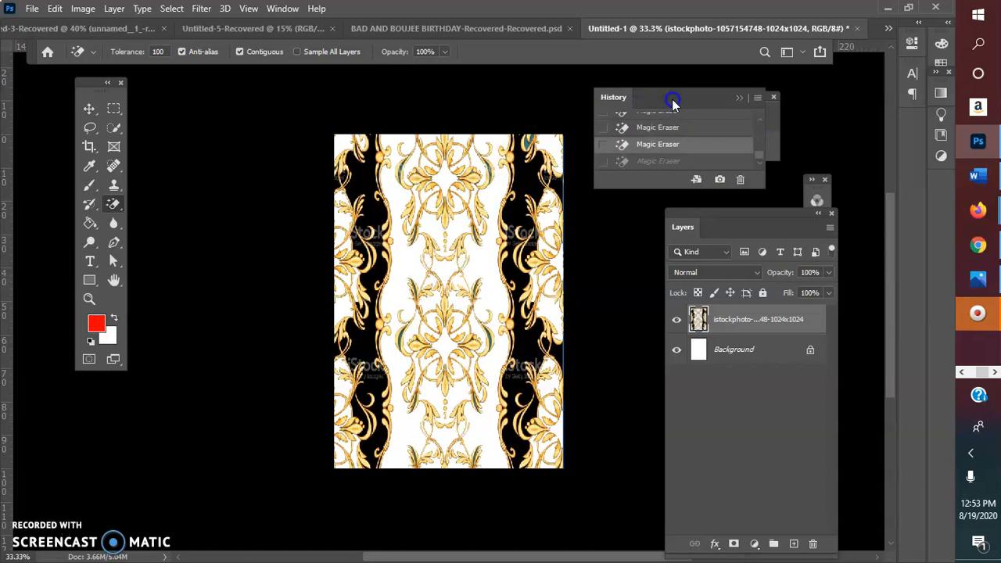
left_click(526, 144)
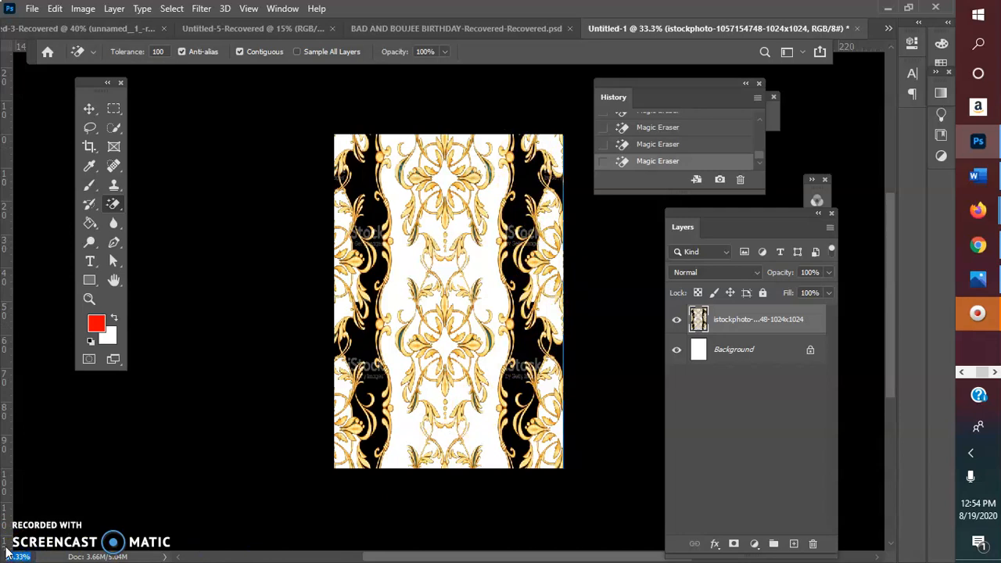
At 80% zoom, erase the small area beside the leaf at the pattern's left edge, undoing a stray erasure of the left black stripe
type("80")
key("Return")
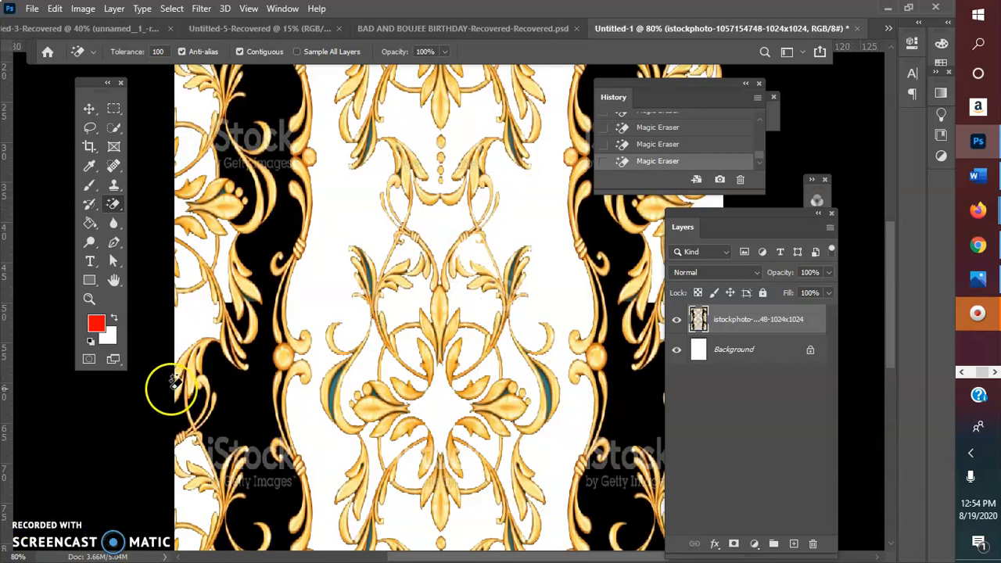
left_click(247, 301)
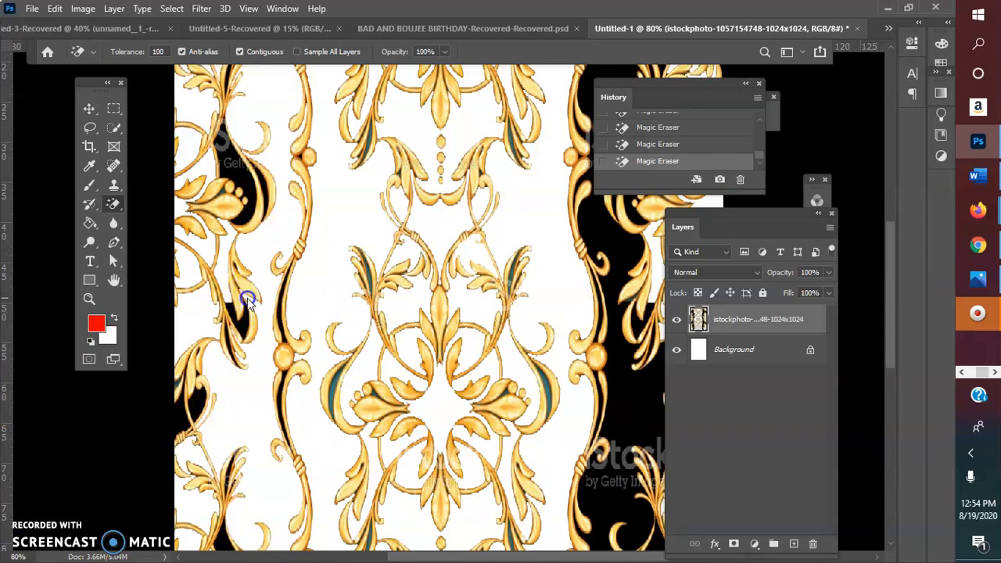
left_click(649, 144)
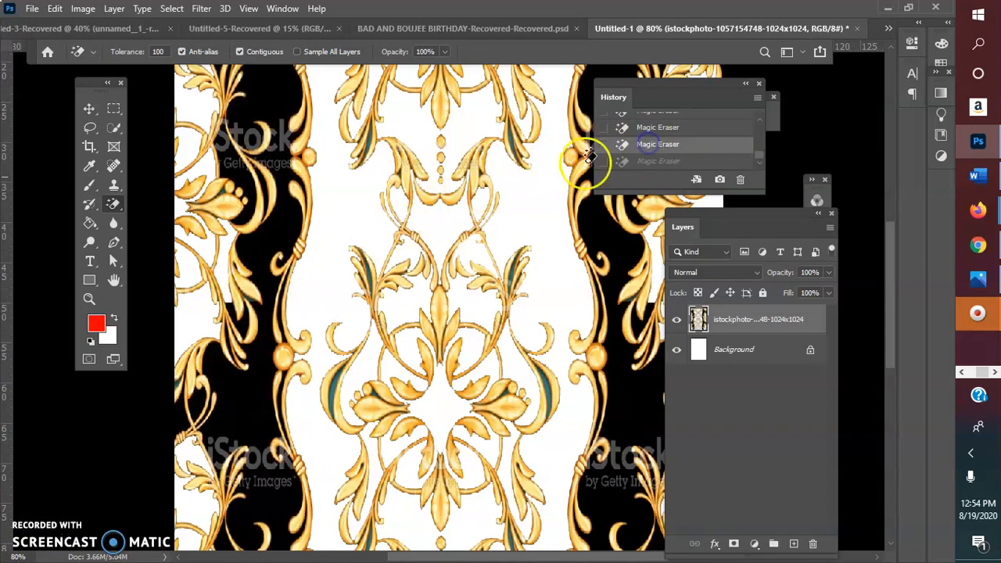
left_click(181, 383)
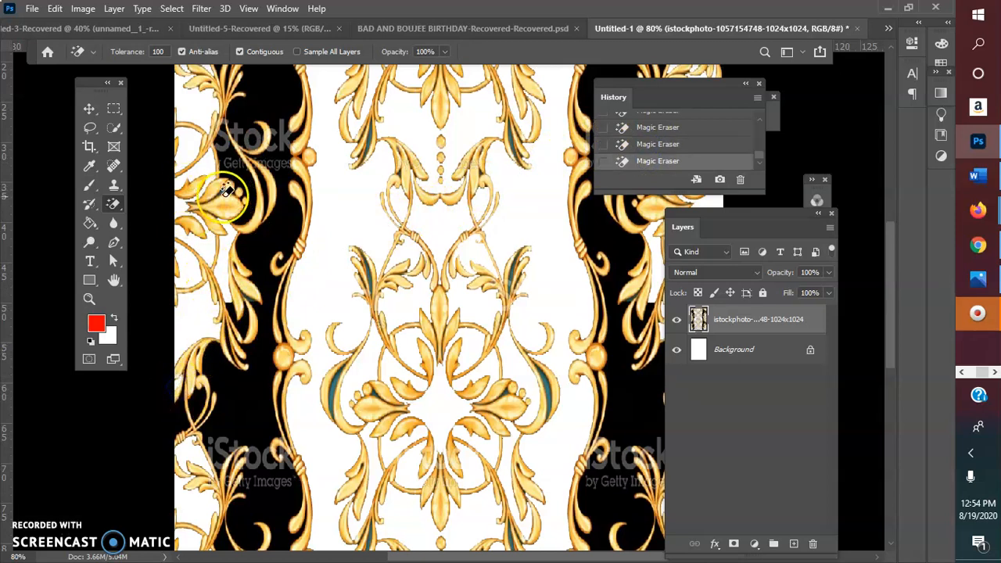
Try to erase the area by the leaf tip inside the left black stripe, and undo that erasure
scroll(276, 258, "down", 1)
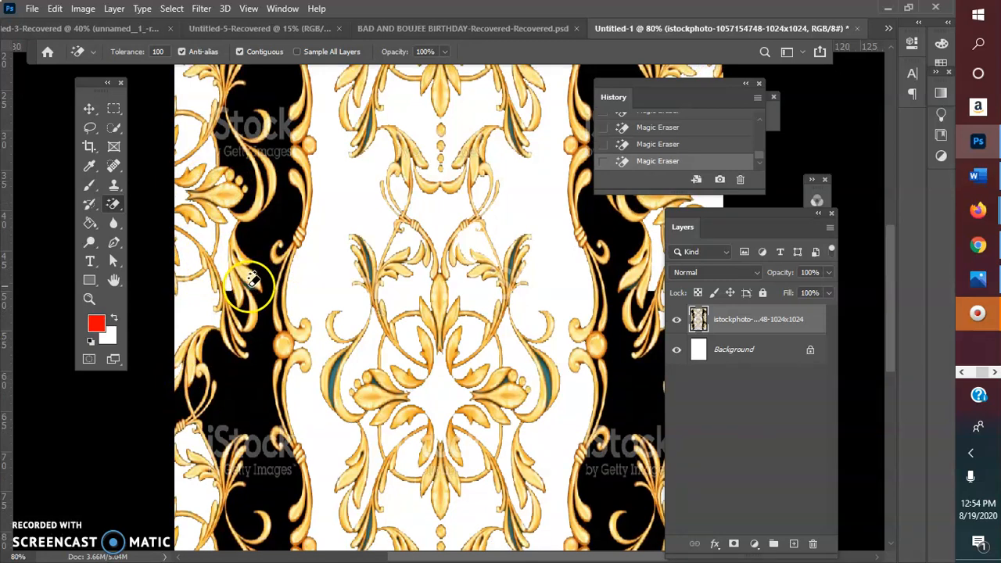
left_click(251, 280)
left_click(630, 144)
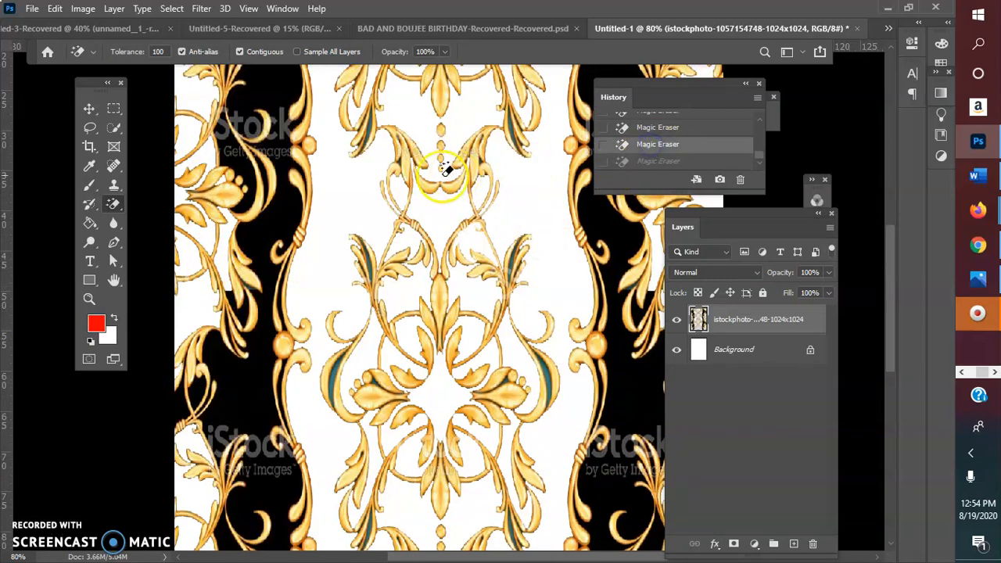
Erase the teal in the leaf pairs beneath the lower central motif and at the bottom edge, redoing the bottom-left leaf's erasure
scroll(457, 166, "down", 4)
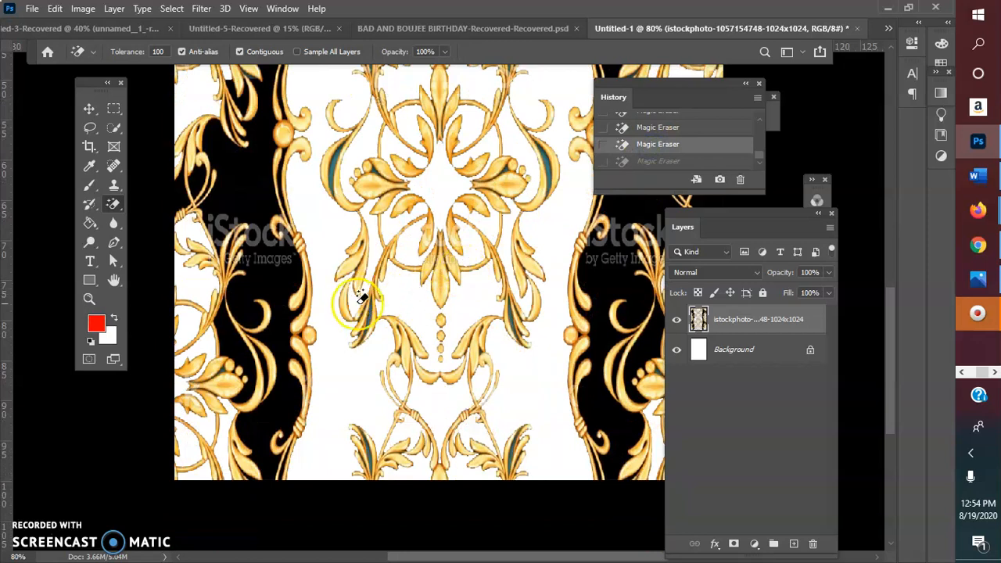
left_click(366, 317)
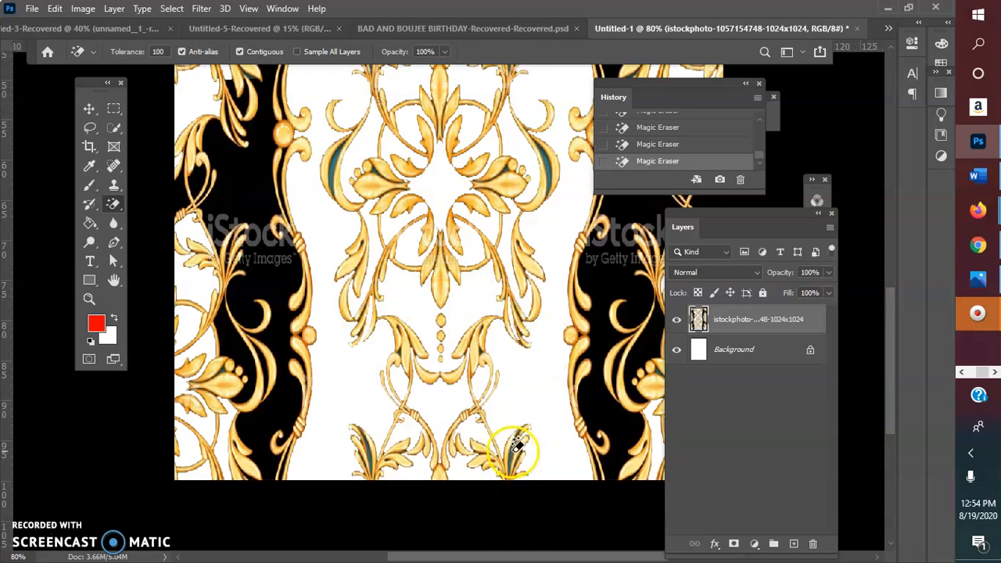
left_click(372, 451)
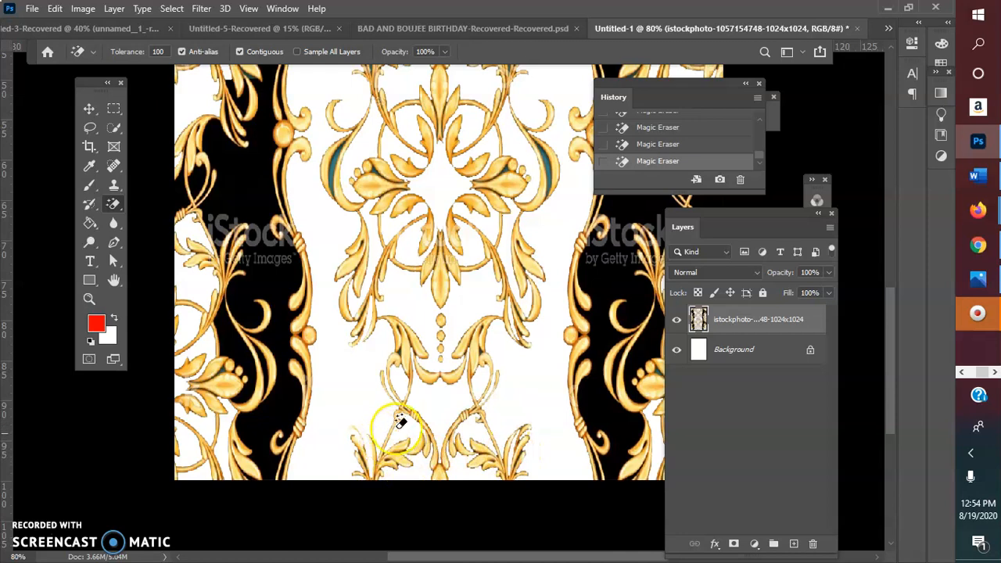
left_click(664, 145)
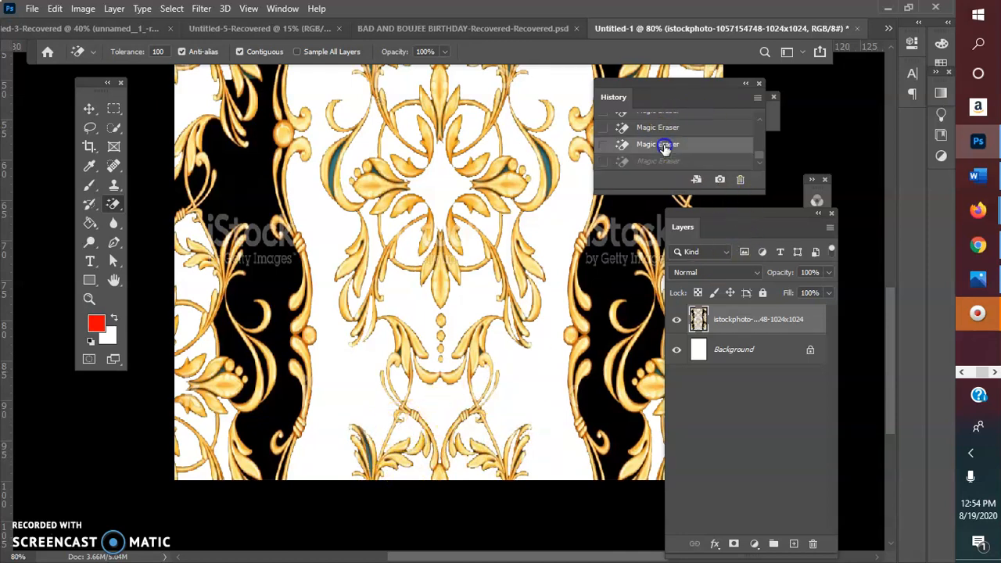
left_click(370, 452)
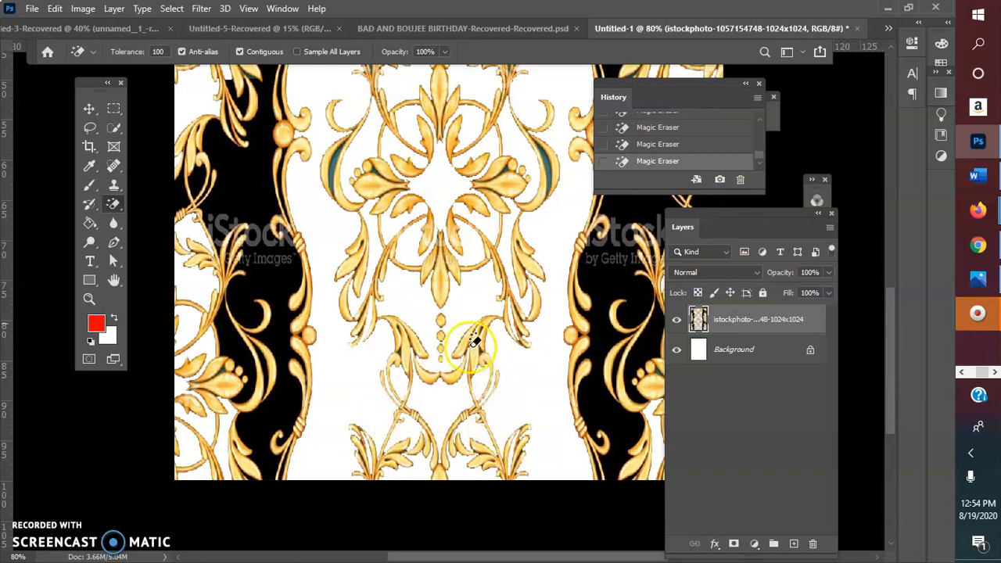
Erase the teal slivers in the lower central motif's side curls and right flower, undoing only the last erasure on the flower
scroll(494, 230, "up", 1)
left_click(401, 205)
left_click(341, 174)
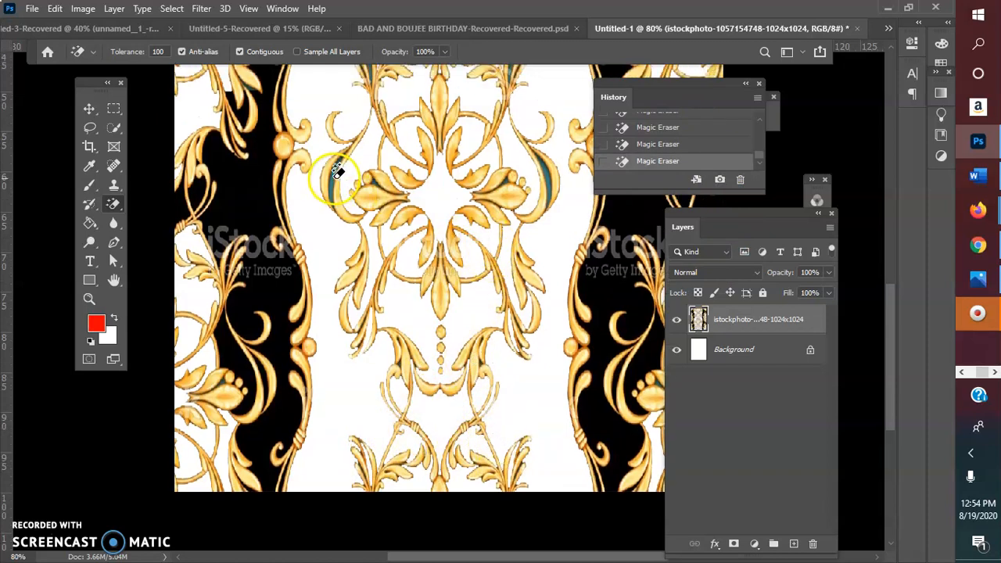
left_click(549, 173)
left_click(510, 176)
left_click(509, 185)
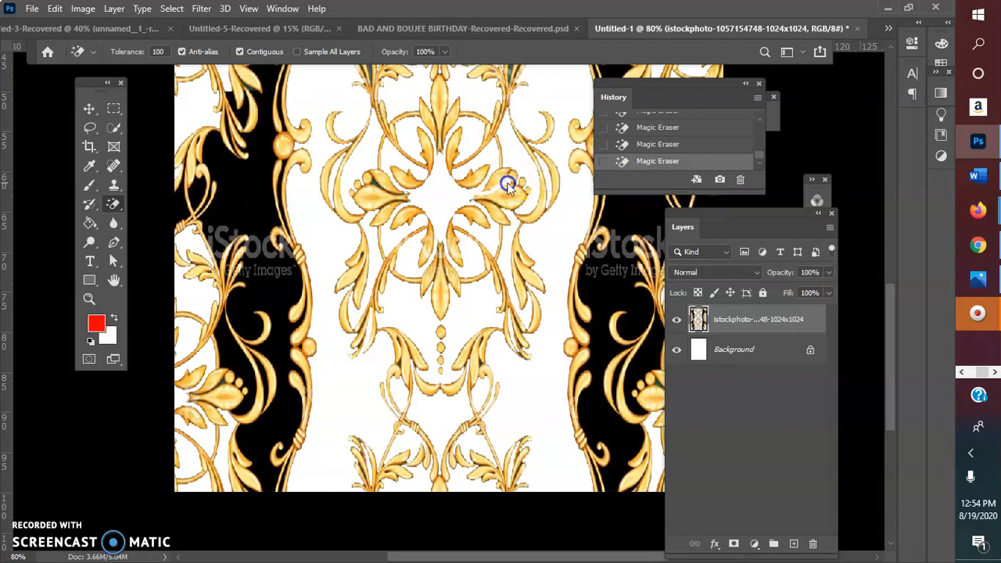
left_click(662, 144)
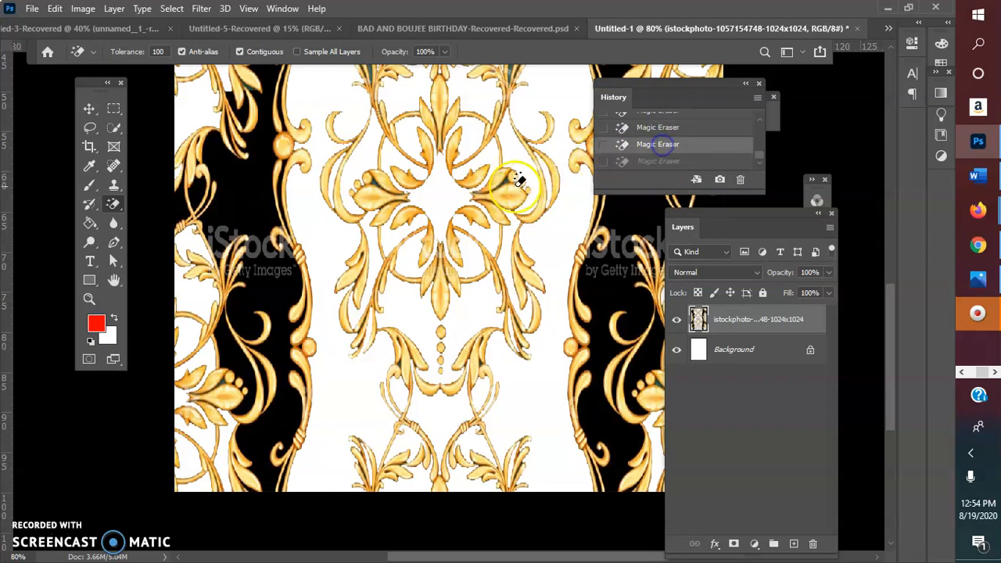
Erase the remaining teal in the leaf pairs above the lower central motif and beneath the upper one
scroll(537, 175, "up", 2)
left_click(518, 181)
scroll(518, 181, "up", 3)
left_click(513, 188)
left_click(394, 197)
scroll(401, 173, "up", 2)
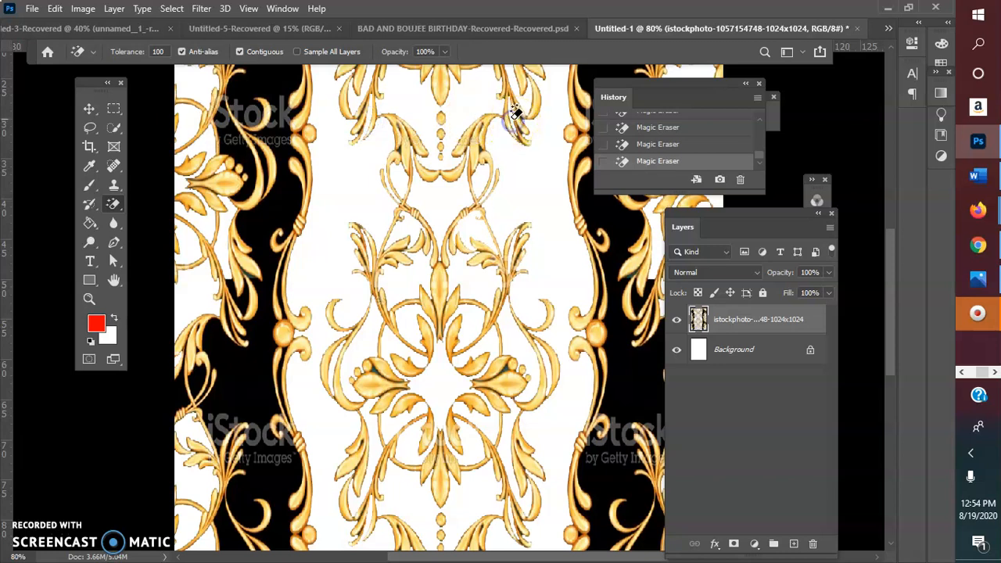
Check the upper part of the pattern and collapse the History and Layers panels to clear the canvas view
scroll(516, 121, "up", 5)
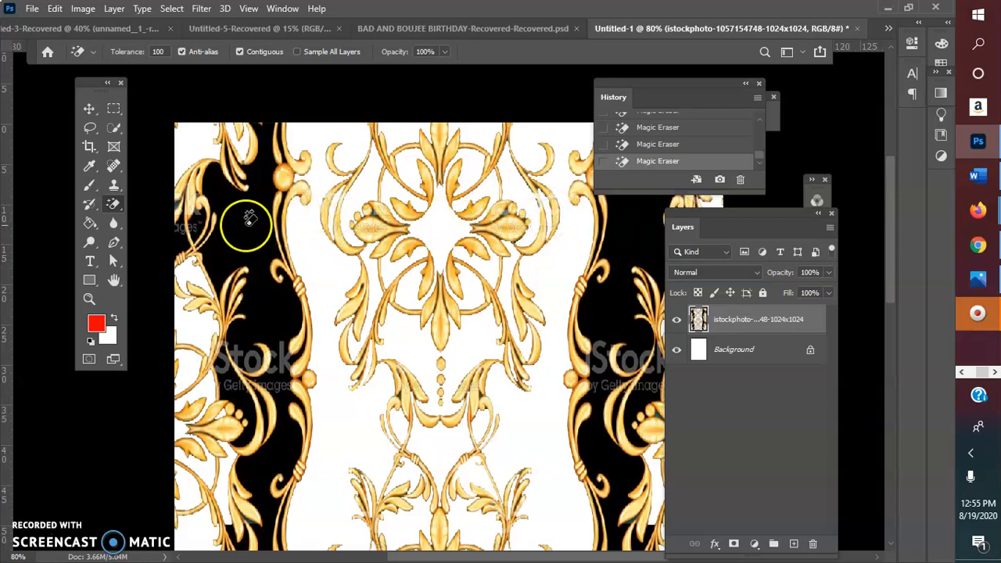
scroll(496, 206, "down", 3)
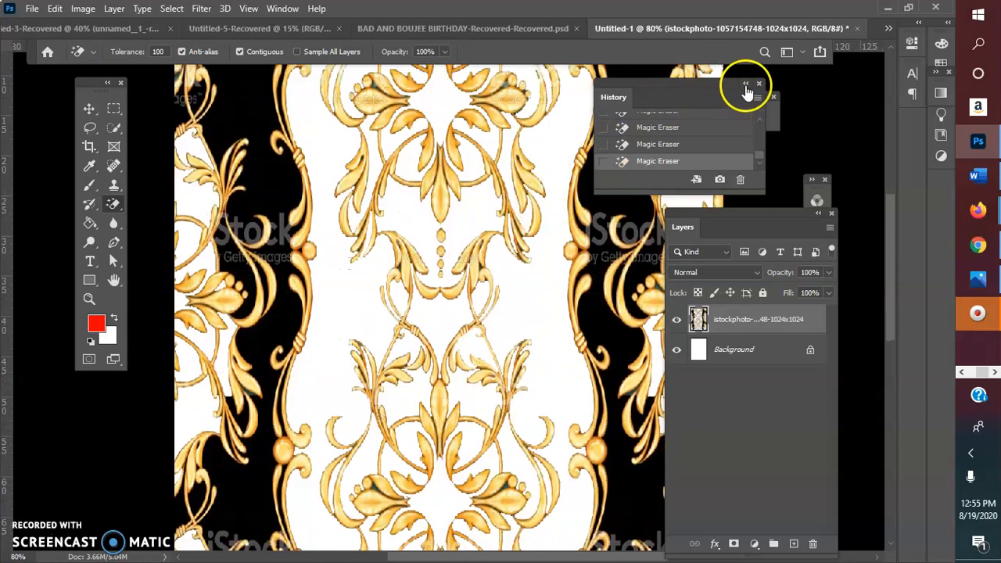
left_click(746, 83)
left_click(818, 213)
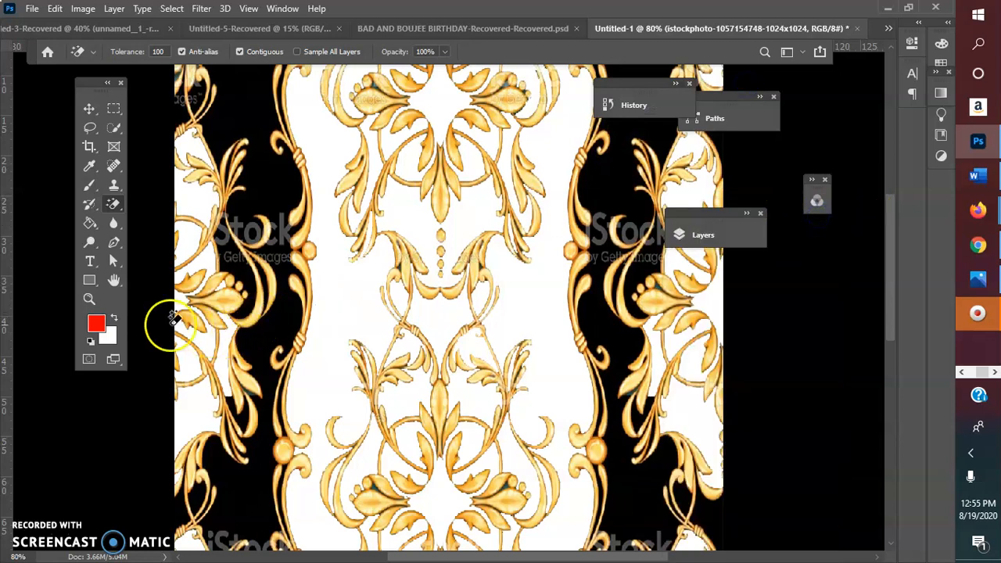
Draw a red rectangle of about 978 × 1436 px without stroke over the whole pattern, undoing a first attempt that is too narrow
left_click(89, 280)
scroll(215, 151, "up", 2)
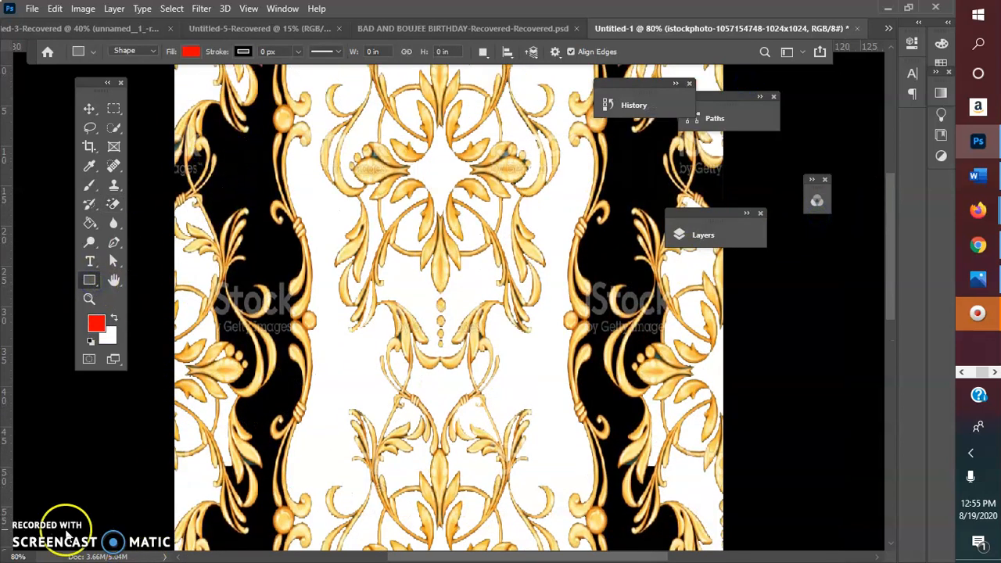
type("50")
key("Return")
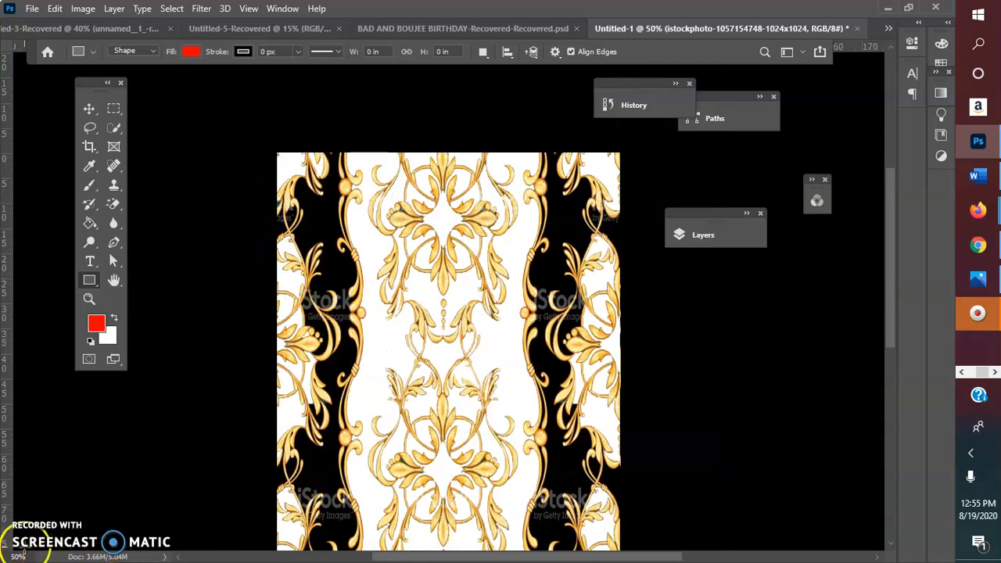
type("25")
key("Return")
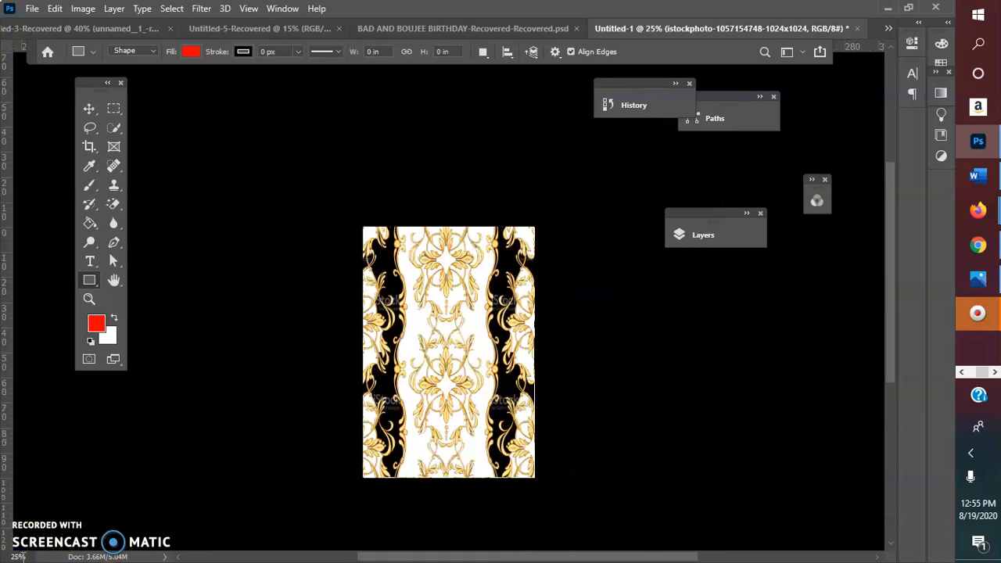
mouse_move(364, 226)
left_mouse_down()
mouse_move(383, 302)
mouse_move(454, 438)
mouse_move(532, 477)
left_mouse_up()
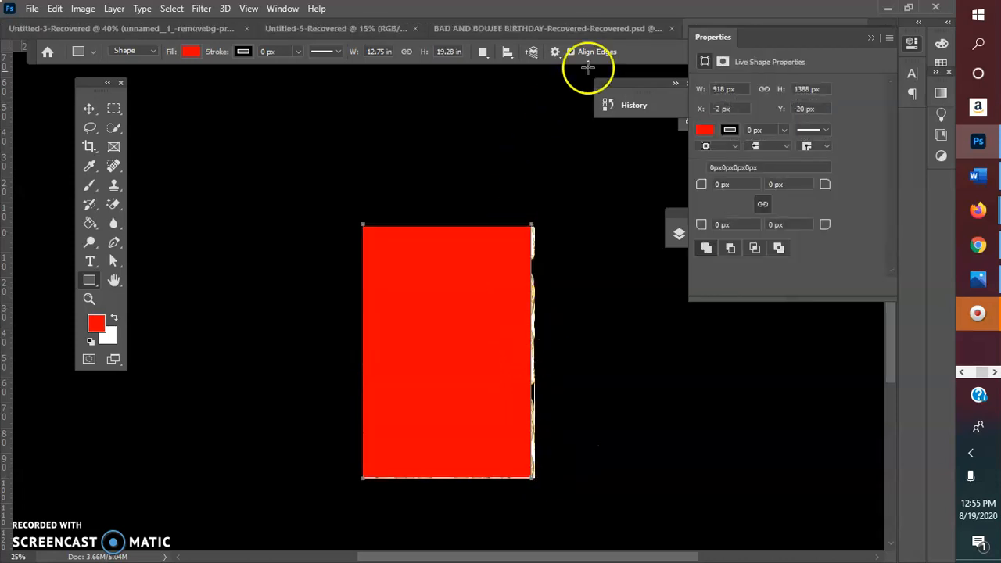
key("ctrl+z")
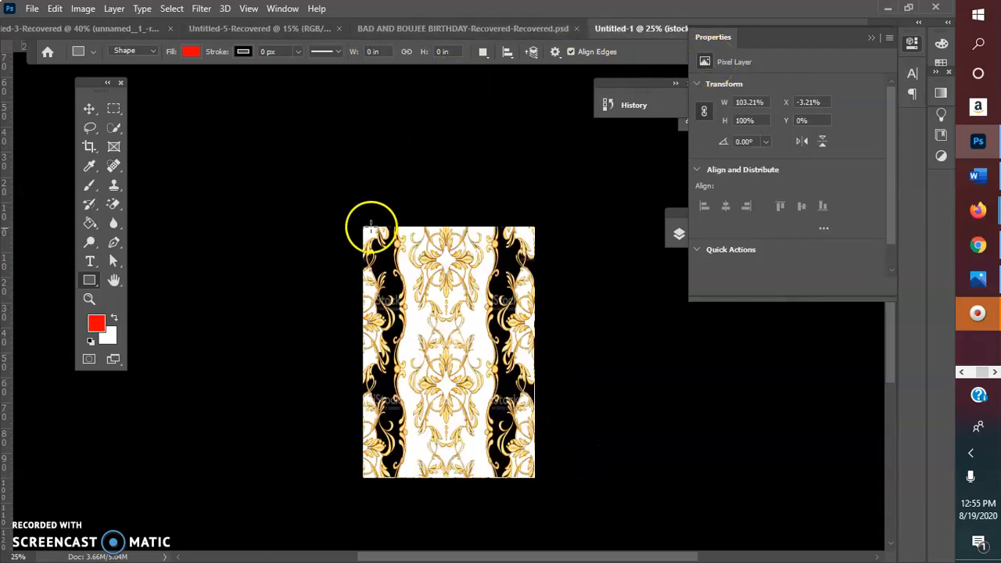
left_click_drag(365, 219, 540, 484)
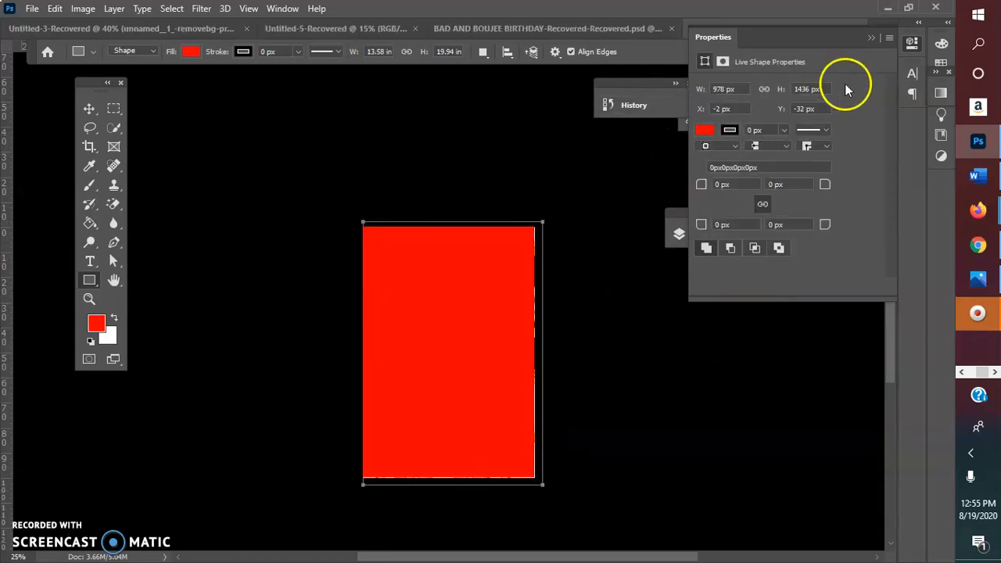
left_click(873, 38)
Move the red rectangle layer beneath the baroque pattern layer, above the white background
left_click(679, 236)
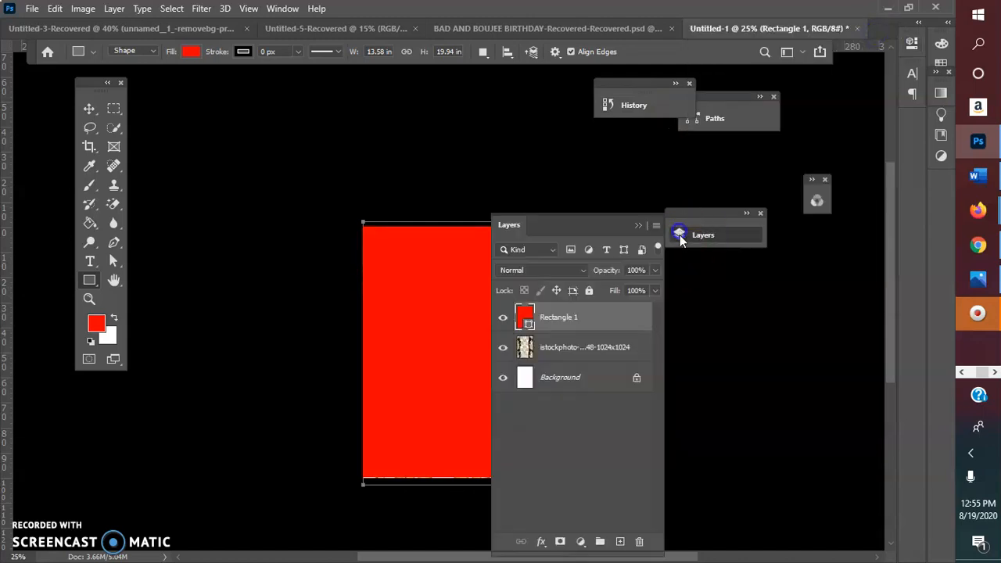
left_click_drag(547, 320, 548, 361)
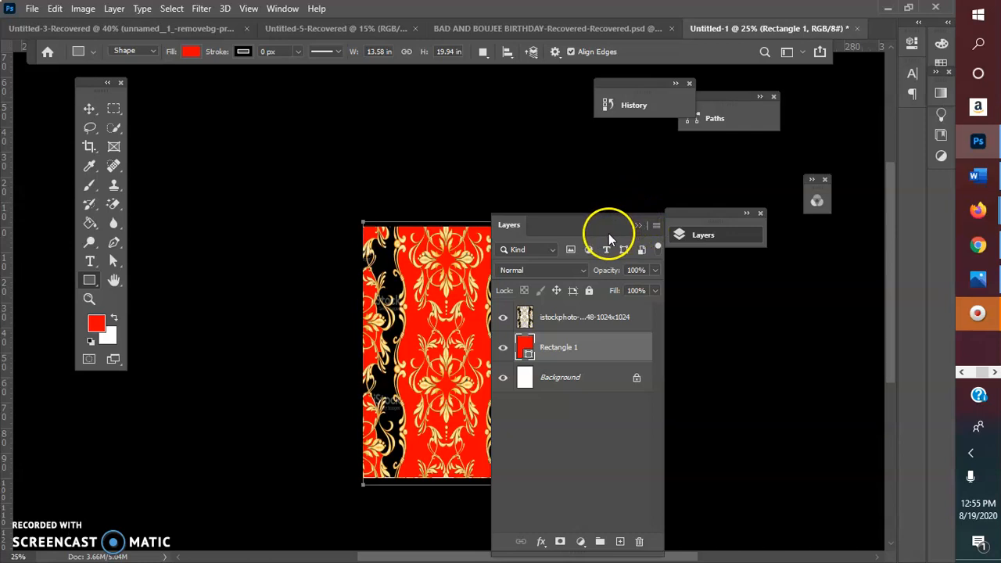
left_click(635, 226)
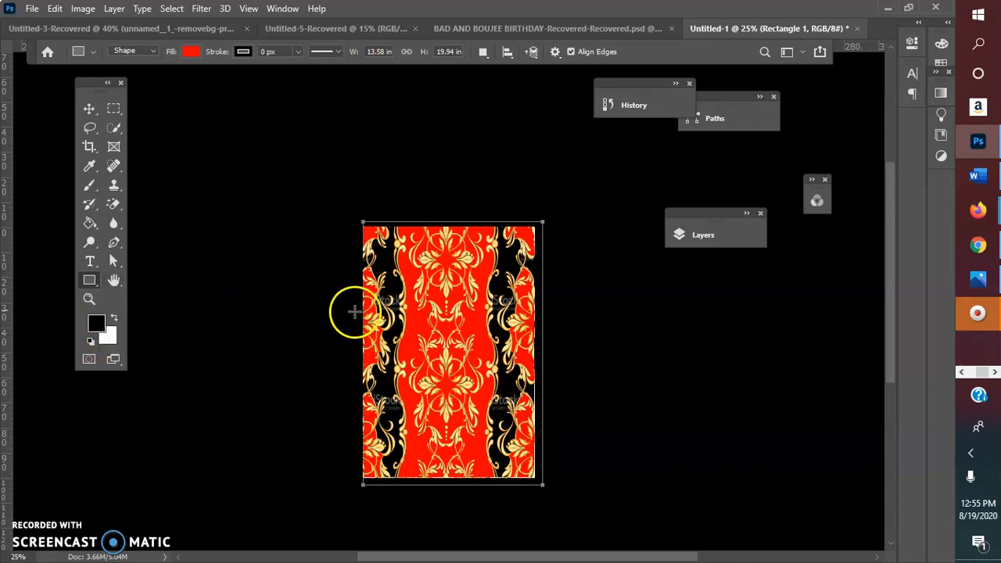
Make the baroque pattern image layer active for editing
left_click(690, 232)
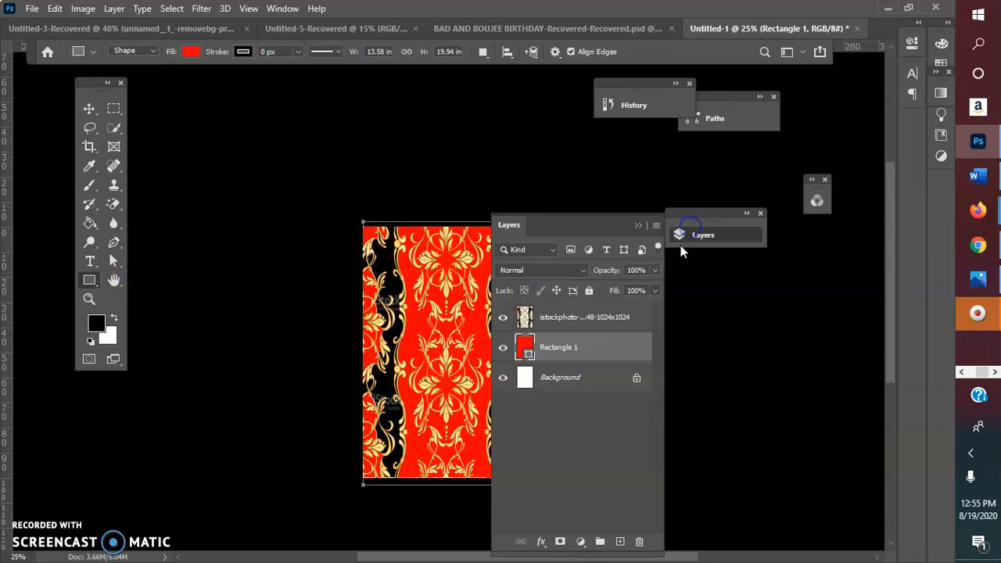
left_click(585, 317)
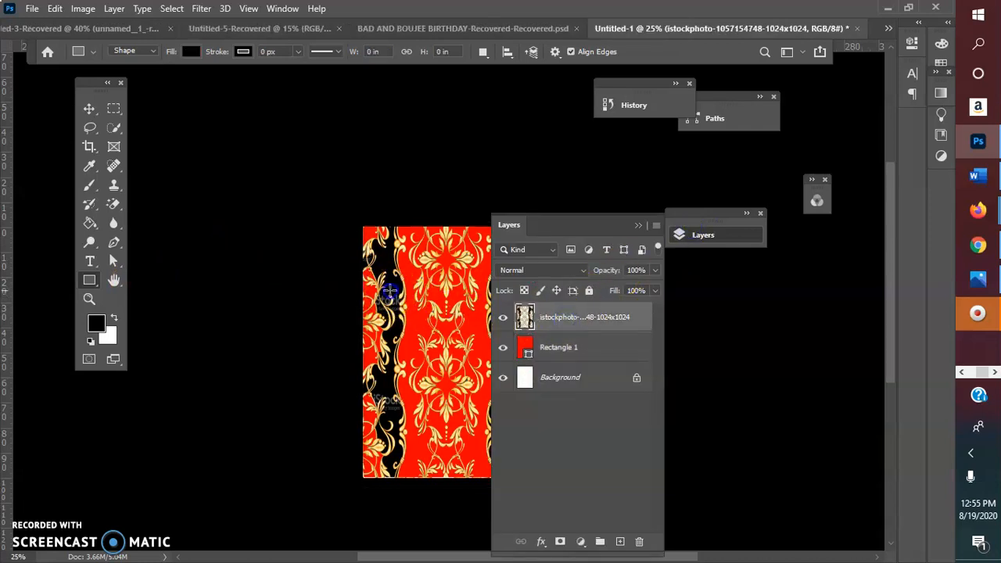
left_click(388, 292)
left_click(542, 210)
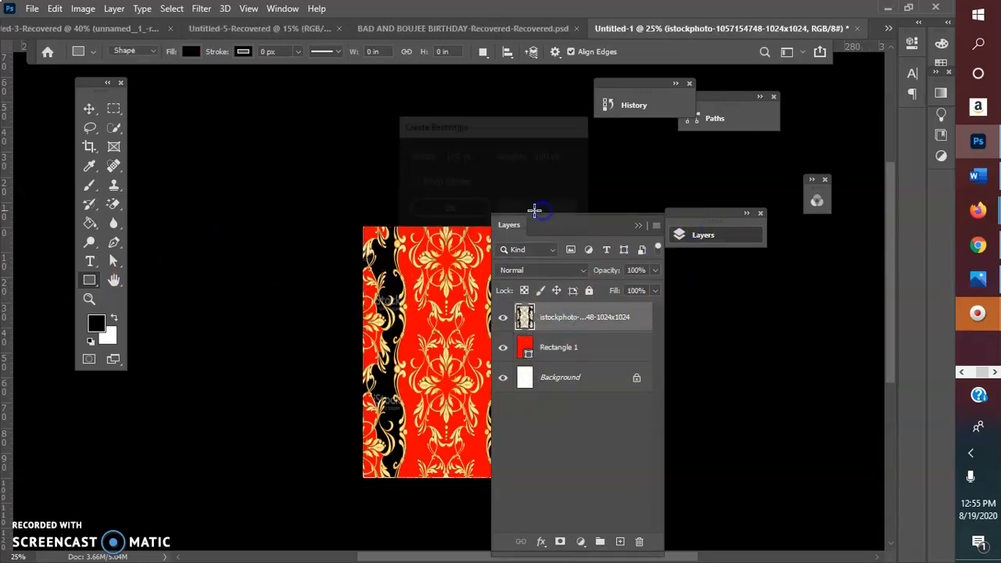
left_click(386, 301)
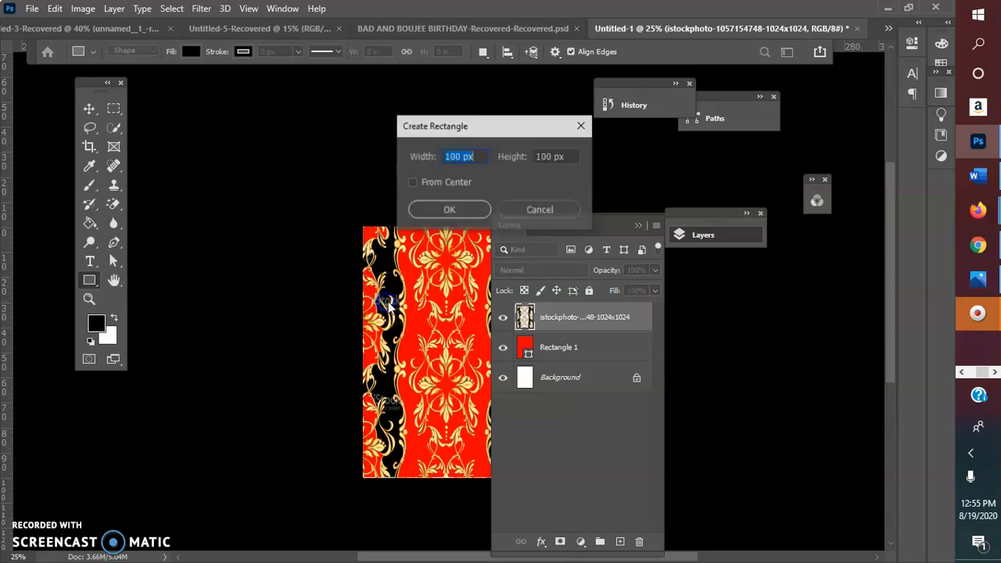
left_click(538, 209)
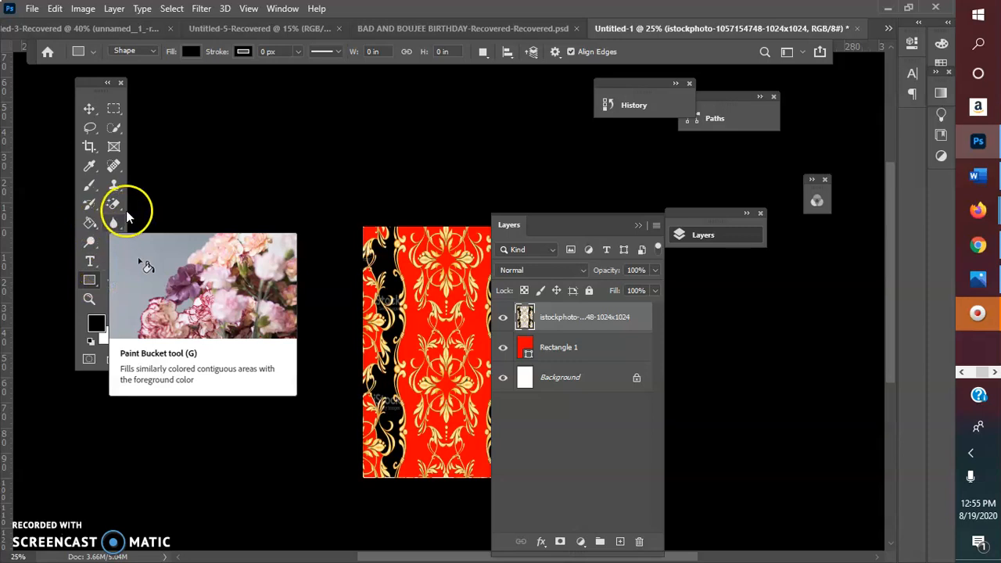
Fill the black bands along both sides of the baroque pattern with black using the Paint Bucket, covering the watermark text
left_click(92, 224)
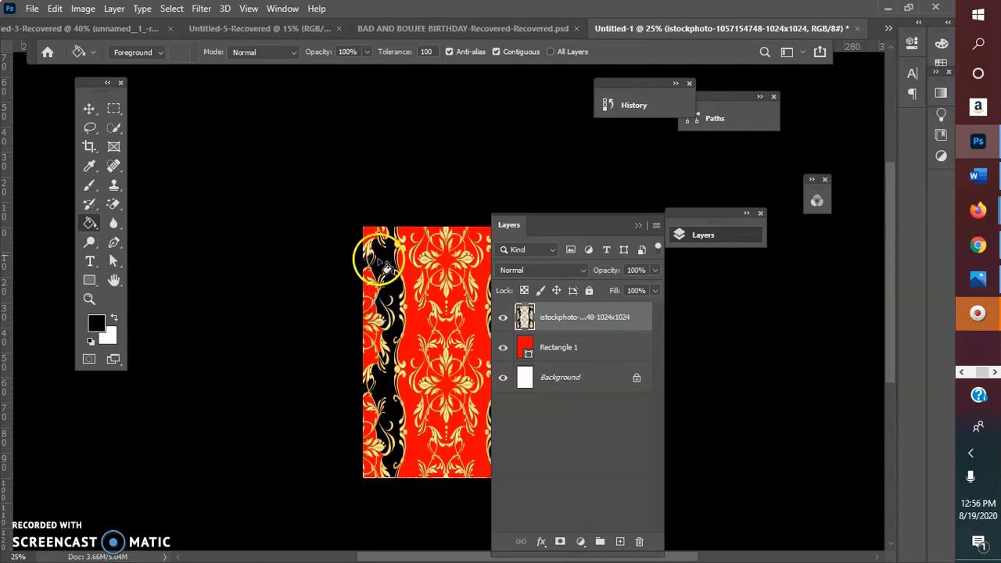
scroll(402, 404, "down", 1)
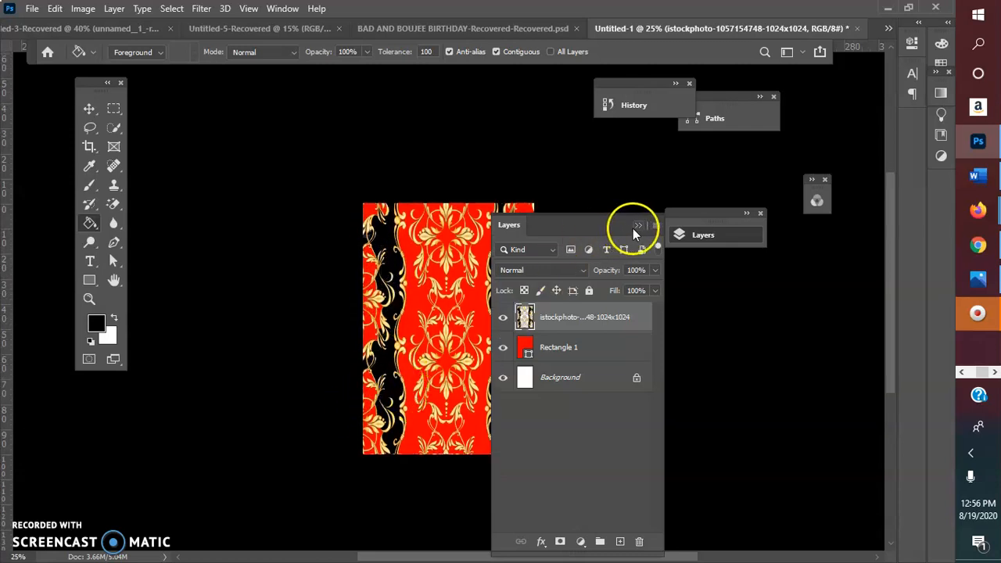
left_click(640, 226)
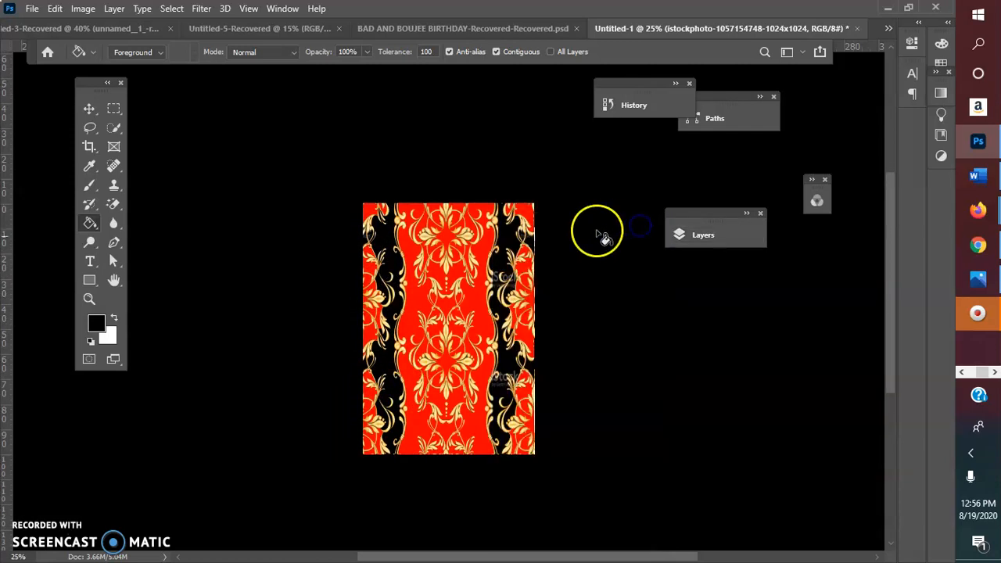
left_click(514, 288)
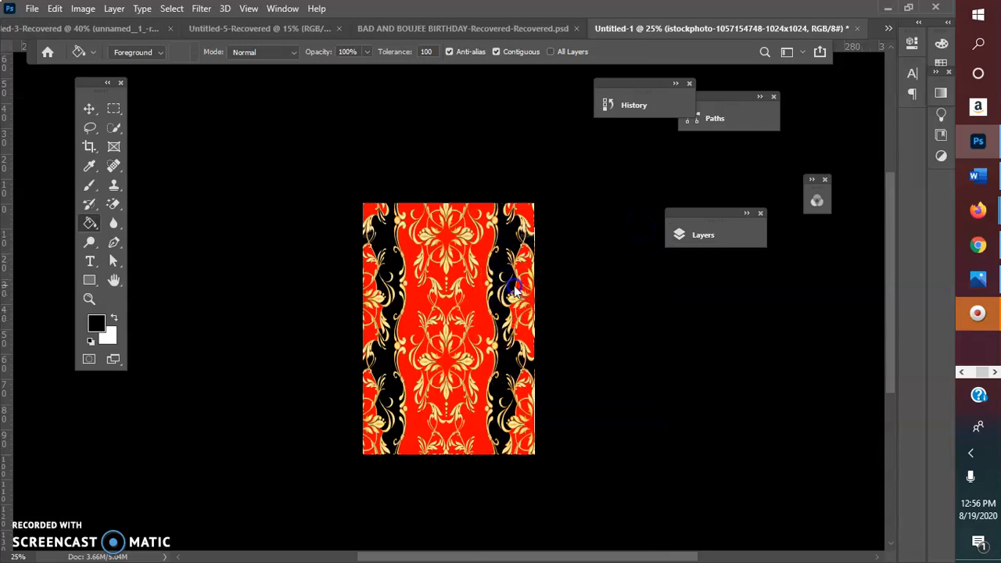
left_click(523, 237)
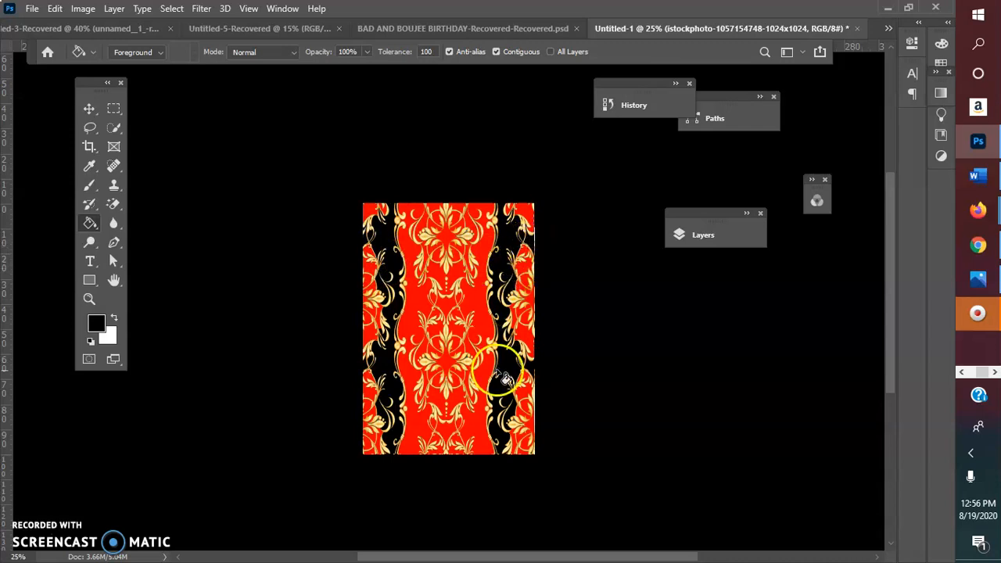
scroll(493, 374, "up", 1)
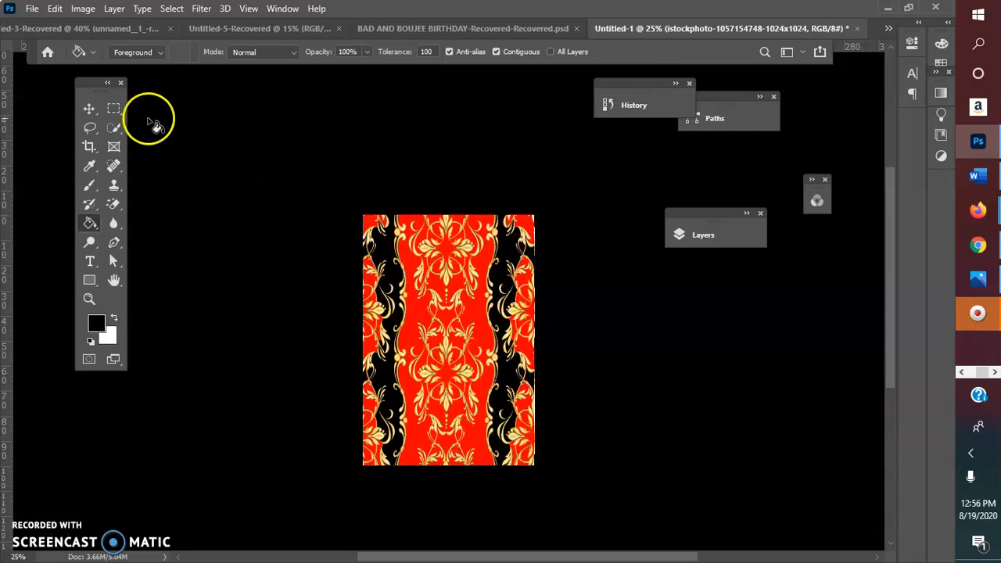
left_click(55, 9)
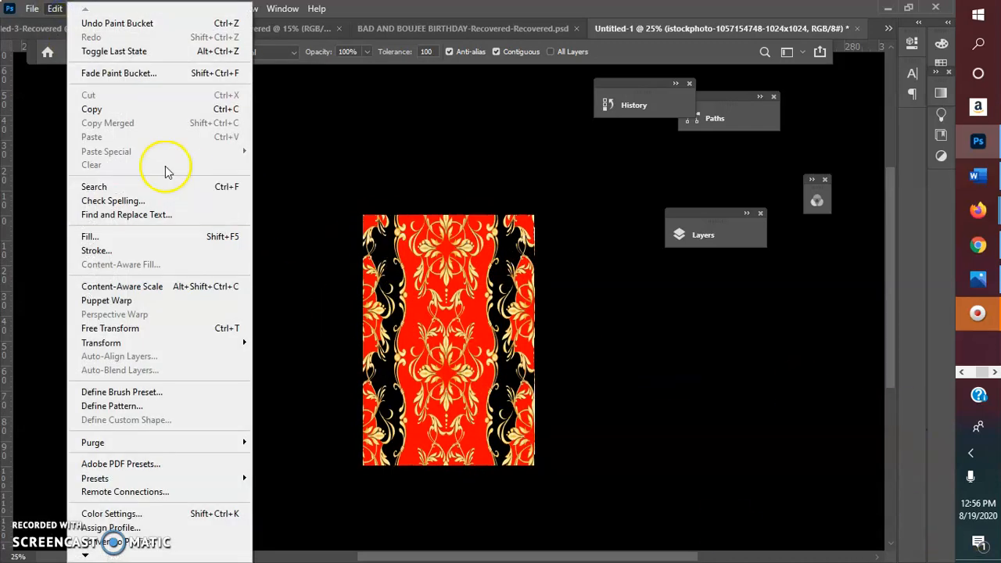
left_click(45, 81)
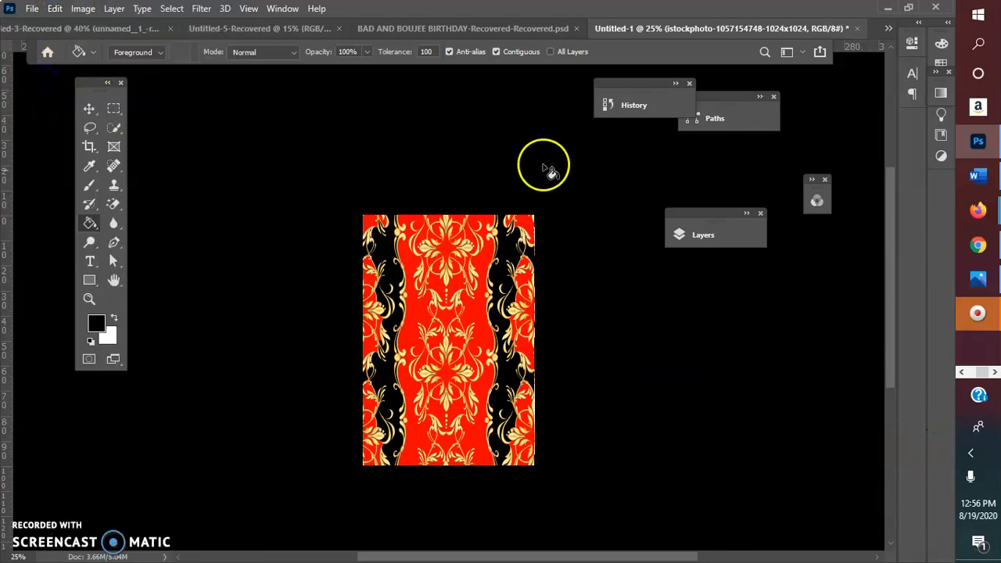
left_click(702, 236)
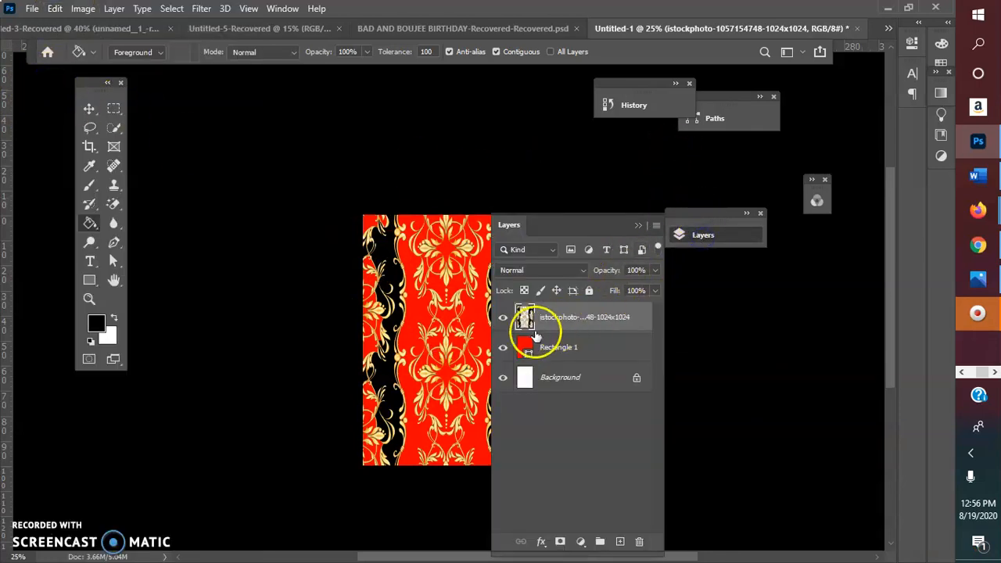
left_click(541, 541)
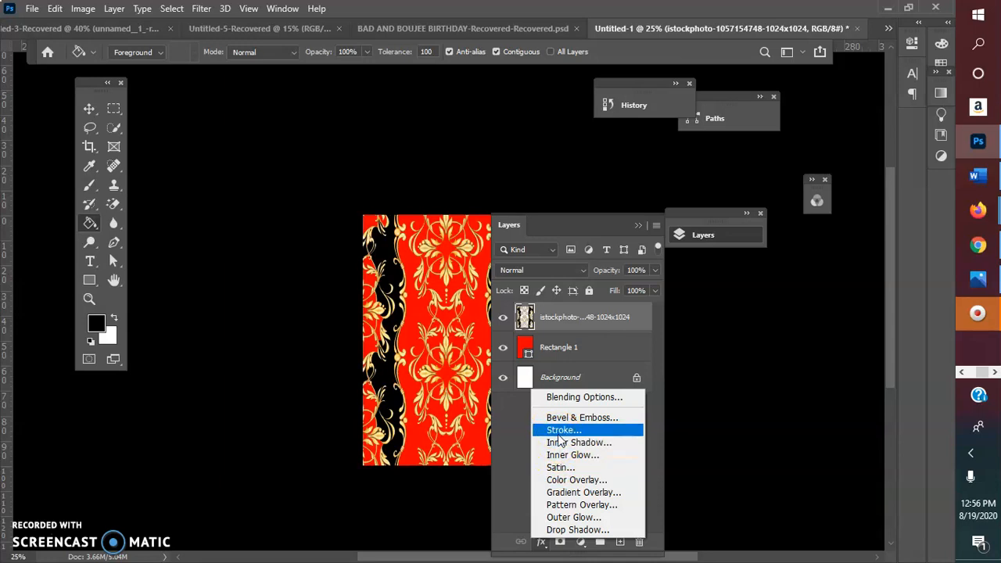
left_click(561, 480)
left_click_drag(720, 202, 704, 305)
left_click(743, 362)
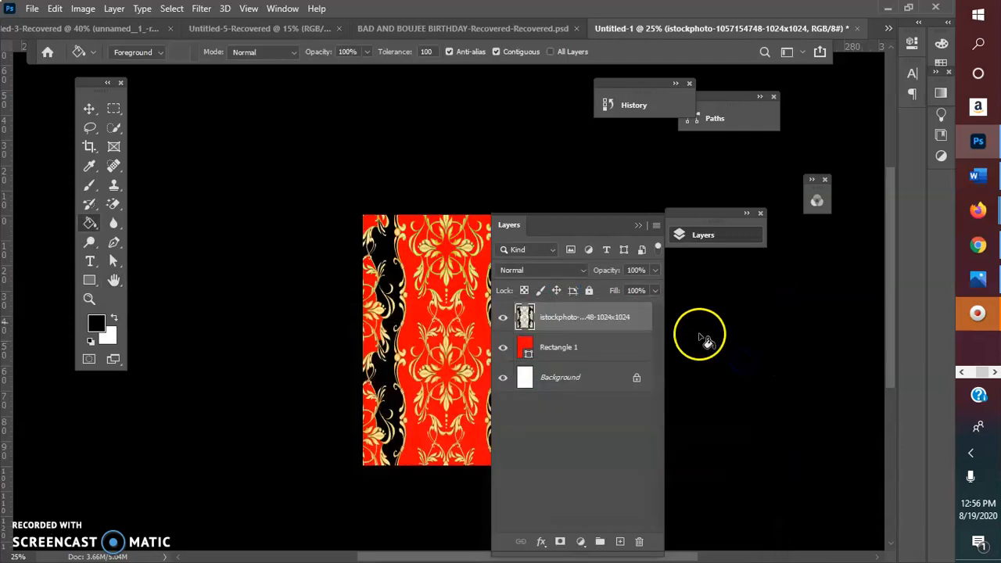
Try a Color Overlay effect on the red rectangle layer and collapse the Layers panel
left_click(576, 348)
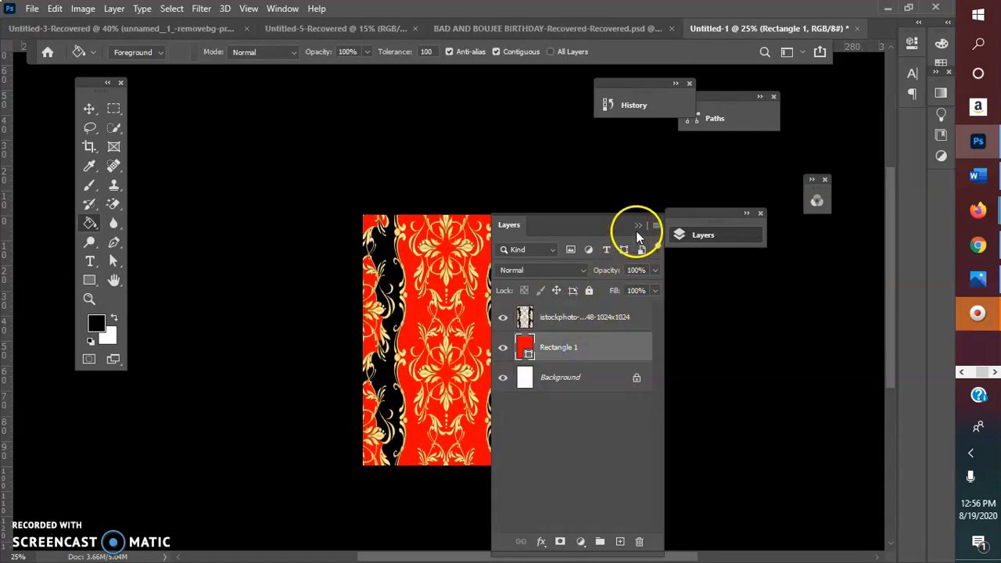
left_click(543, 538)
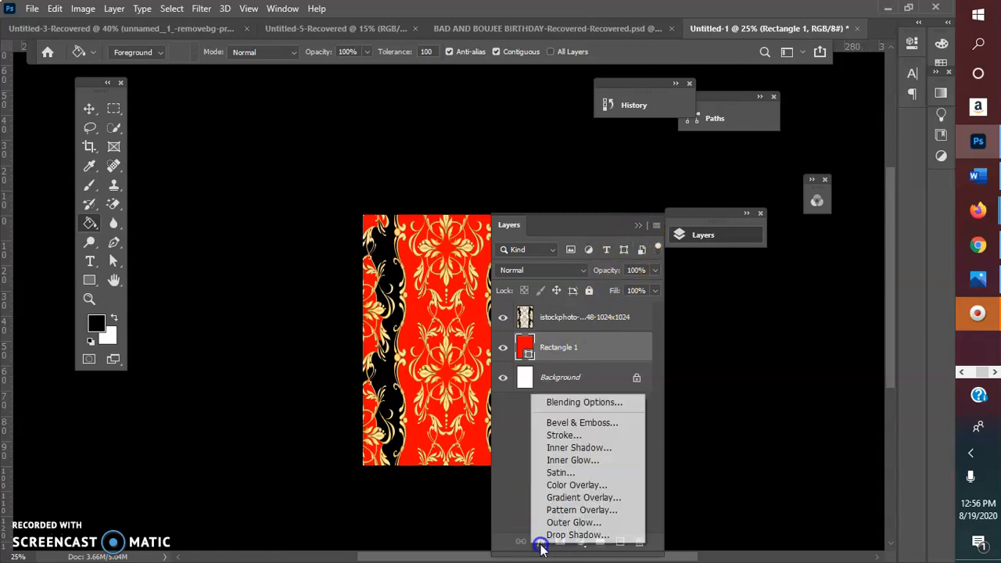
left_click(567, 478)
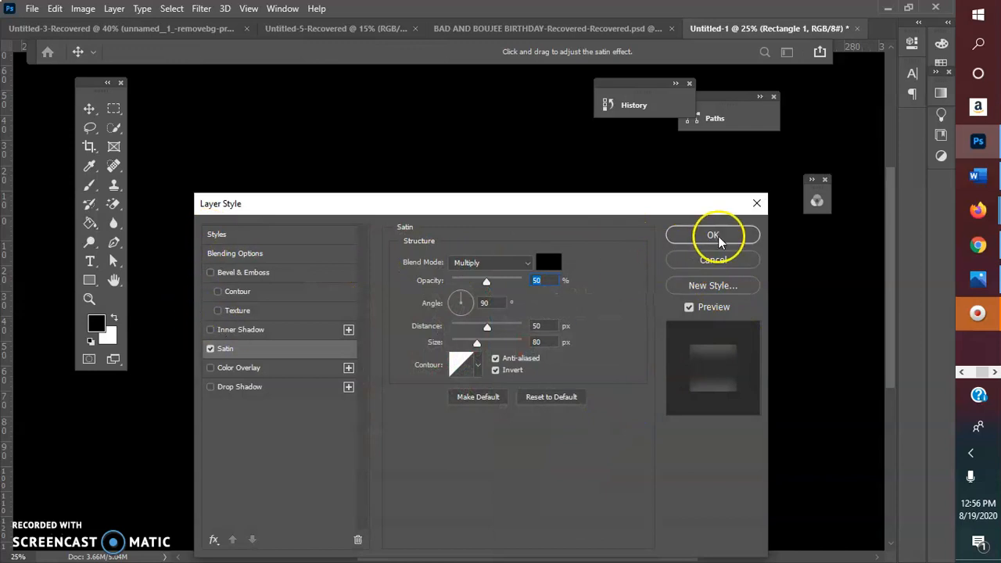
left_click(713, 260)
left_click(542, 538)
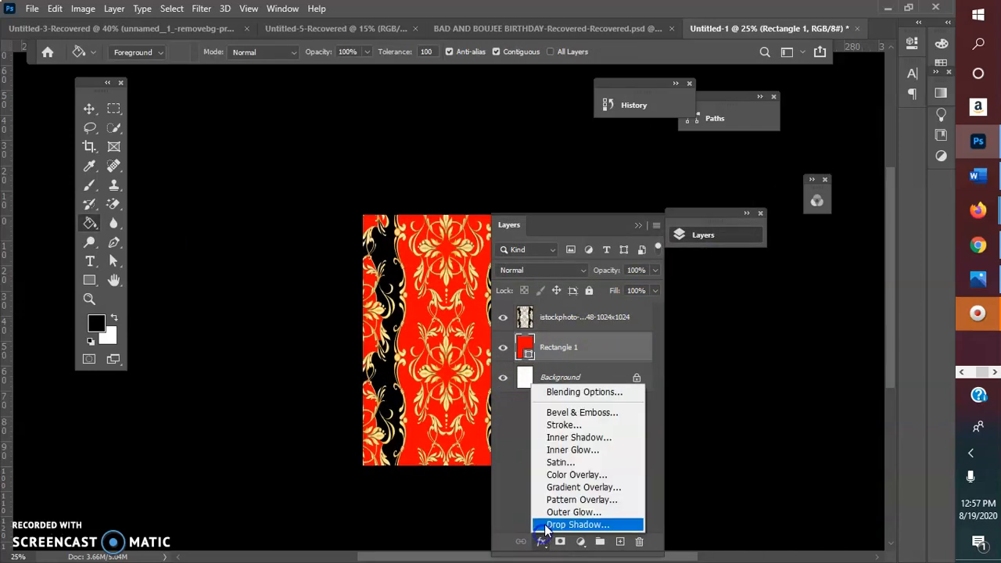
left_click(561, 474)
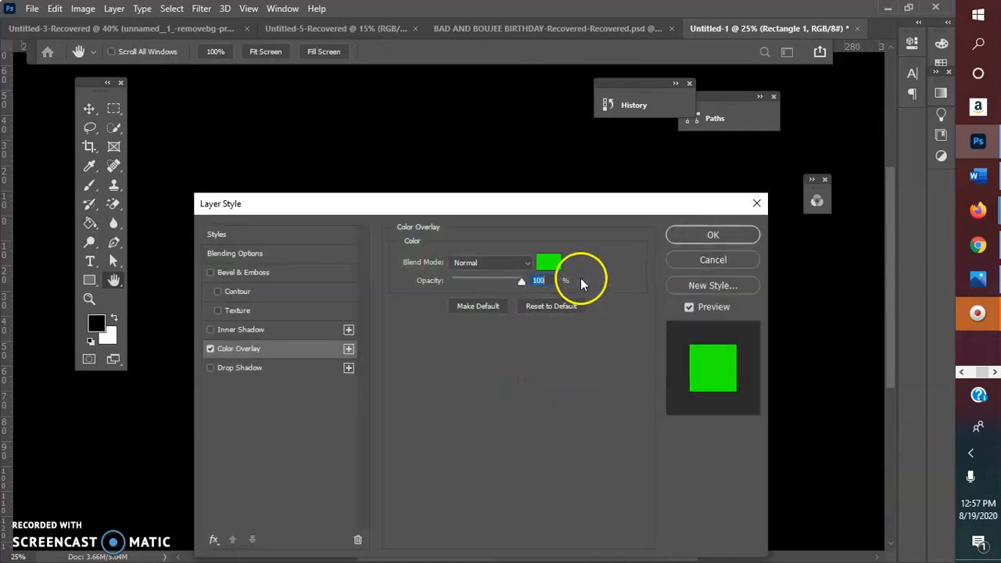
left_click_drag(597, 208, 521, 161)
left_click(635, 211)
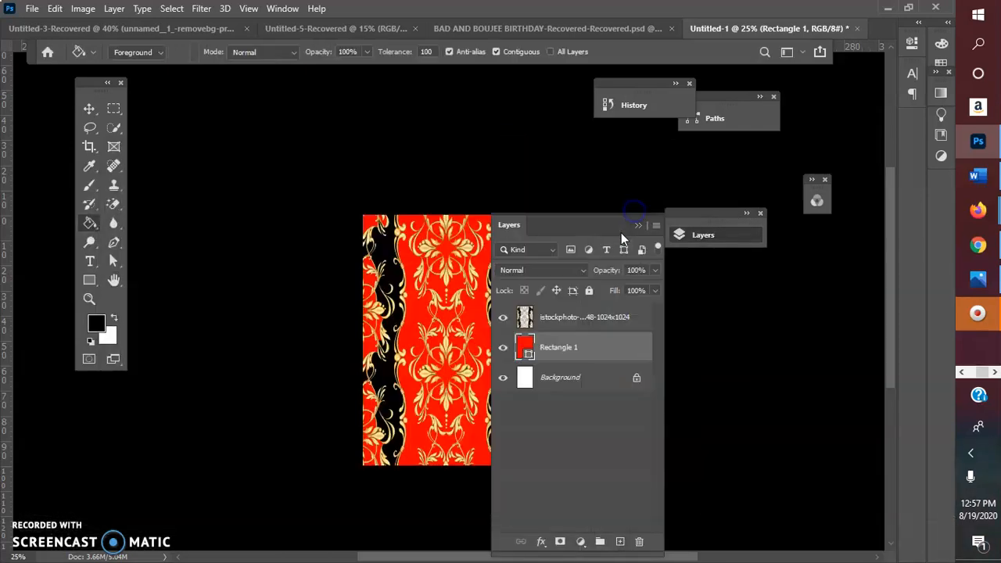
left_click(637, 227)
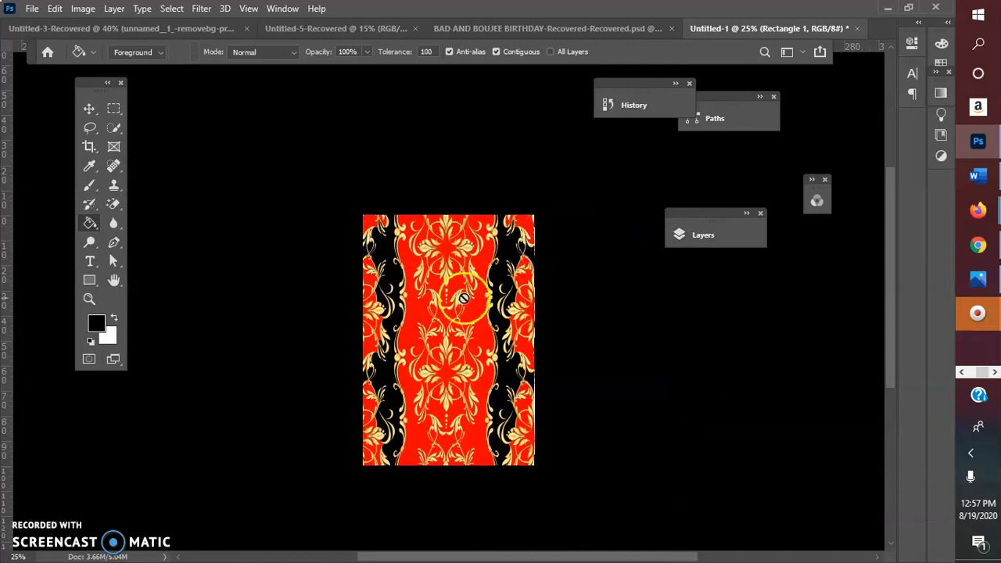
Switch to Chrome, search Google for "baroque pattern" in a new tab, and return to Photoshop
left_click(976, 252)
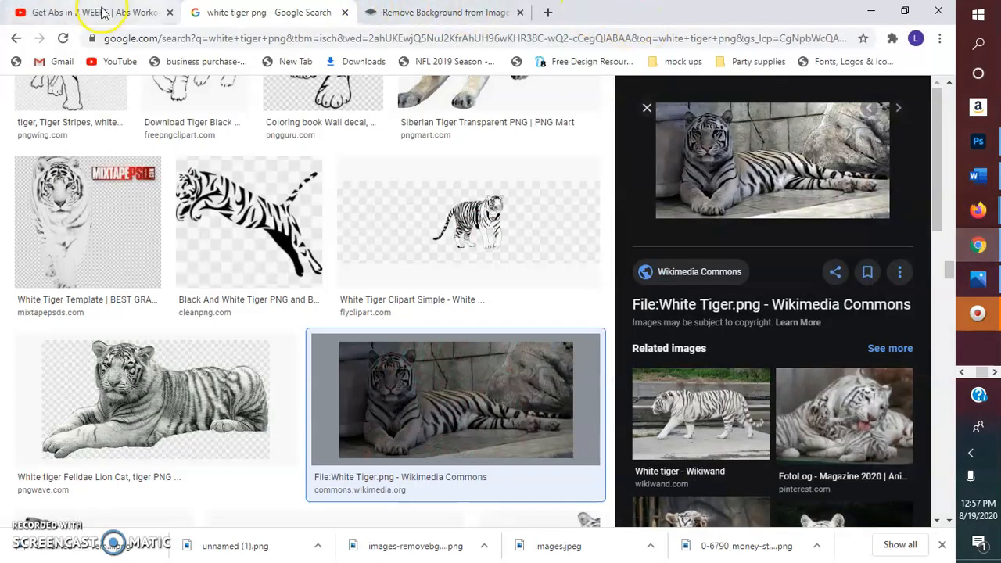
left_click(546, 13)
left_click(551, 37)
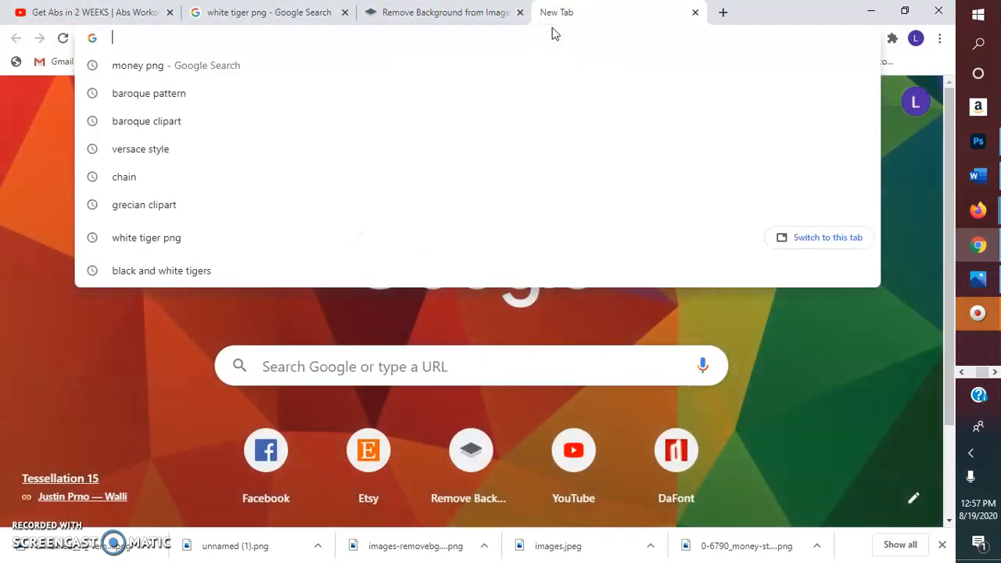
key("Down")
key("Down")
key("Return")
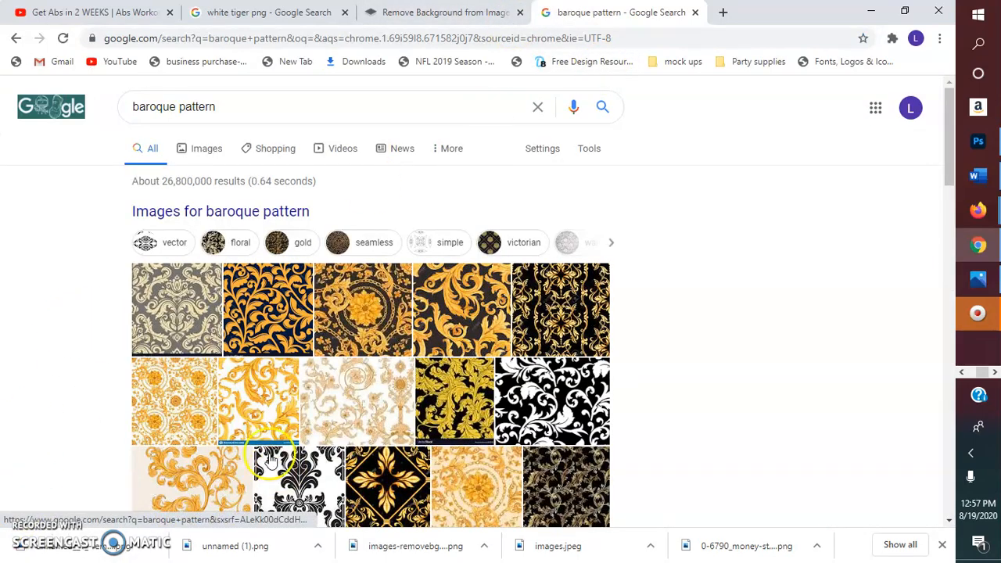
left_click(870, 14)
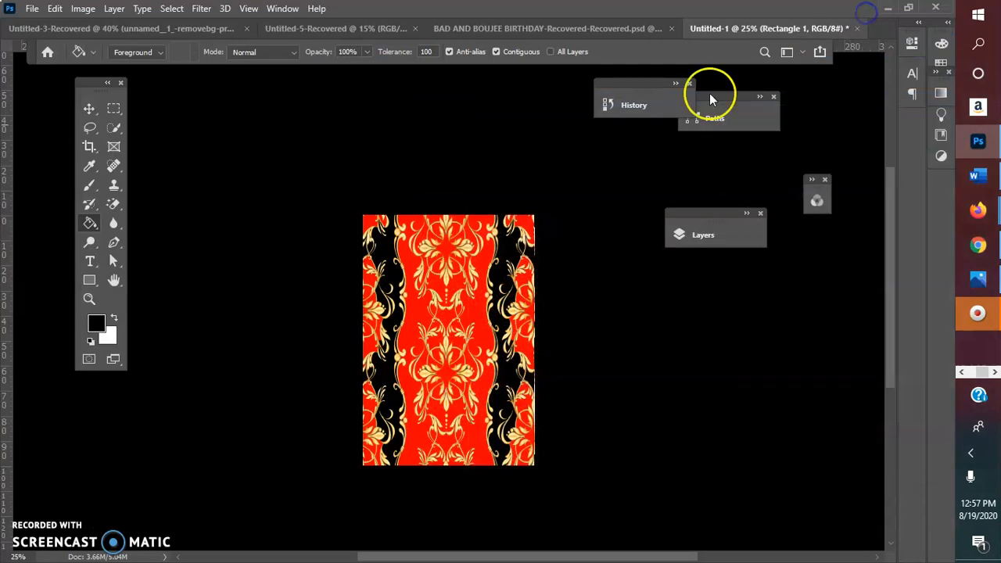
Embed 0-6790_money-stacks-pile-clipart-removebg-preview from Downloads, with its layer above the baroque pattern, and hide that layer
left_click(32, 9)
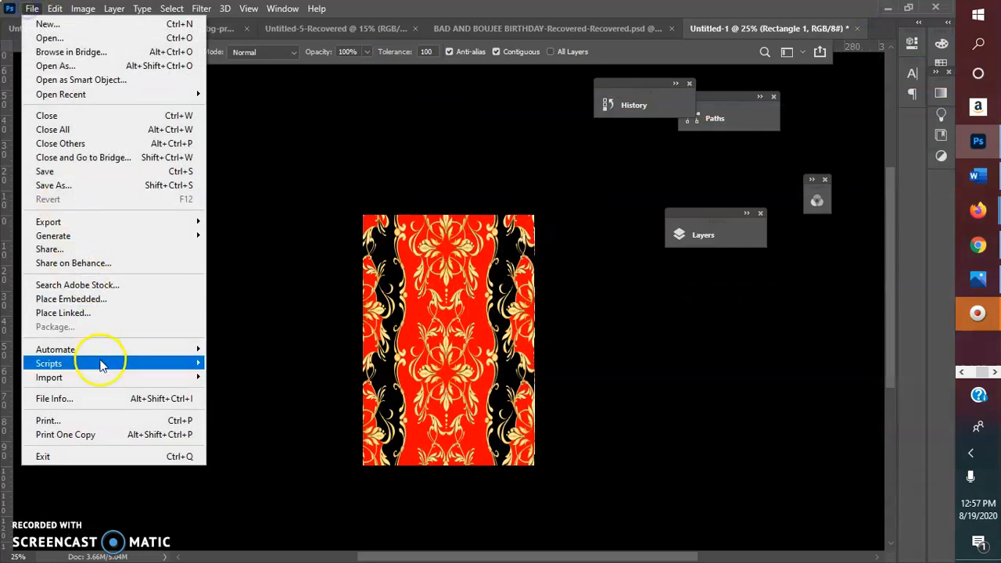
left_click(93, 299)
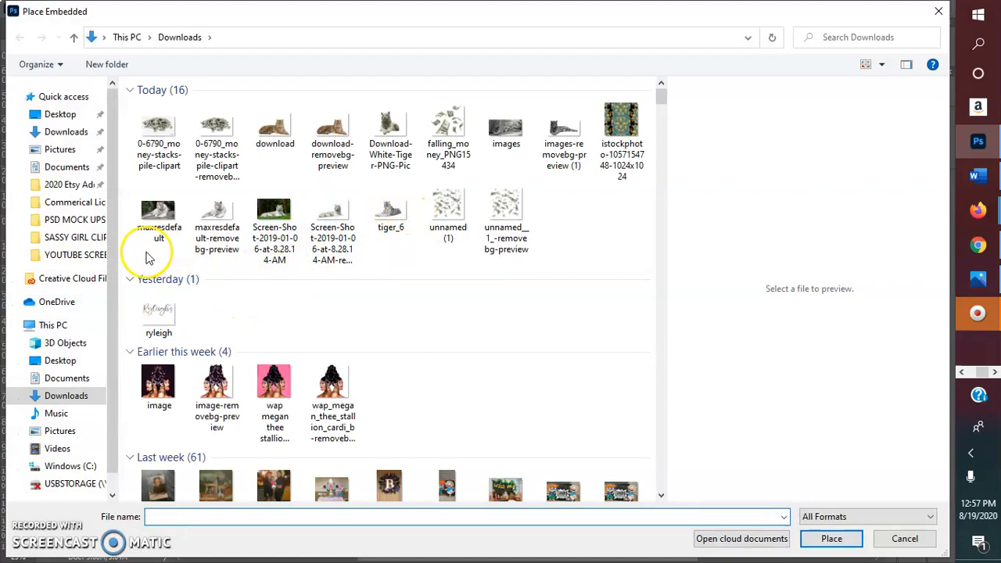
left_click(221, 127)
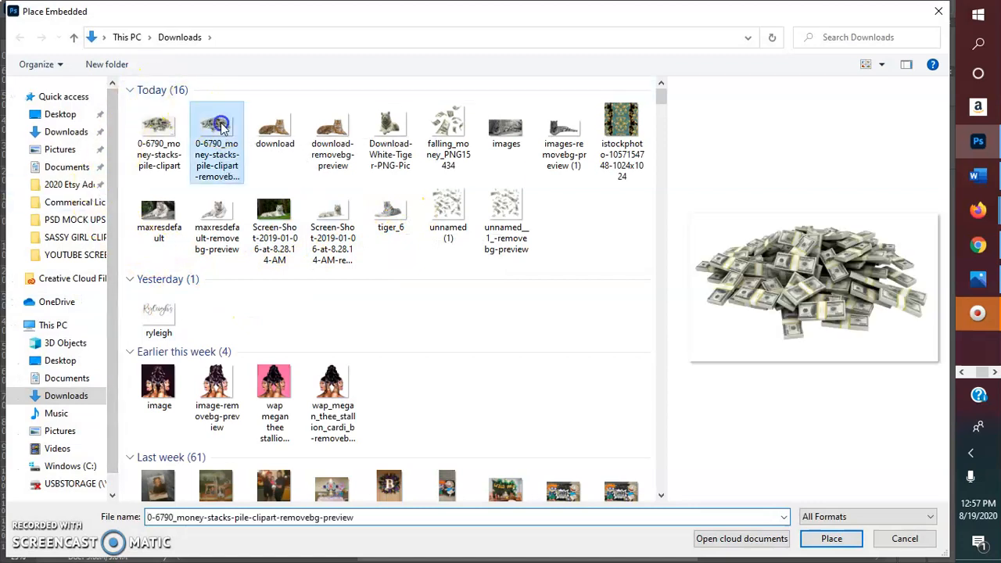
left_click(861, 541)
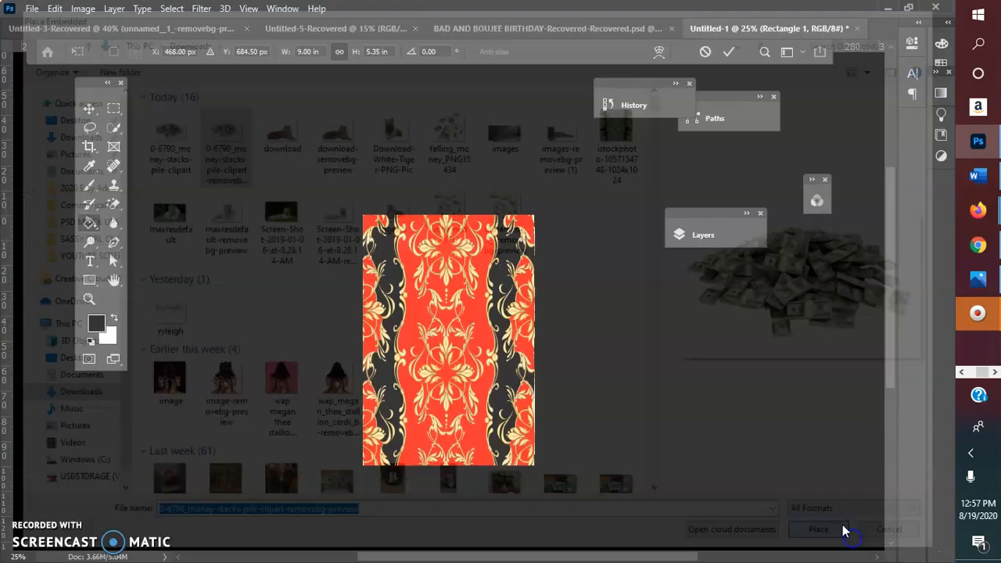
left_click(695, 235)
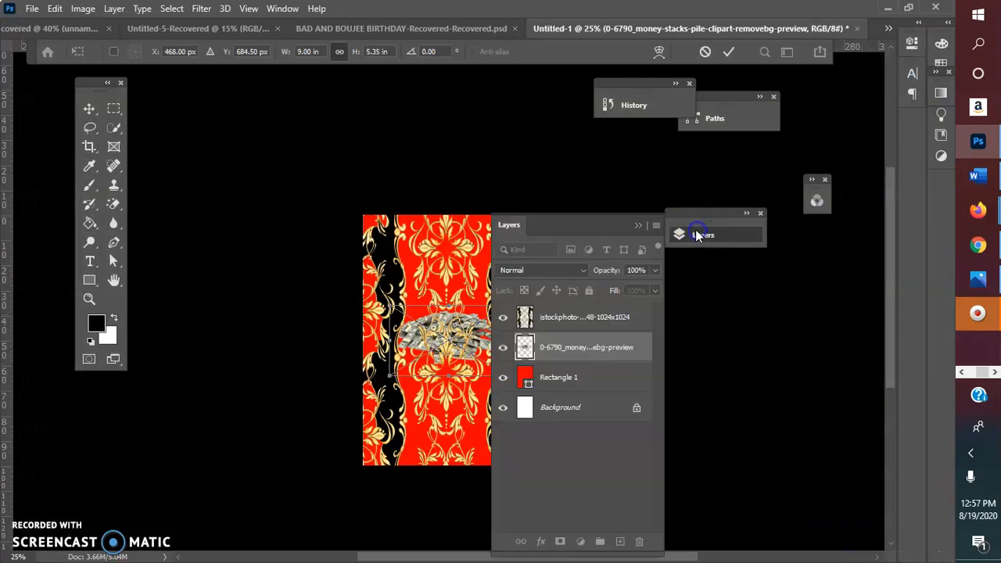
left_click(561, 312)
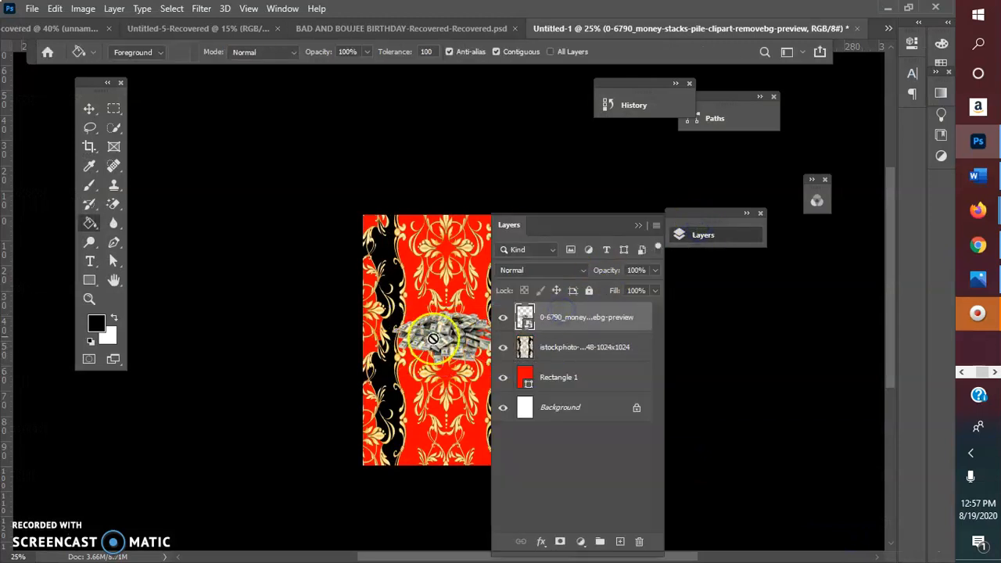
left_click(503, 316)
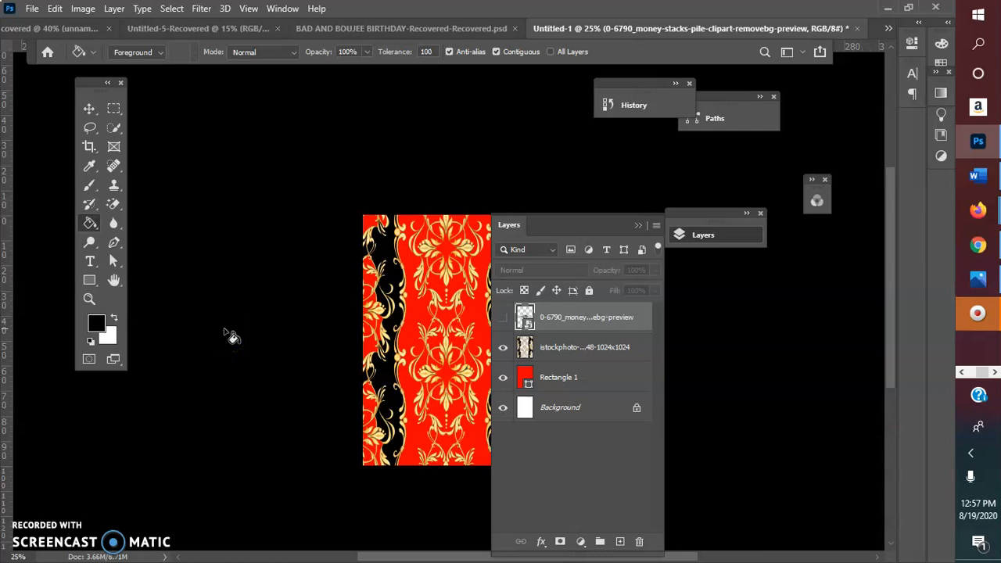
left_click(636, 226)
left_click(32, 9)
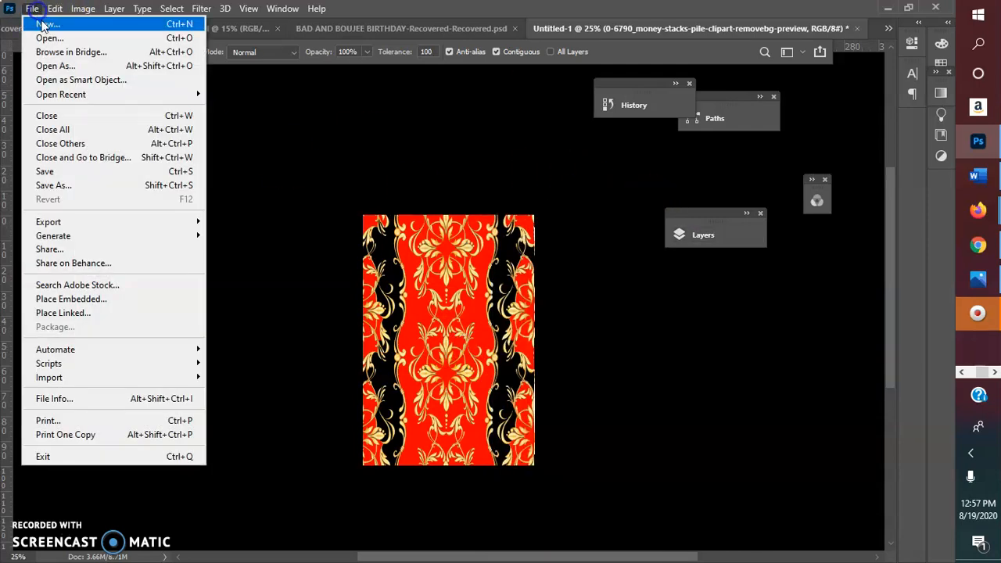
left_click(90, 299)
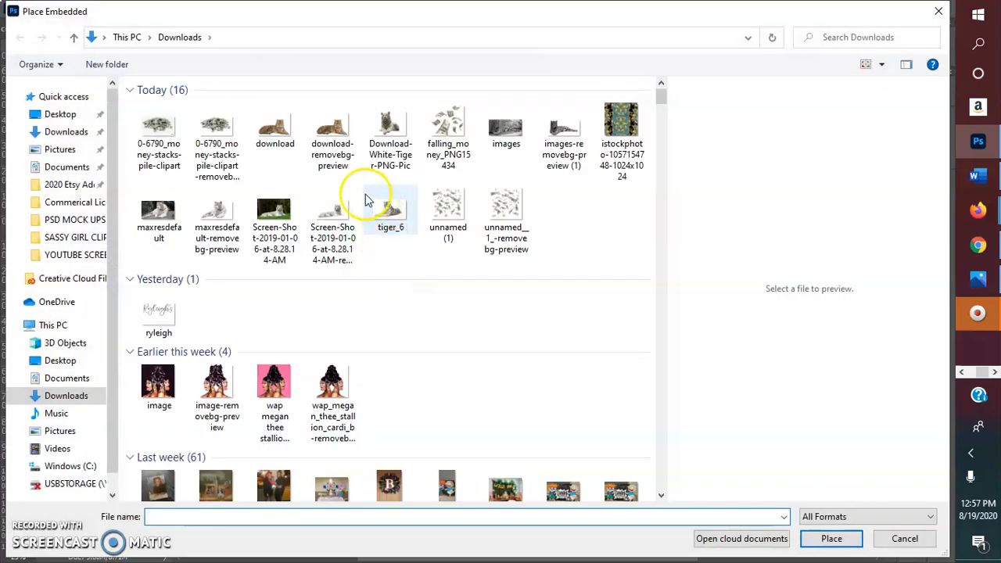
left_click(166, 397)
left_click(822, 539)
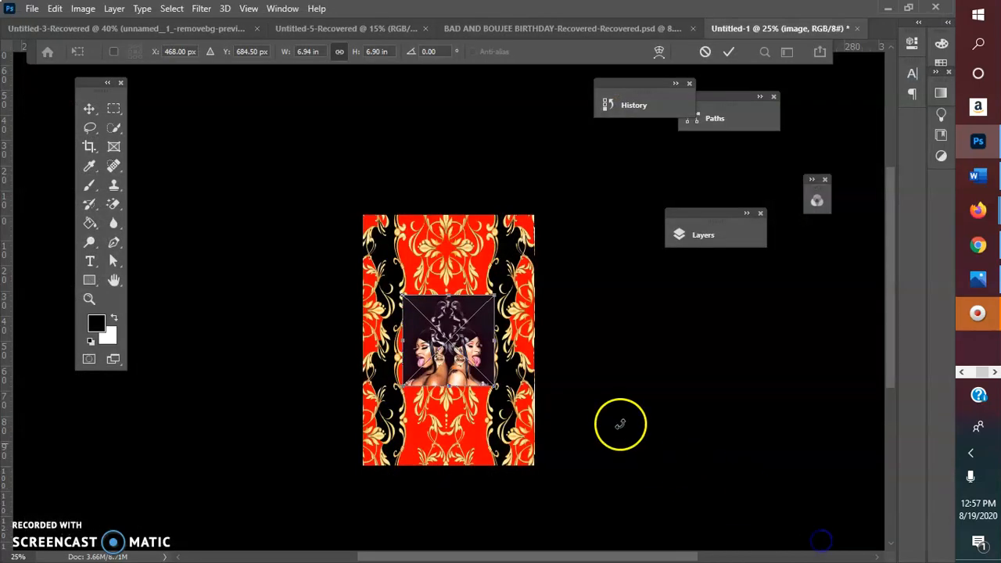
left_click(705, 52)
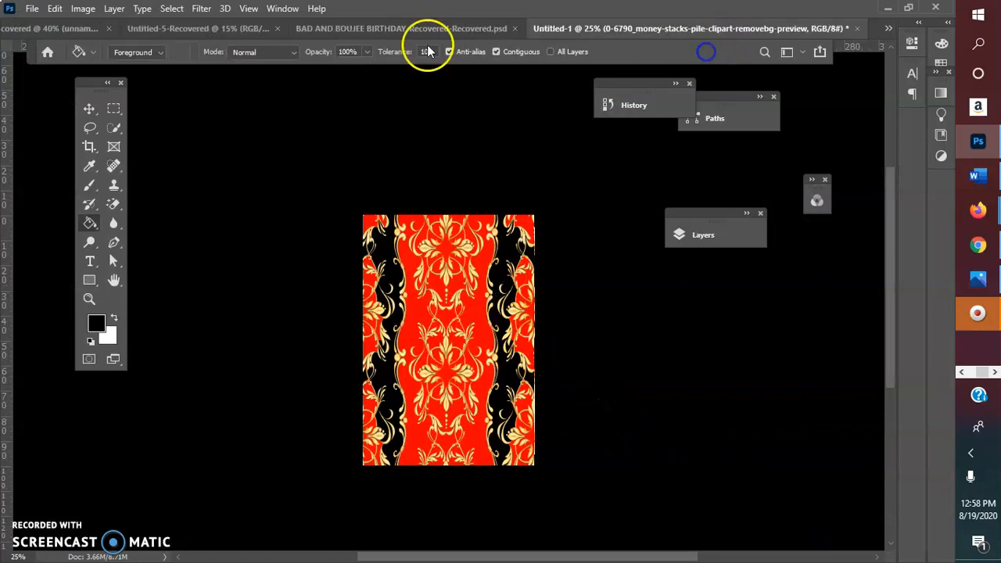
Embed image-removebg-preview from Downloads and place it centred along the bottom edge of the baroque pattern
left_click(30, 9)
left_click(67, 293)
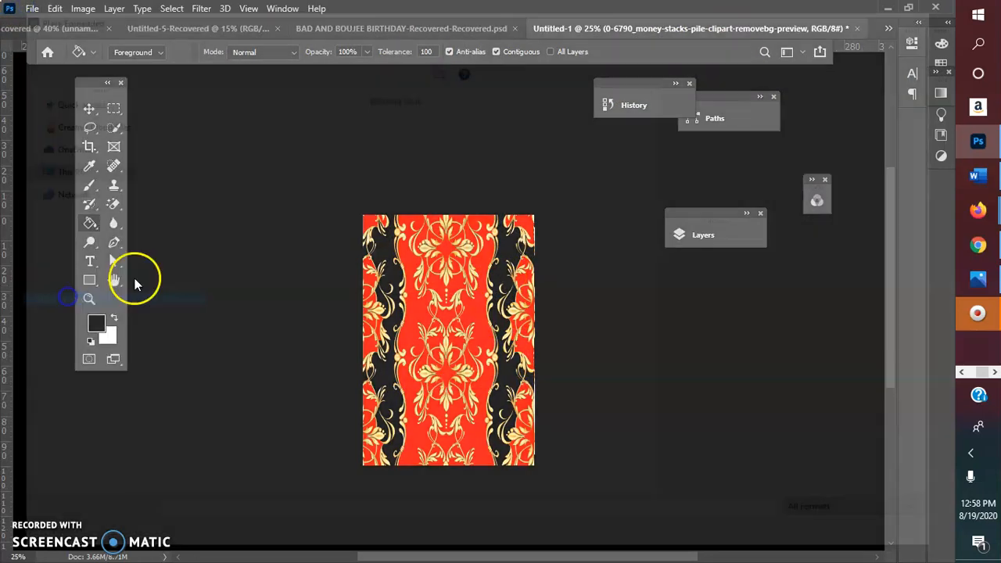
left_click(219, 384)
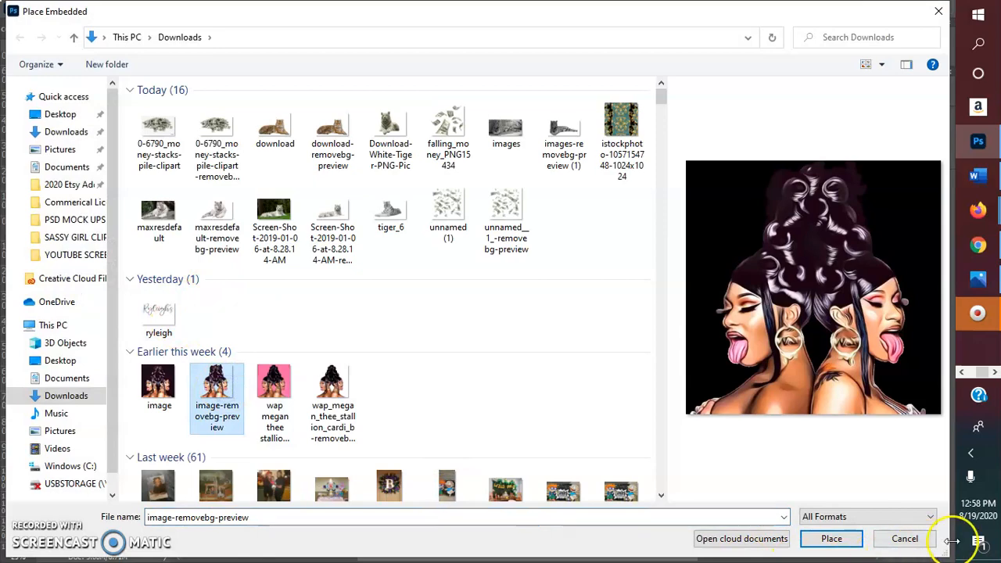
left_click(831, 538)
left_click_drag(463, 329, 455, 429)
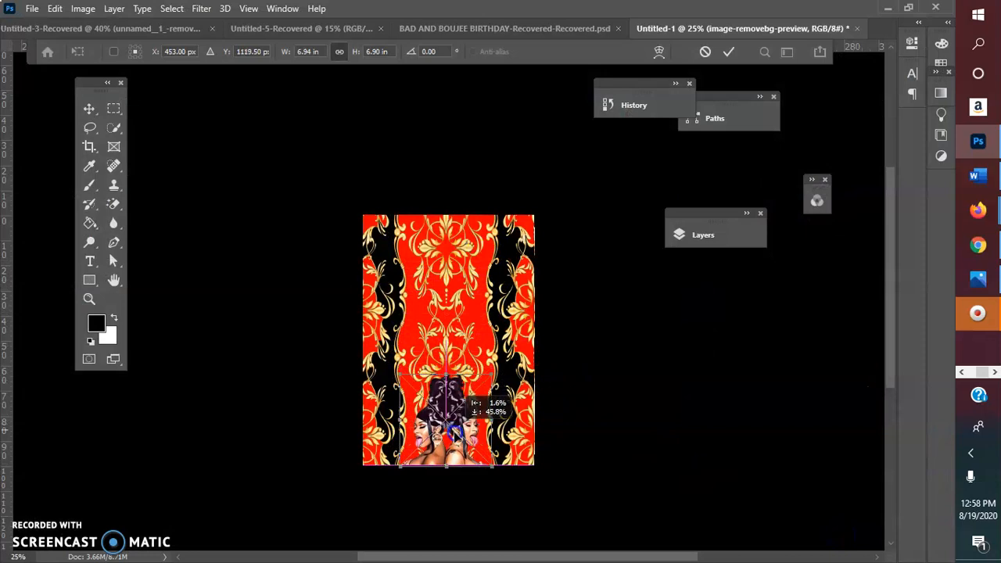
left_click_drag(455, 432, 455, 432)
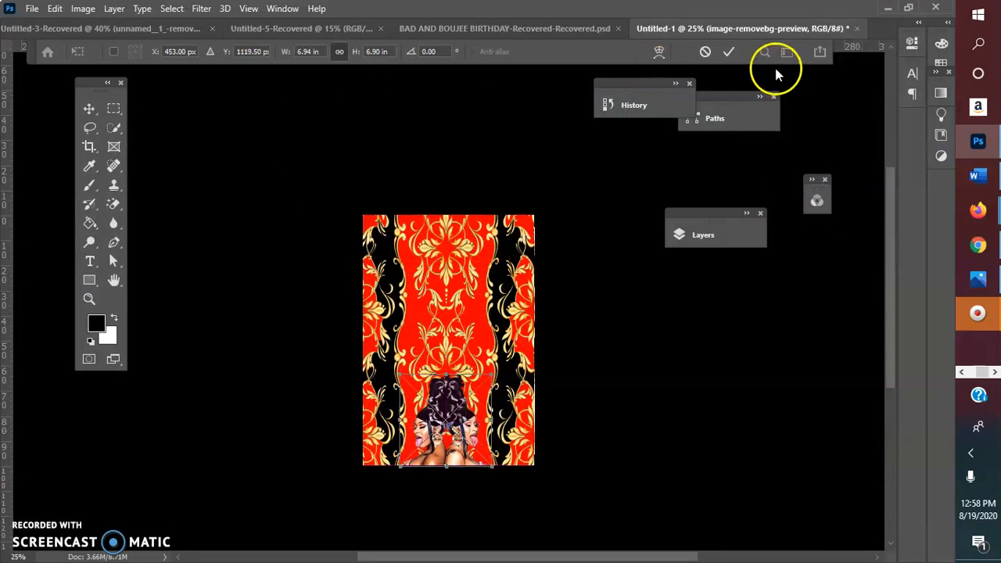
left_click(725, 55)
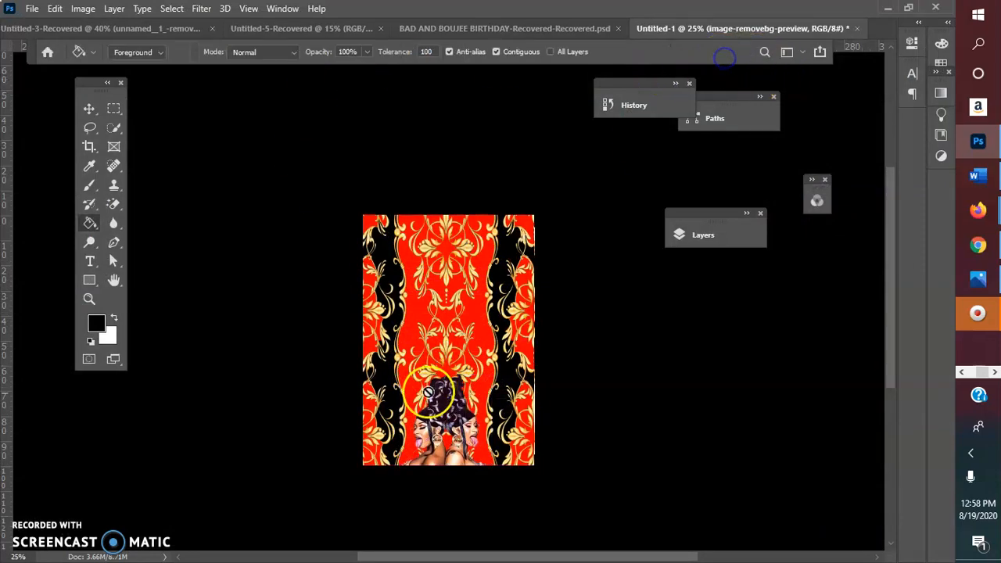
Duplicate the image-removebg-preview layer, keeping the default copy name
left_click(94, 111)
right_click(472, 433)
left_click(687, 236)
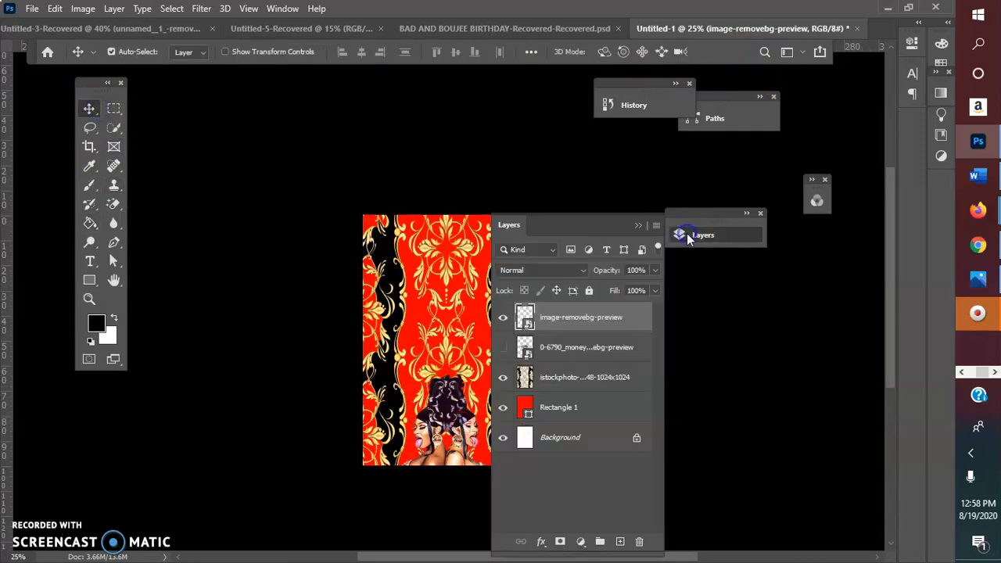
right_click(569, 320)
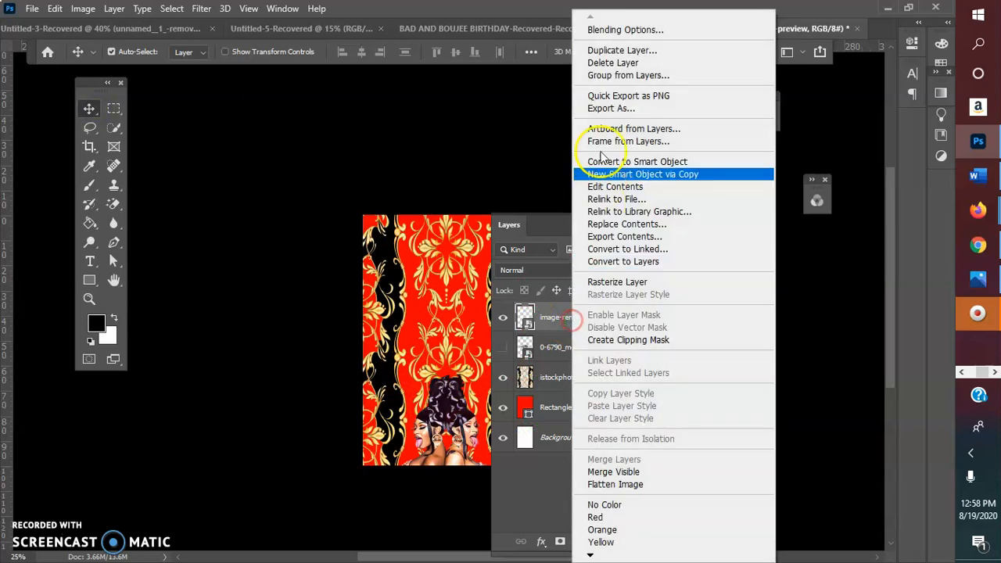
left_click(618, 51)
left_click(620, 139)
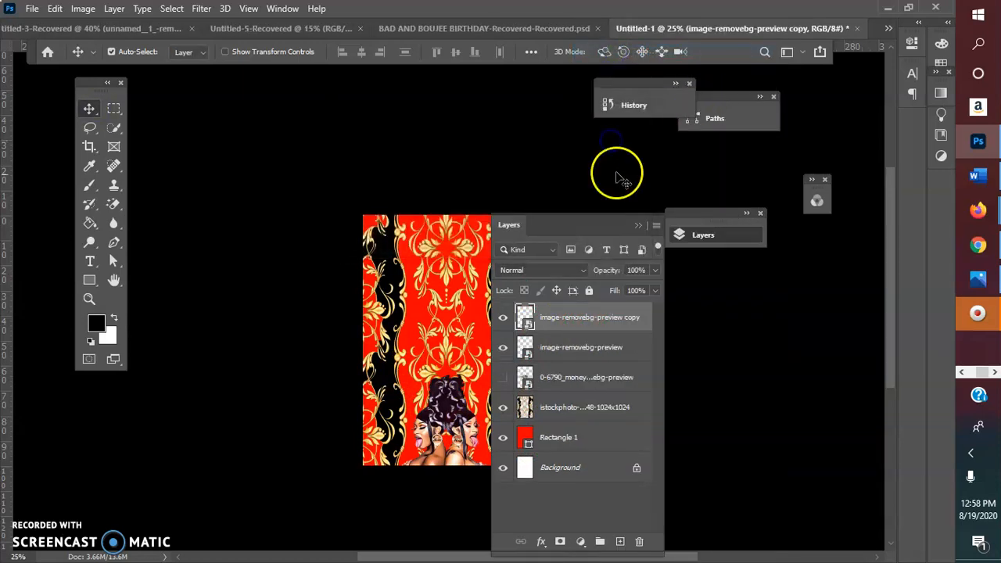
Rotate the duplicated image 180° and move it to the top edge of the pattern, mirroring the lower image
left_click(56, 8)
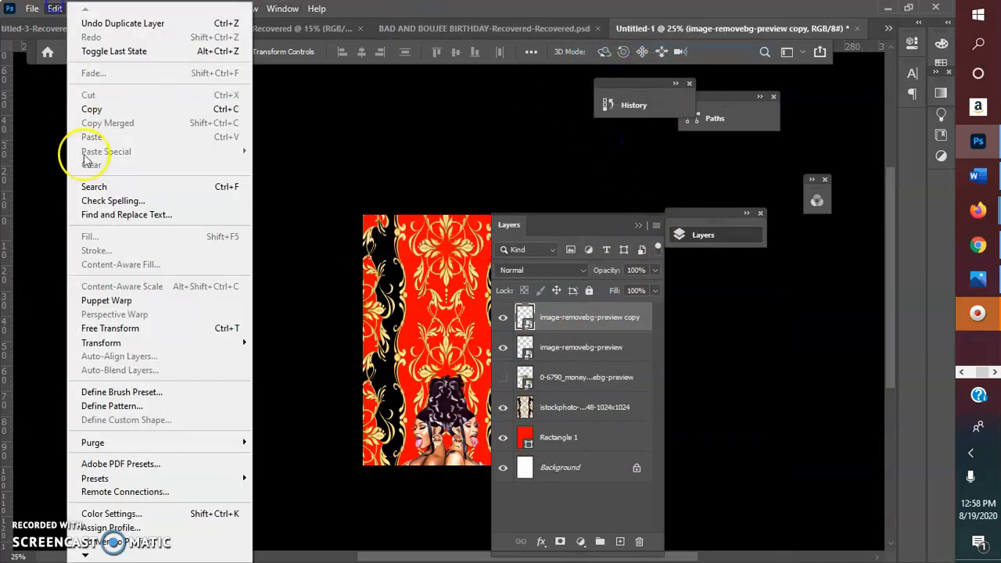
mouse_move(234, 343)
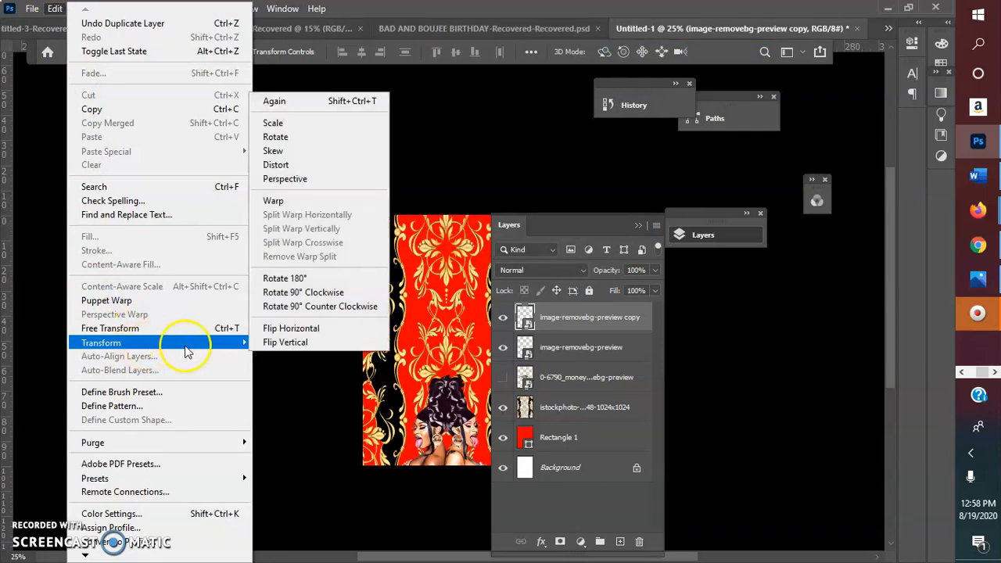
left_click(305, 280)
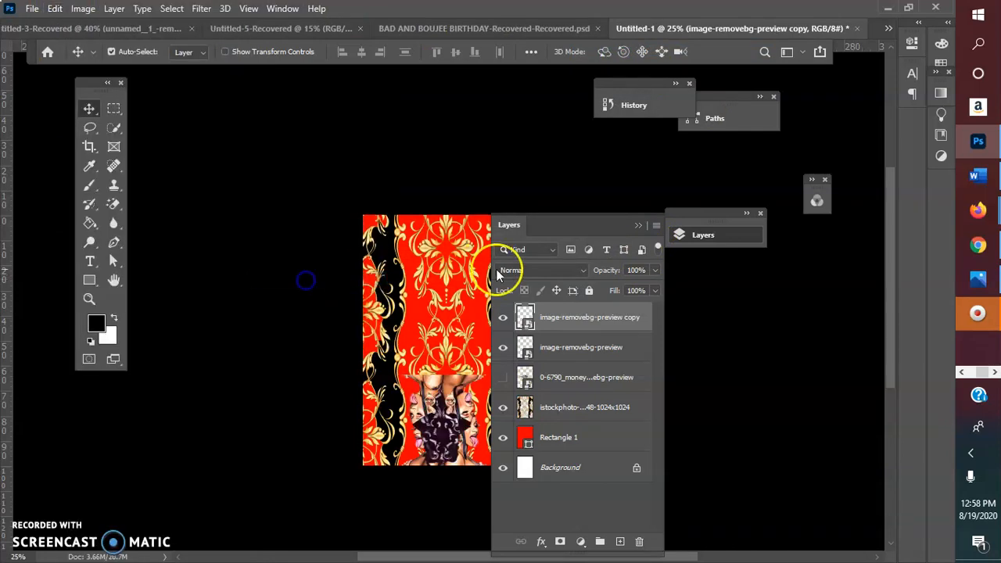
left_click(640, 224)
left_click_drag(463, 401, 467, 236)
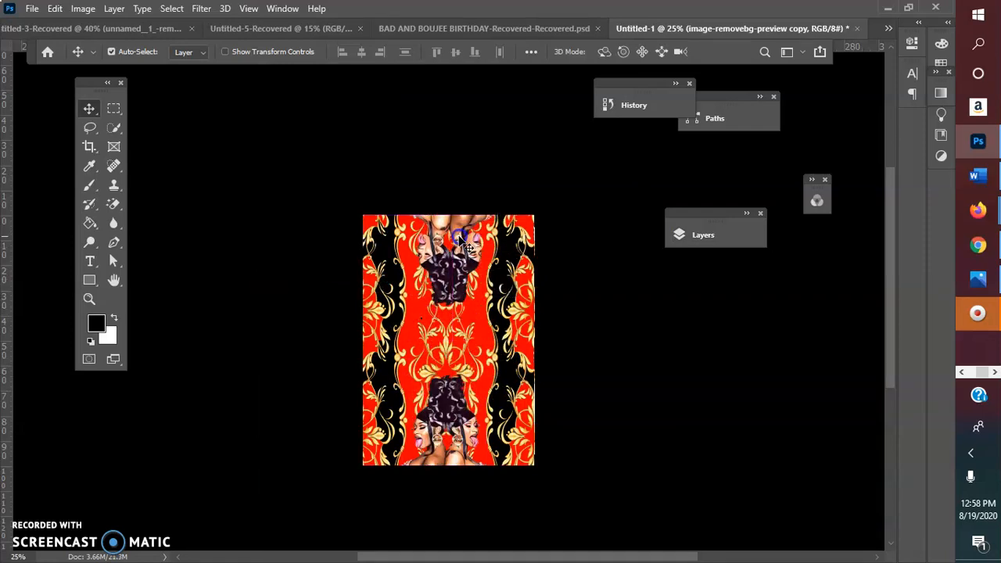
Nudge the lower image sideways, then select all visible artwork layers together and align their horizontal centres
left_click_drag(441, 418, 445, 417)
left_click_drag(437, 176, 492, 539)
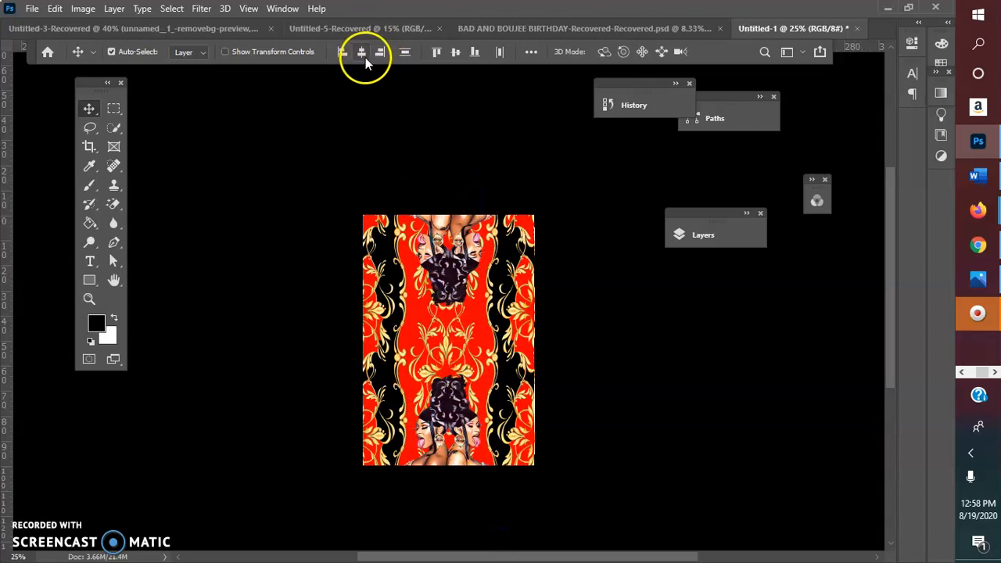
left_click(363, 55)
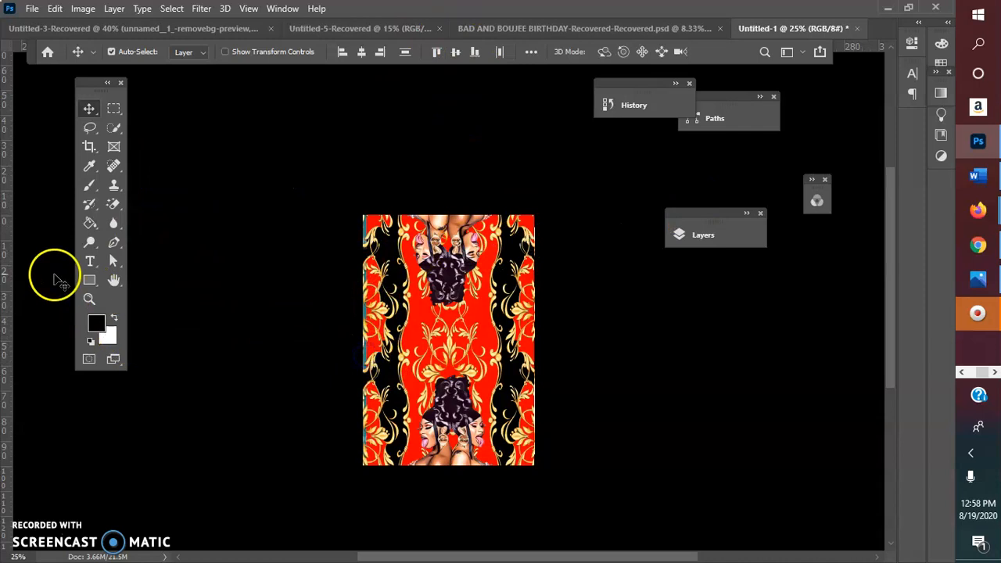
Switch to the Magic Eraser without rasterizing the shape, and make the istockphoto baroque pattern layer the only active layer
left_click(91, 227)
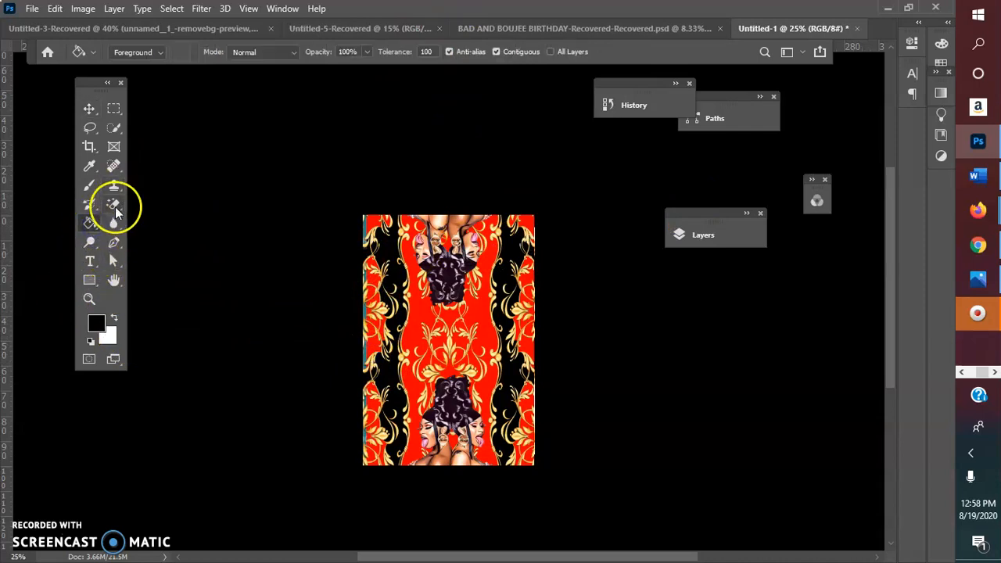
left_click(114, 205)
left_click(365, 229)
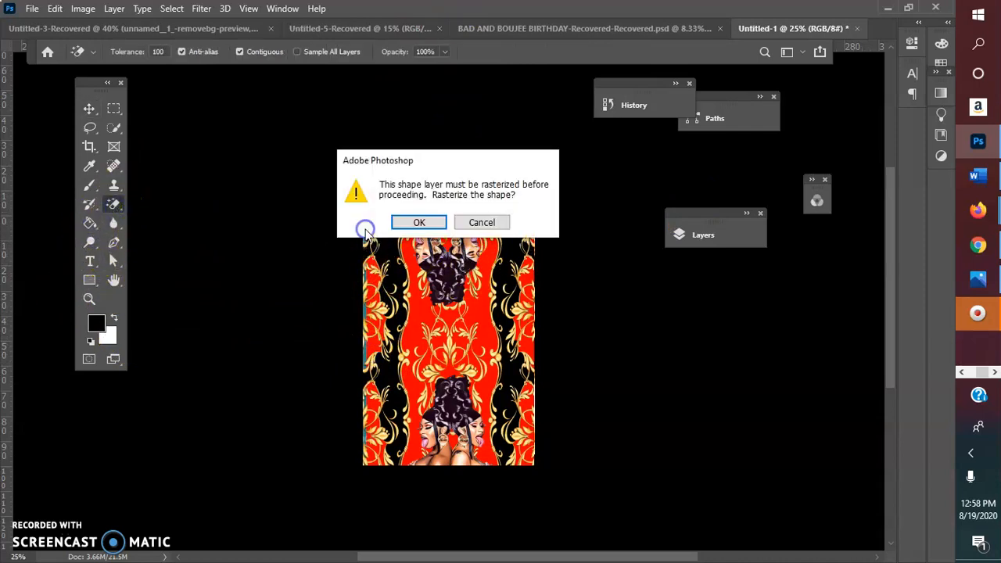
left_click(478, 222)
left_click(705, 239)
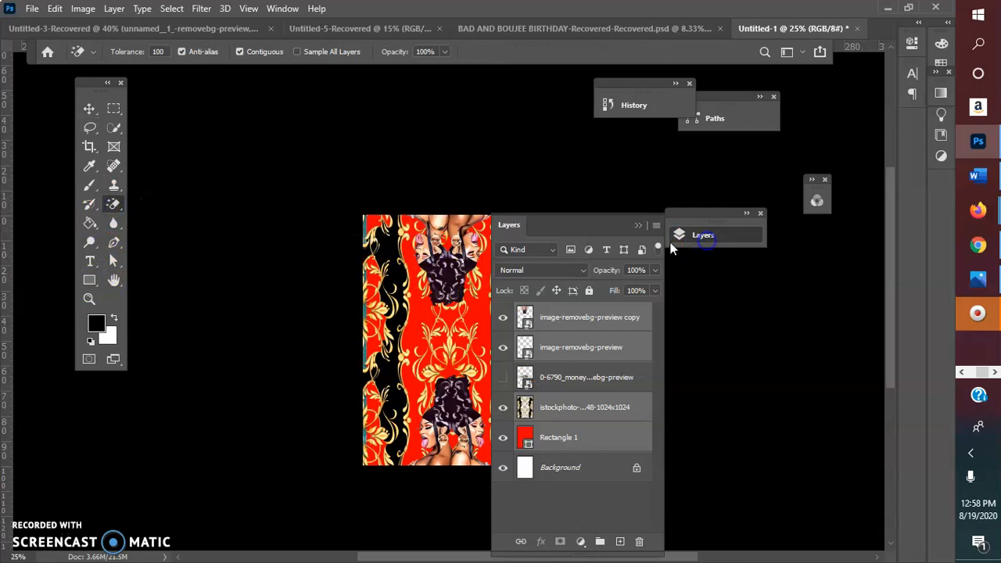
left_click(541, 410)
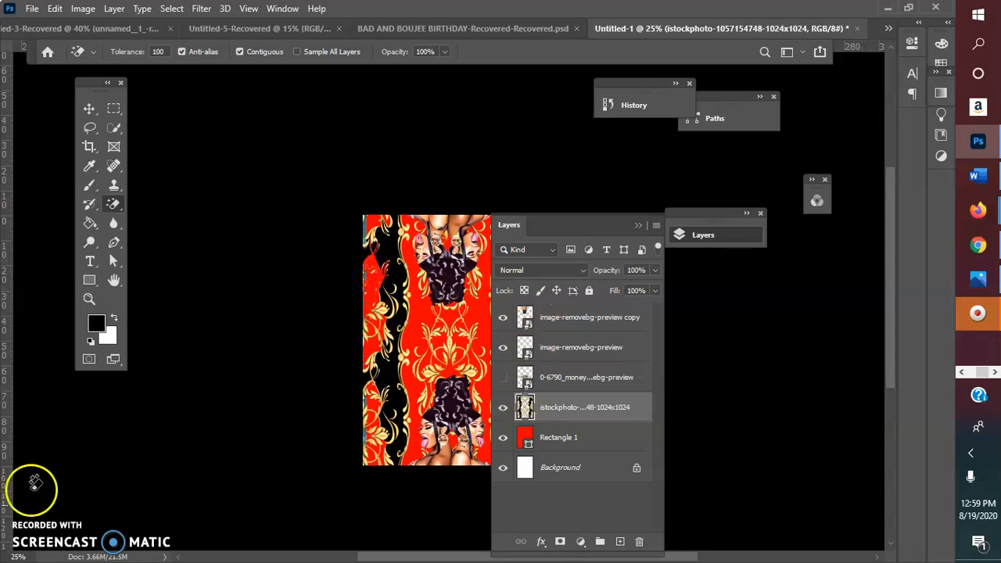
Undo the last Magic Eraser stroke and erase the teal remnants along the upper left edge of the pattern
left_click(626, 104)
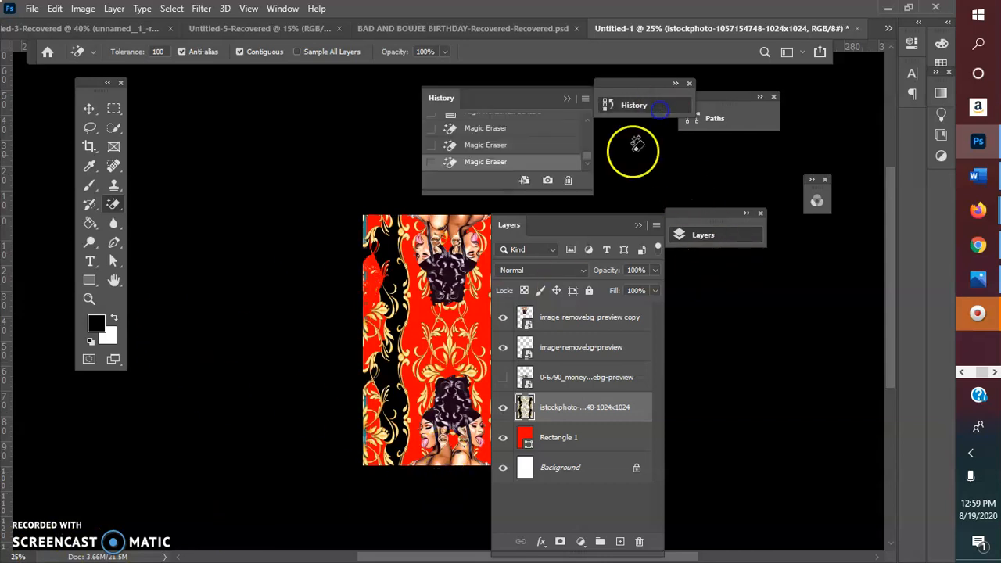
left_click(486, 147)
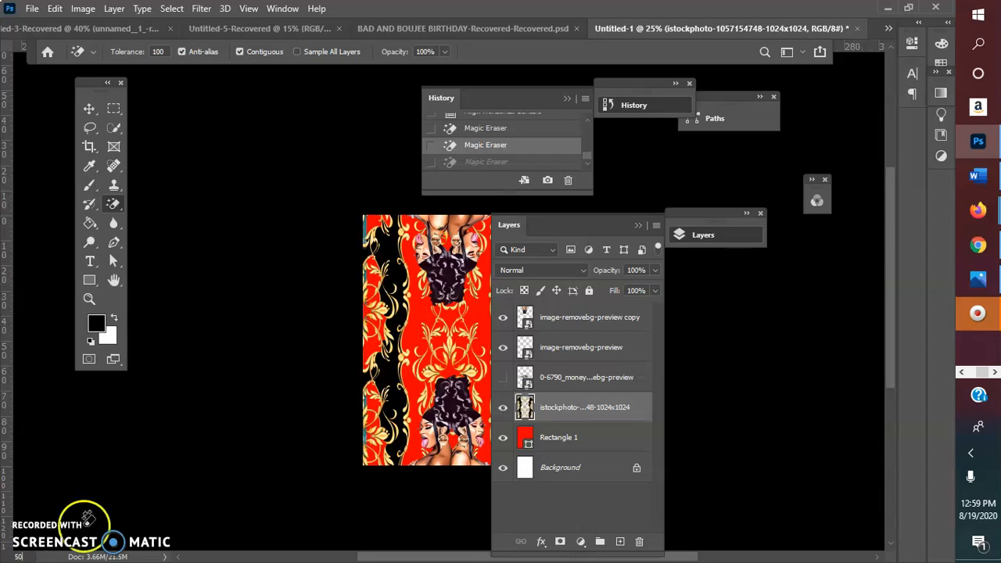
key("ctrl+plus")
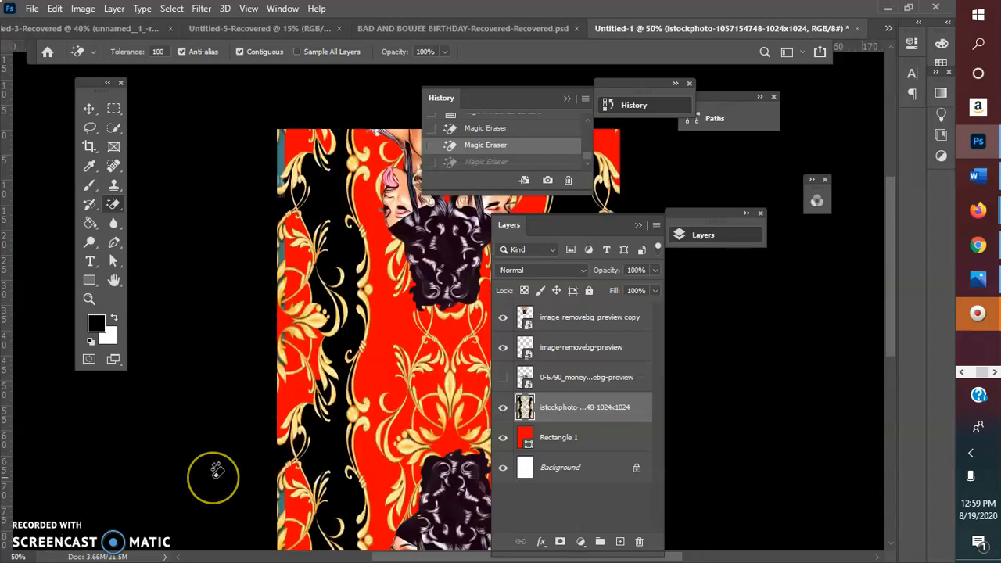
left_click(286, 242)
left_click(284, 173)
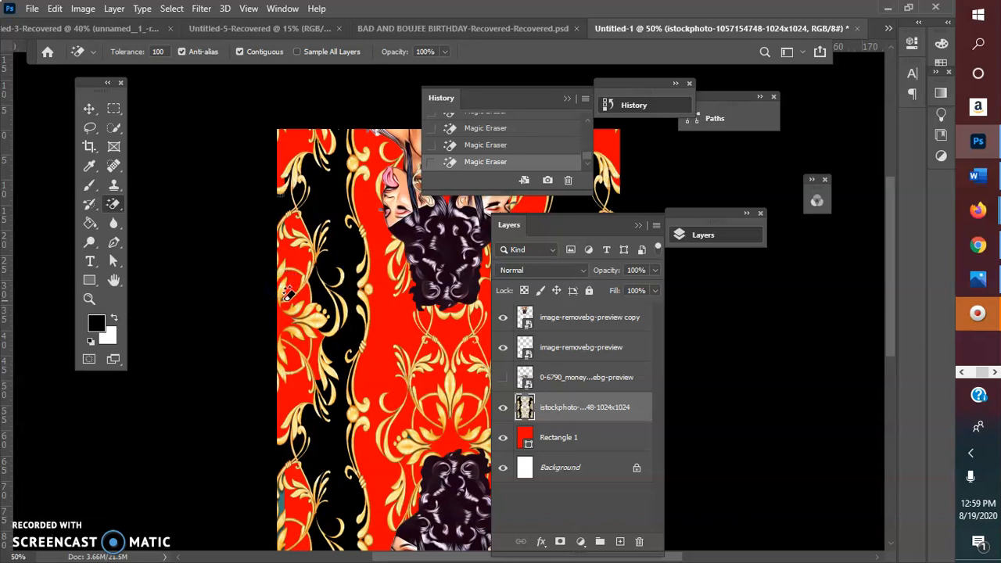
Erase the teal remnant beside the lower flower on the pattern's left edge, undoing any unwanted Magic Eraser strokes
scroll(303, 371, "down", 1)
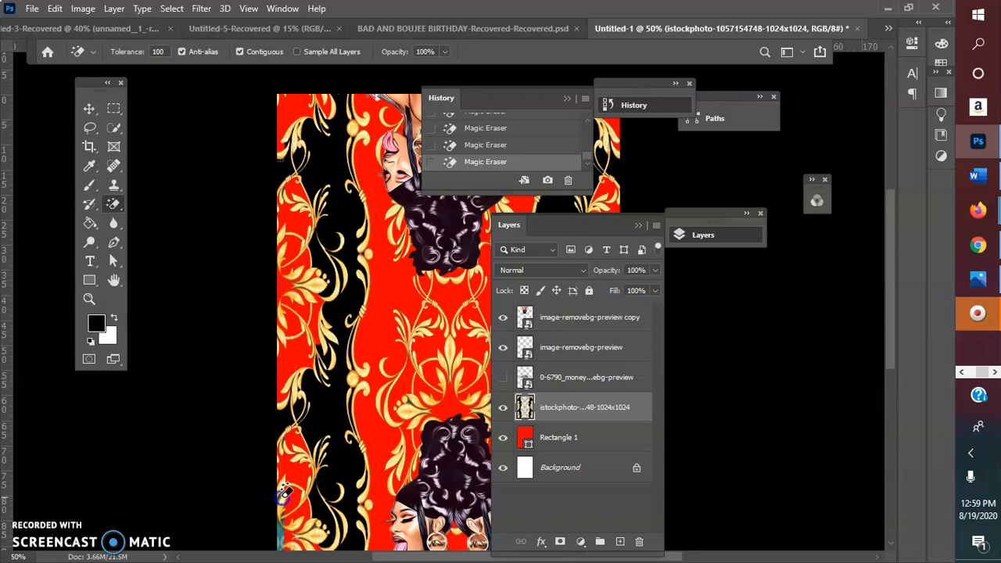
left_click(284, 493)
left_click(483, 145)
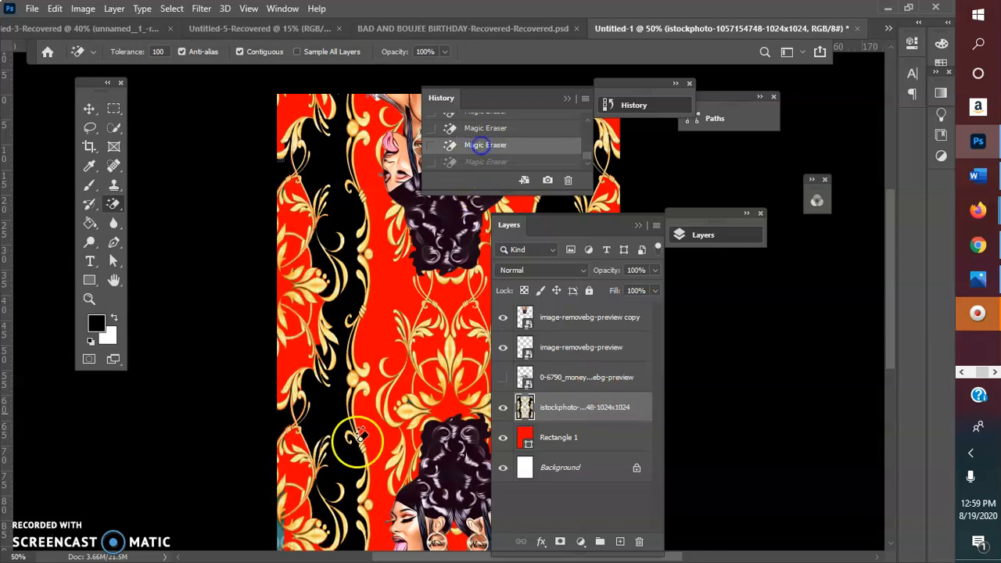
scroll(345, 461, "down", 1)
left_click(282, 504)
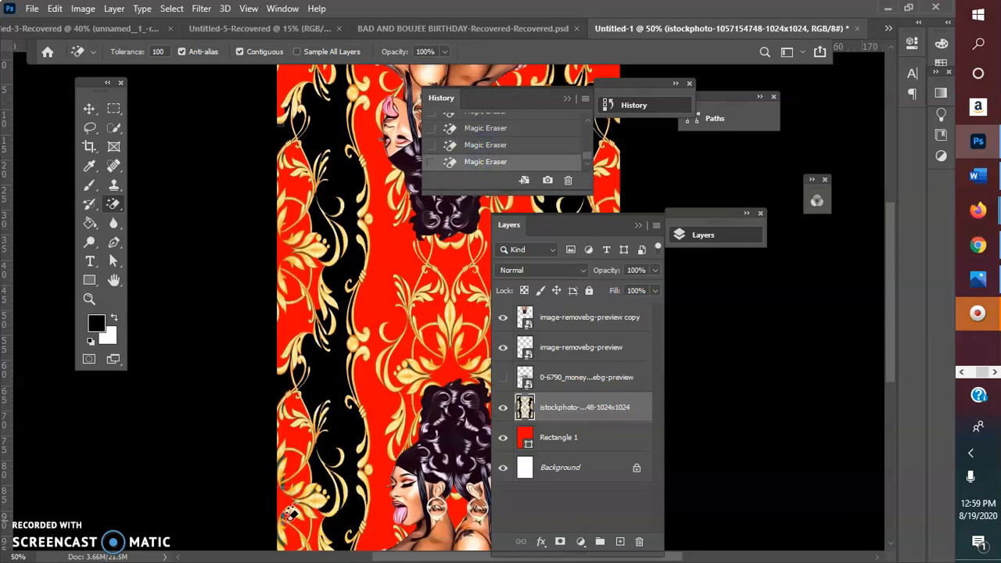
left_click(285, 520)
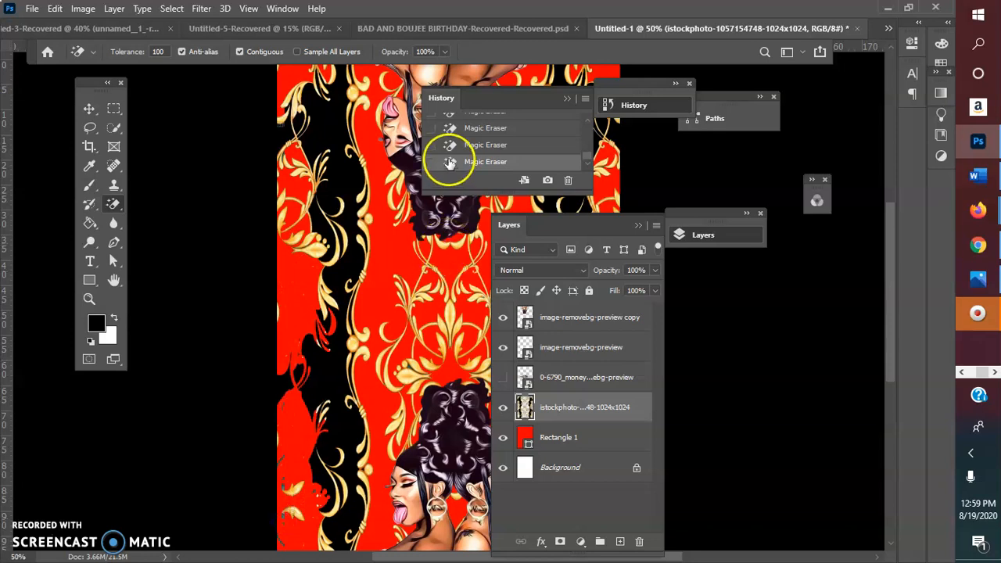
left_click(462, 145)
Erase the remaining teal bits near the pattern's bottom-left corner with the Magic Eraser, undoing the stray stroke
scroll(375, 313, "down", 2)
left_click(289, 458)
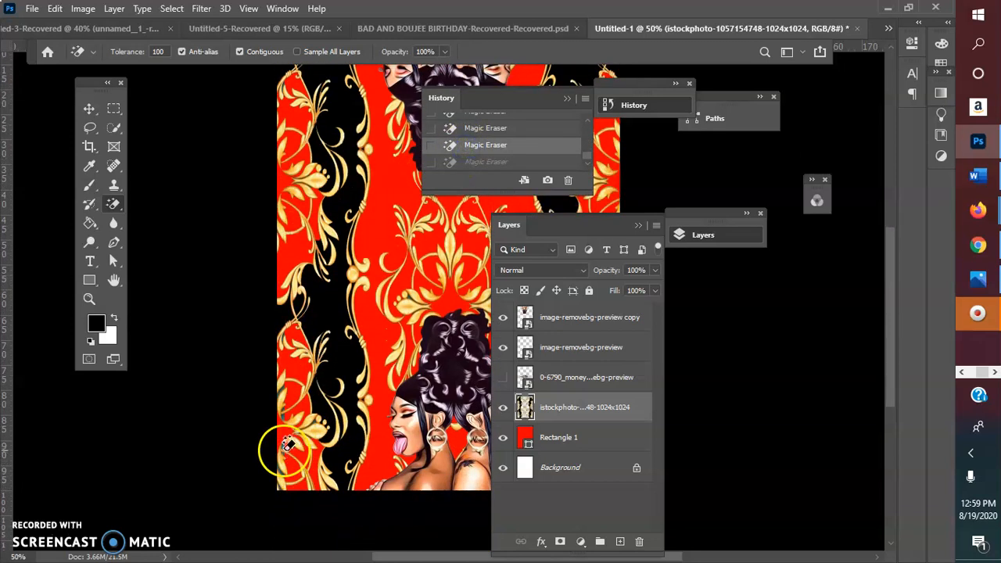
left_click(284, 453)
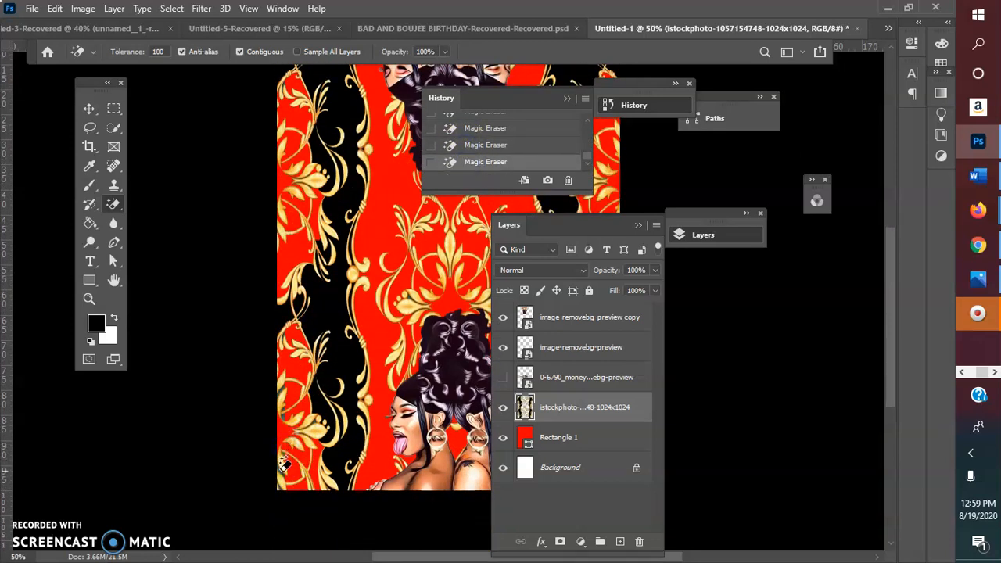
left_click(292, 417)
left_click(284, 411)
left_click(480, 149)
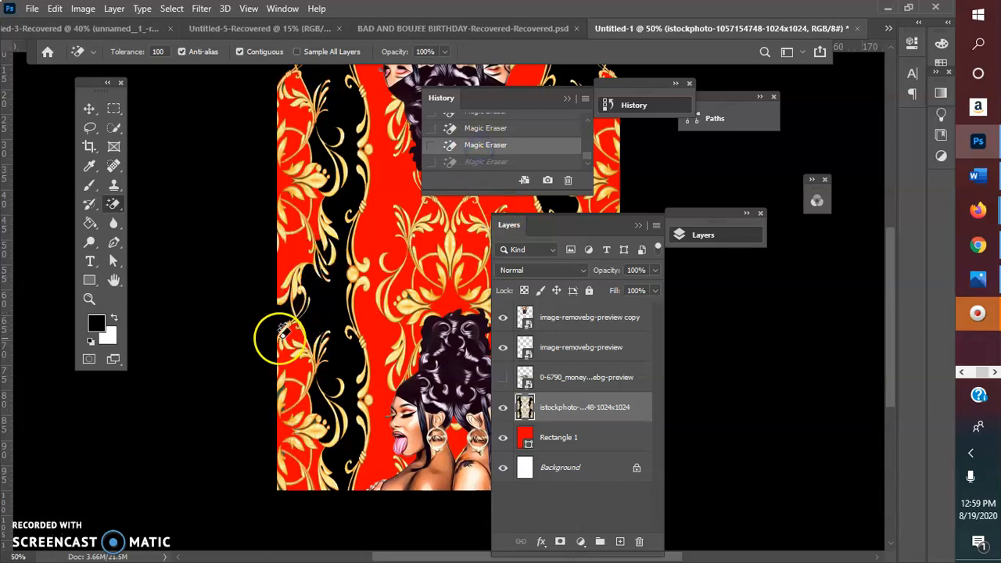
left_click(283, 388)
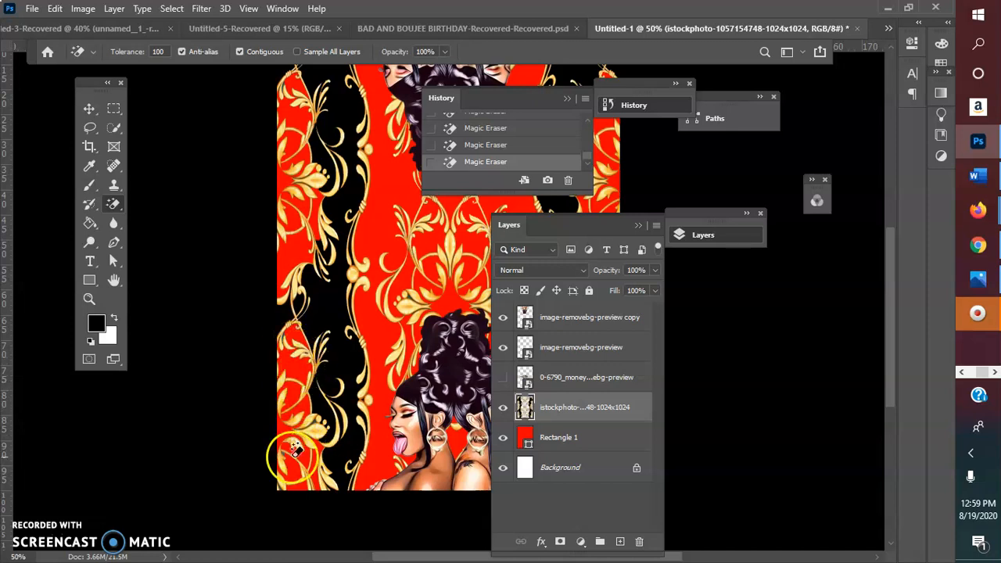
Try erasing the small leftover near the bottom of the pattern's left edge, undoing each attempt
left_click(284, 456)
left_click(481, 145)
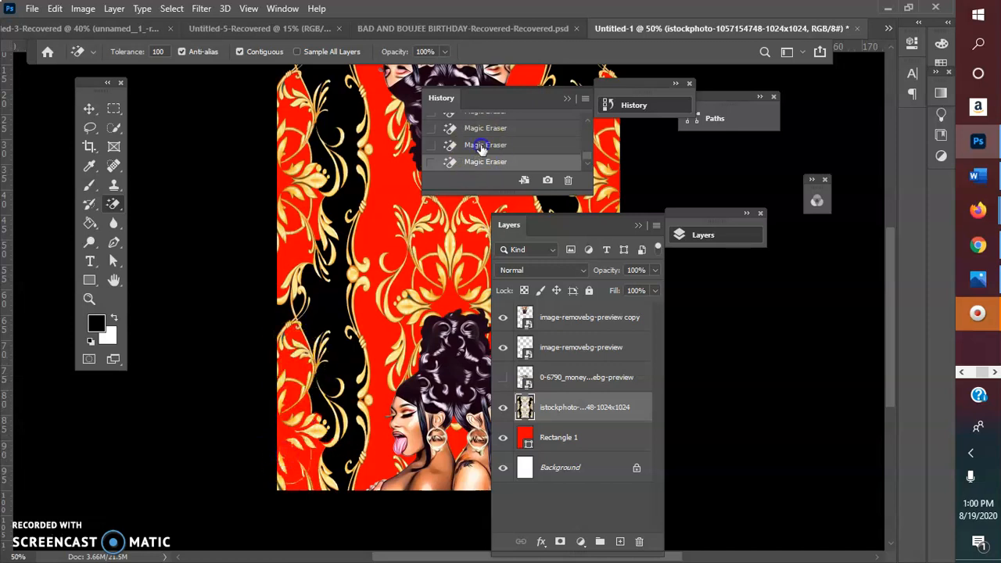
left_click(285, 456)
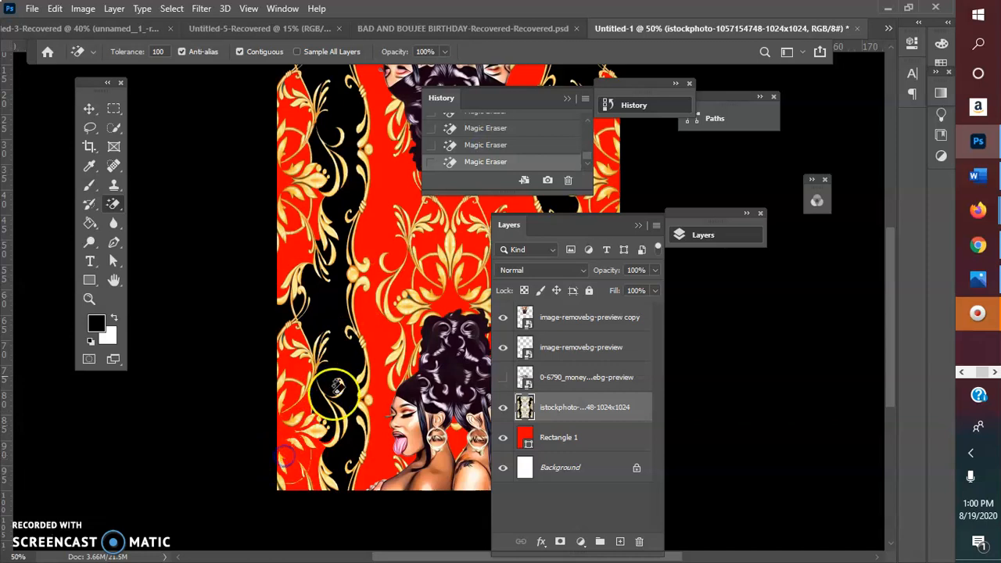
left_click(479, 146)
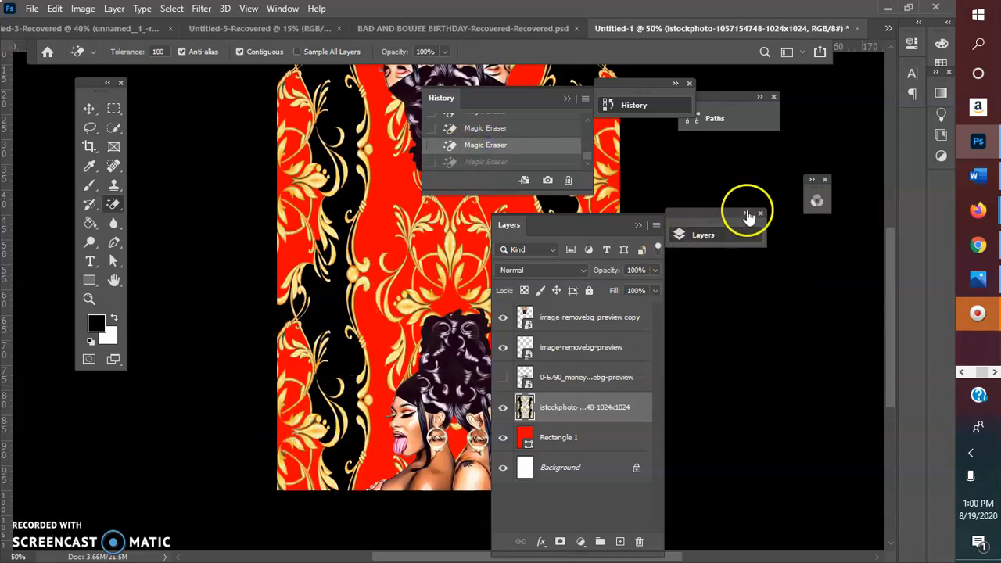
Expand the Layers panel beside the canvas and collapse the History panel to uncover the artwork
left_click(748, 215)
scroll(888, 307, "up", 5)
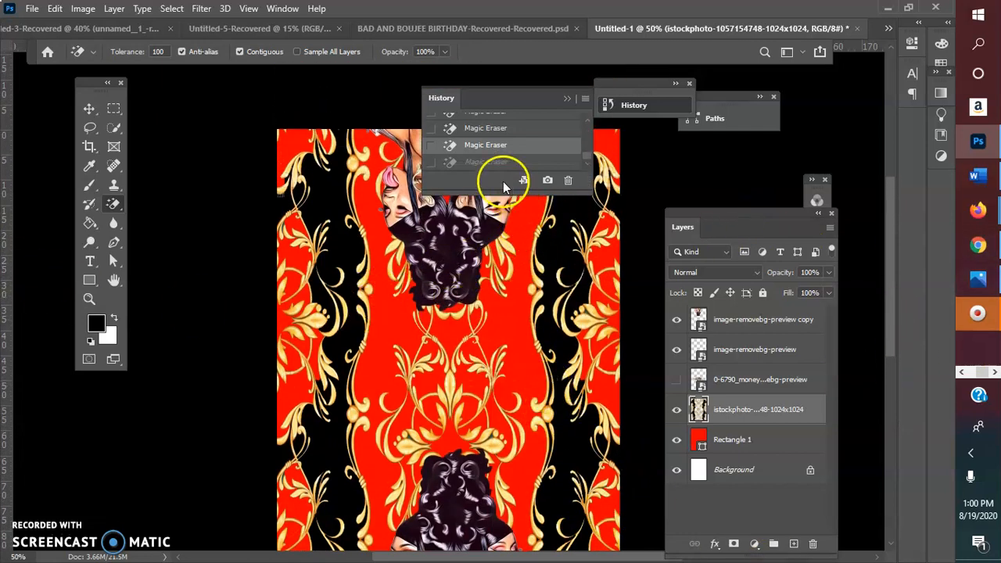
left_click(565, 98)
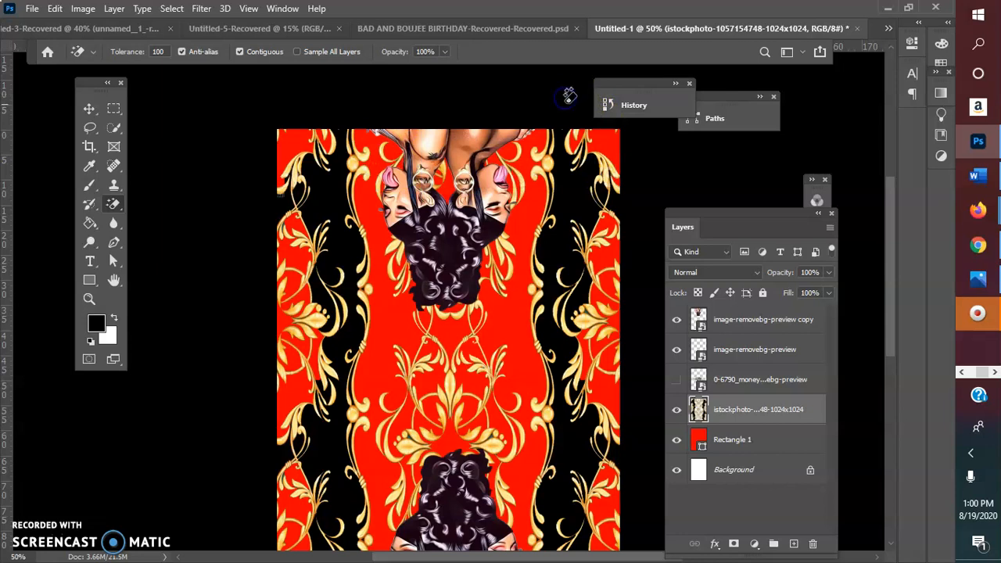
scroll(590, 137, "down", 2)
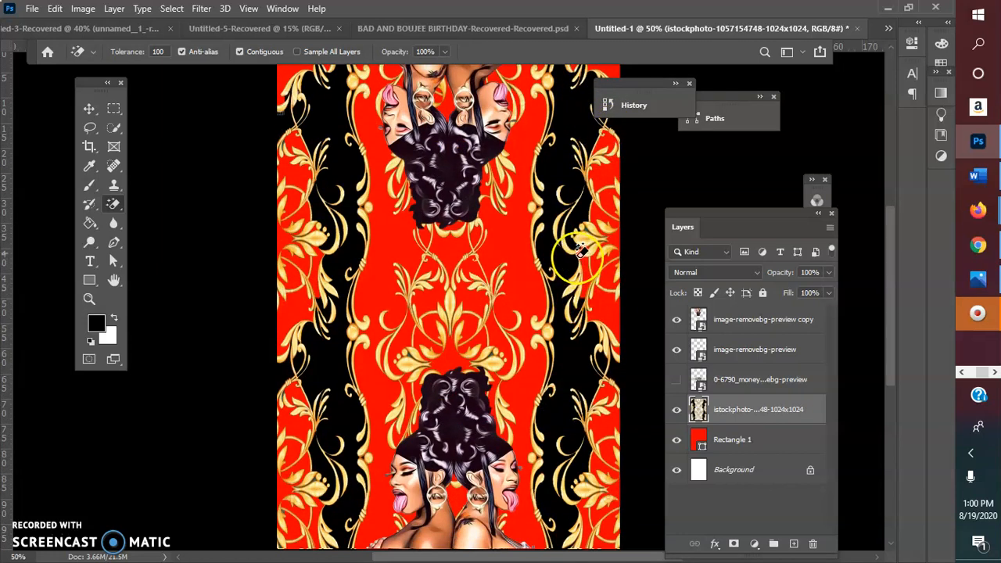
left_click(34, 11)
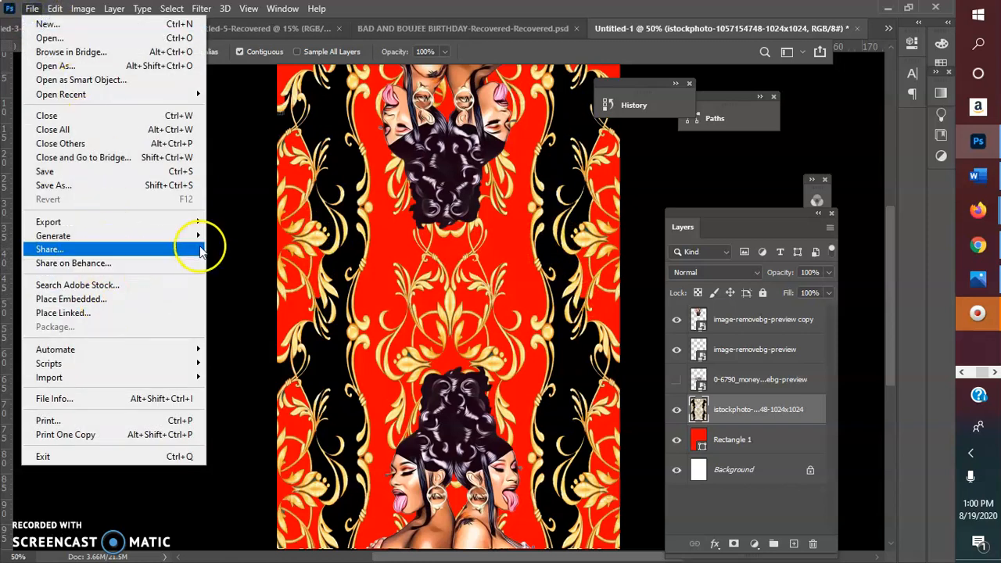
mouse_move(197, 236)
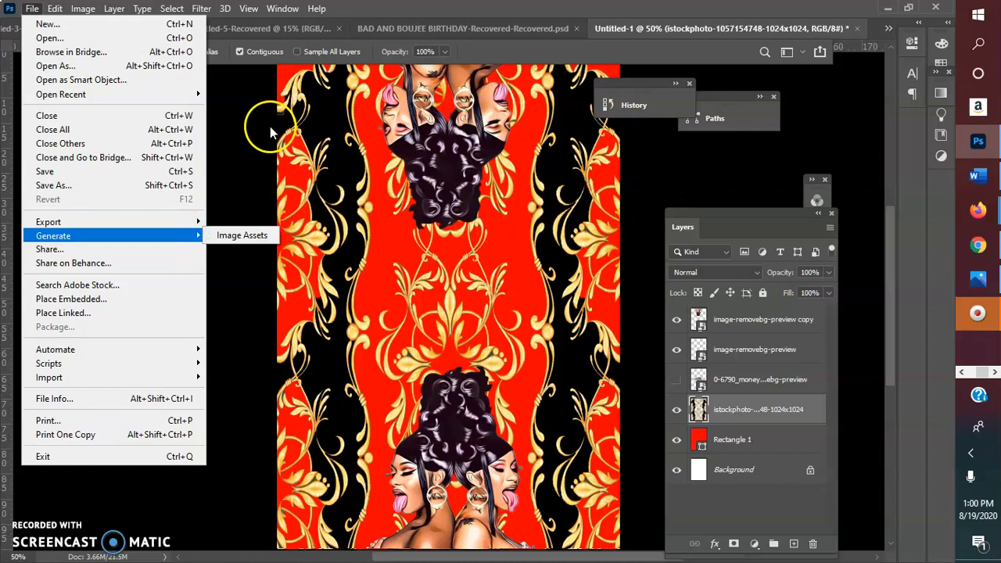
left_click(269, 133)
scroll(72, 16, "down", 2)
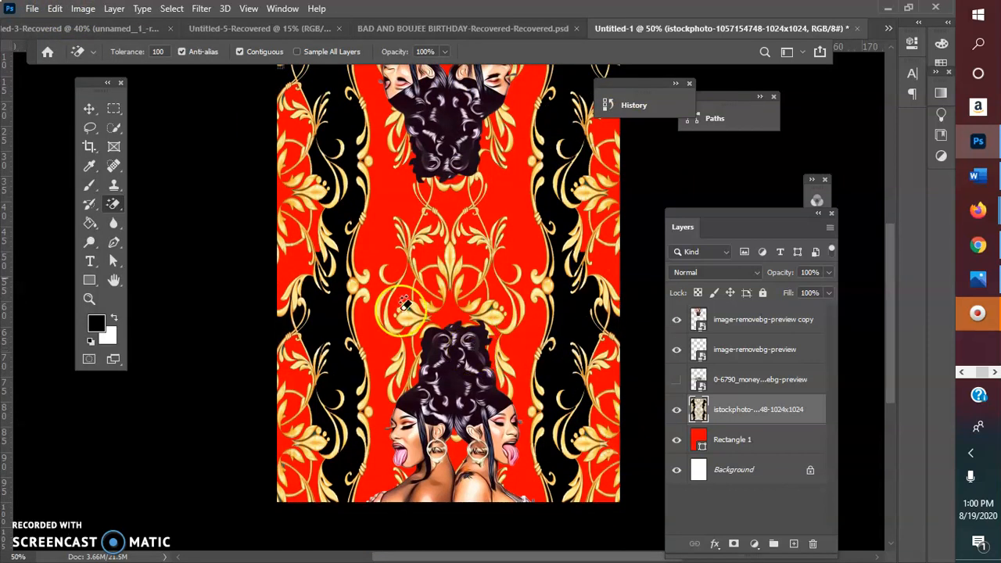
Enlarge the lower image of the two women to about 8.24 by 8.19 in, resting on the canvas's bottom edge
left_click(89, 108)
left_click(406, 321)
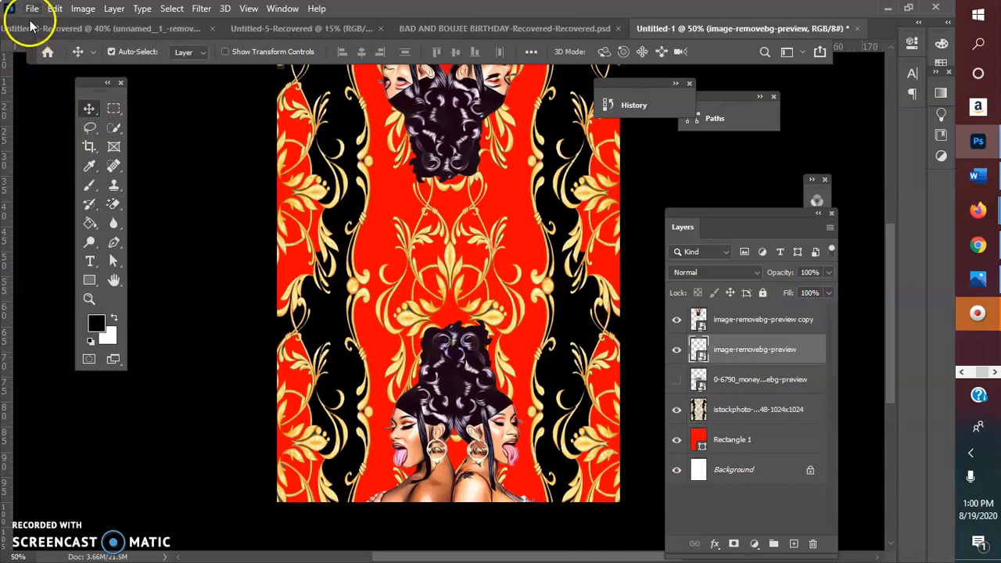
left_click(55, 8)
left_click(125, 328)
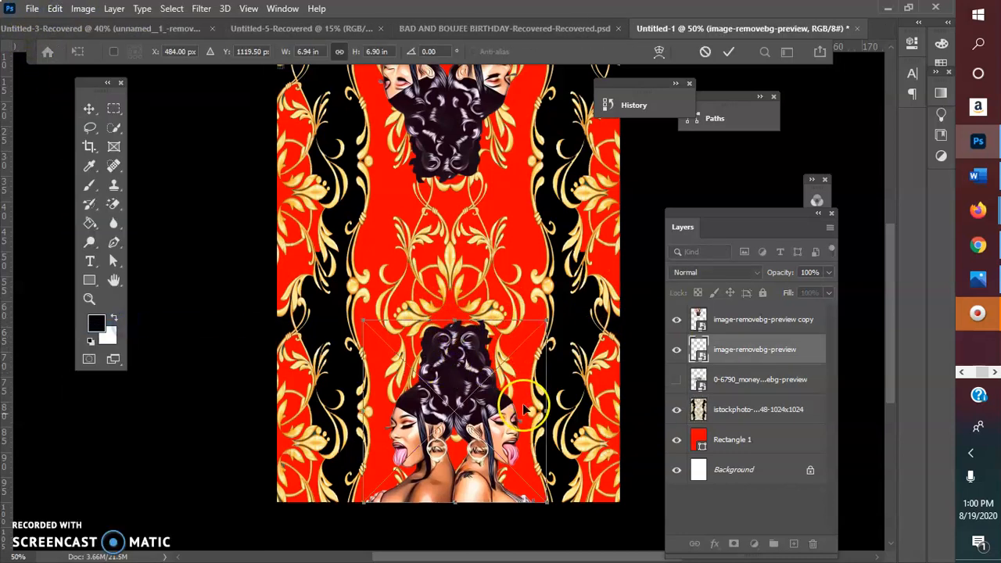
left_click_drag(545, 500, 593, 530)
left_click_drag(497, 482, 476, 445)
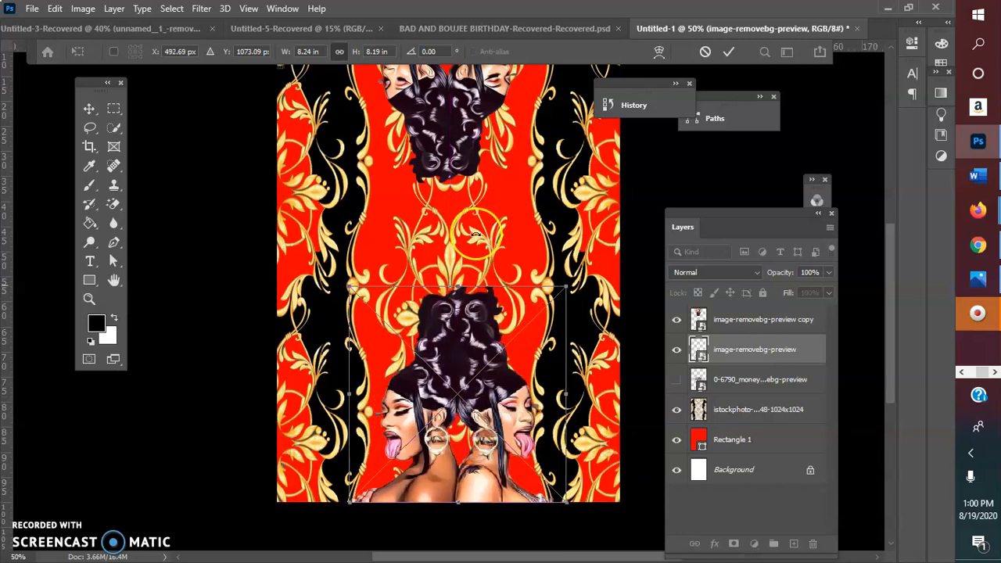
left_click(729, 53)
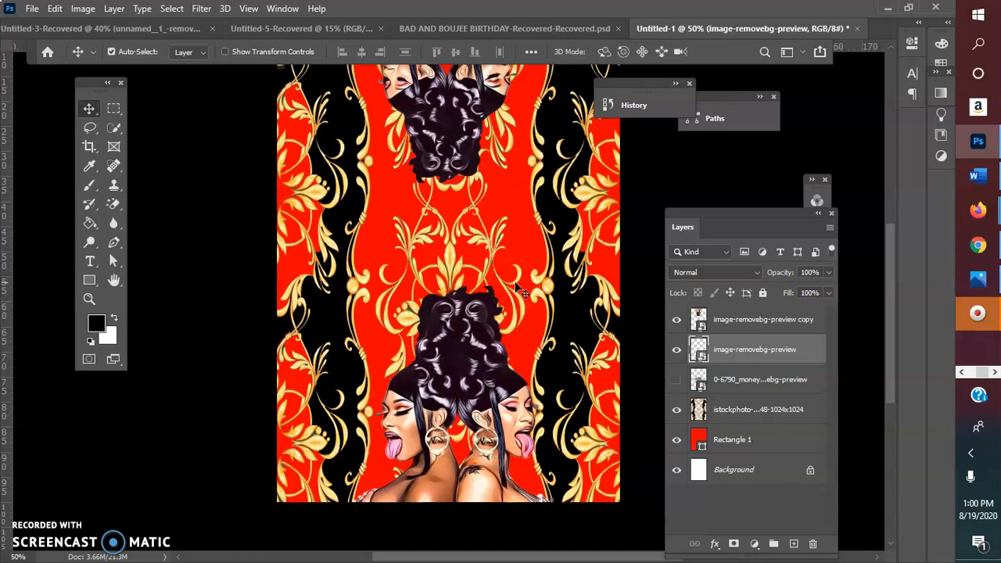
Copy the image-removebg-preview layer of the two women from the Untitled-3-Recovered document into the Untitled-1 document
left_click(492, 30)
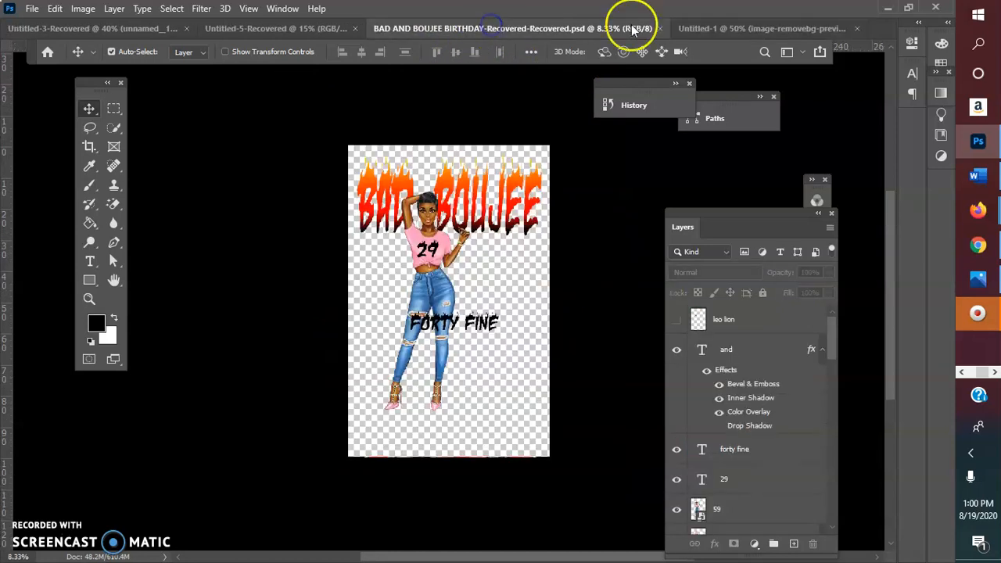
left_click(727, 28)
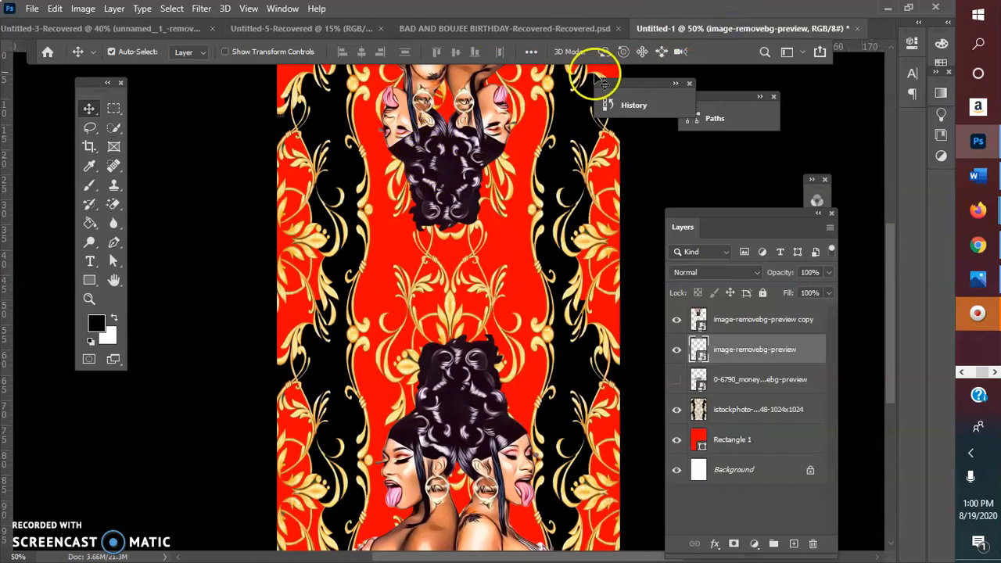
left_click(557, 29)
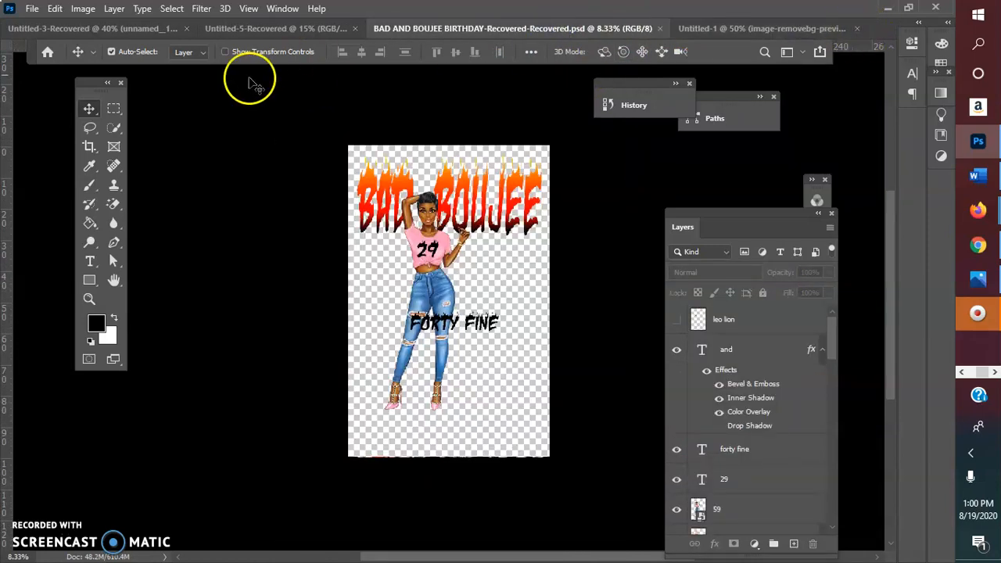
left_click(251, 28)
left_click(133, 28)
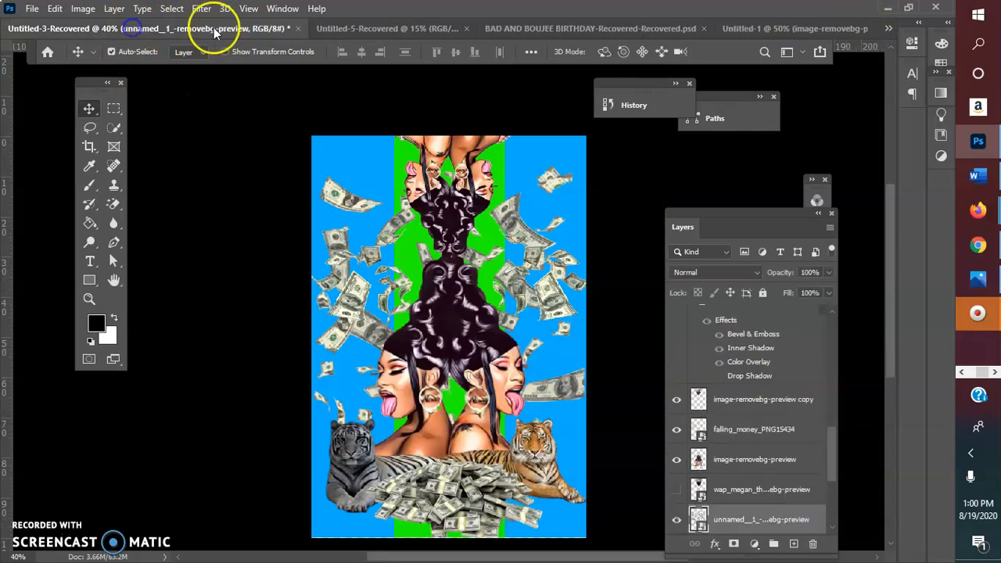
left_click_drag(422, 332, 784, 29)
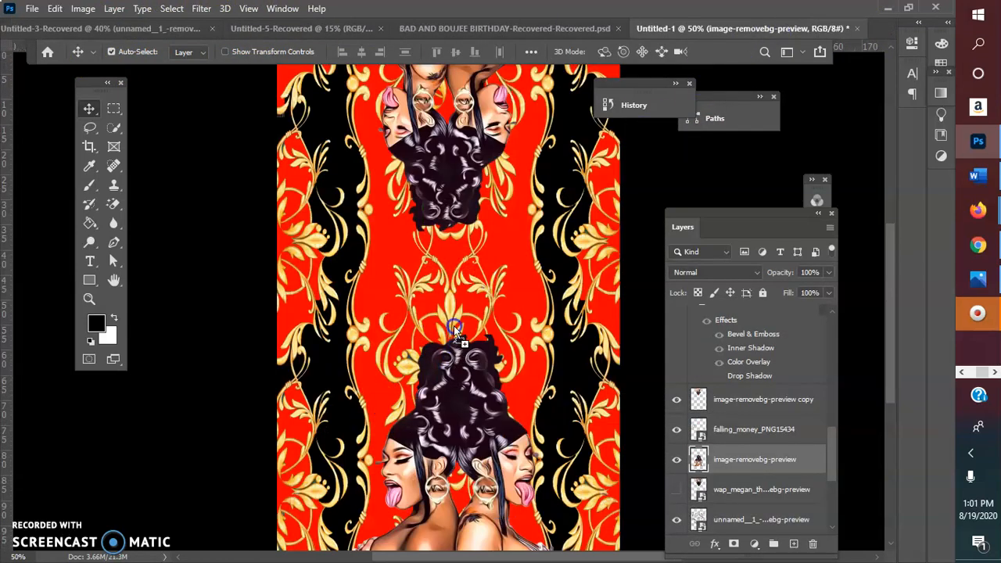
left_click_drag(455, 332, 450, 332)
Delete the two older images of the women and move the newly copied one down to the canvas's bottom edge
left_click(435, 176)
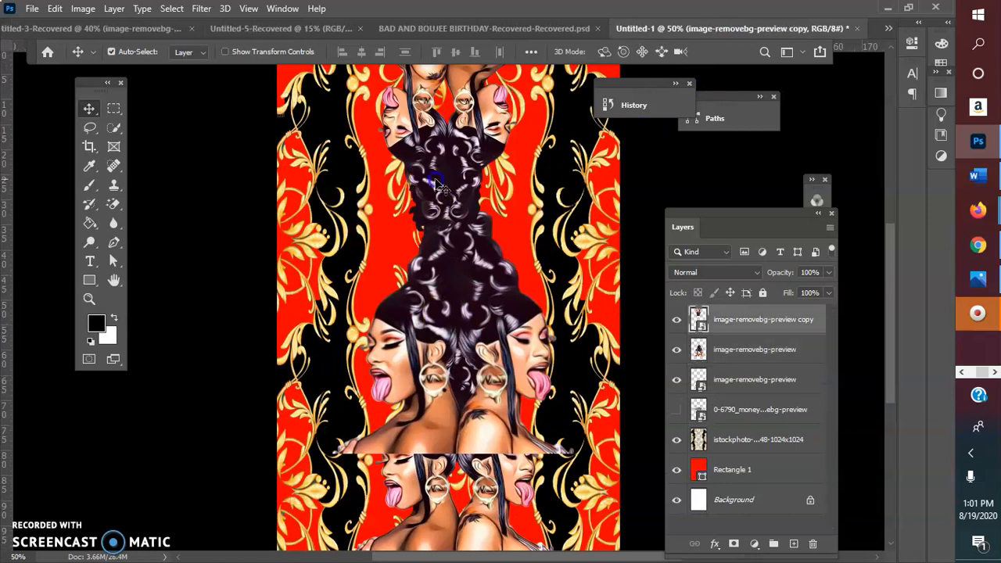
key("Delete")
left_click(421, 483)
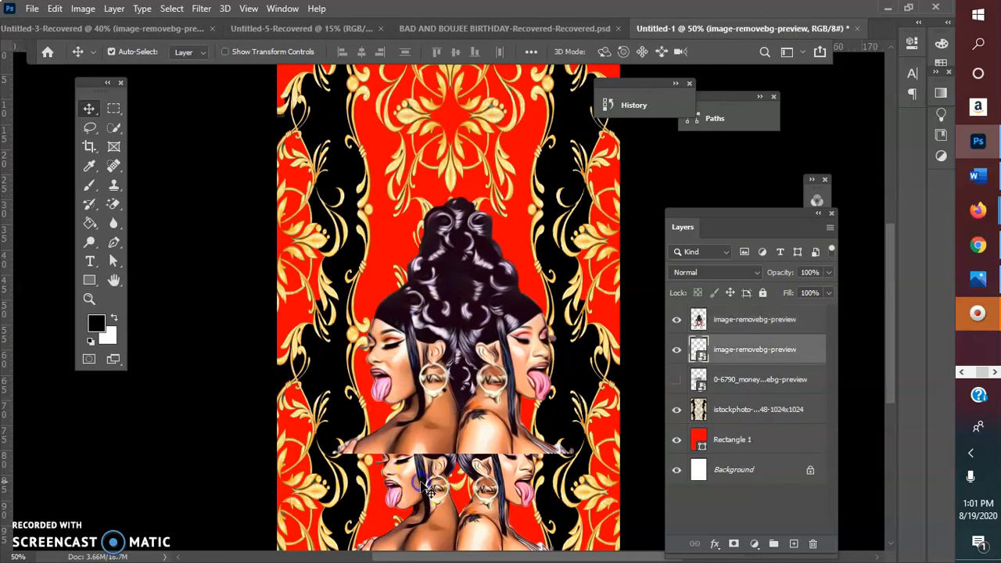
key("Delete")
left_click_drag(430, 298, 423, 399)
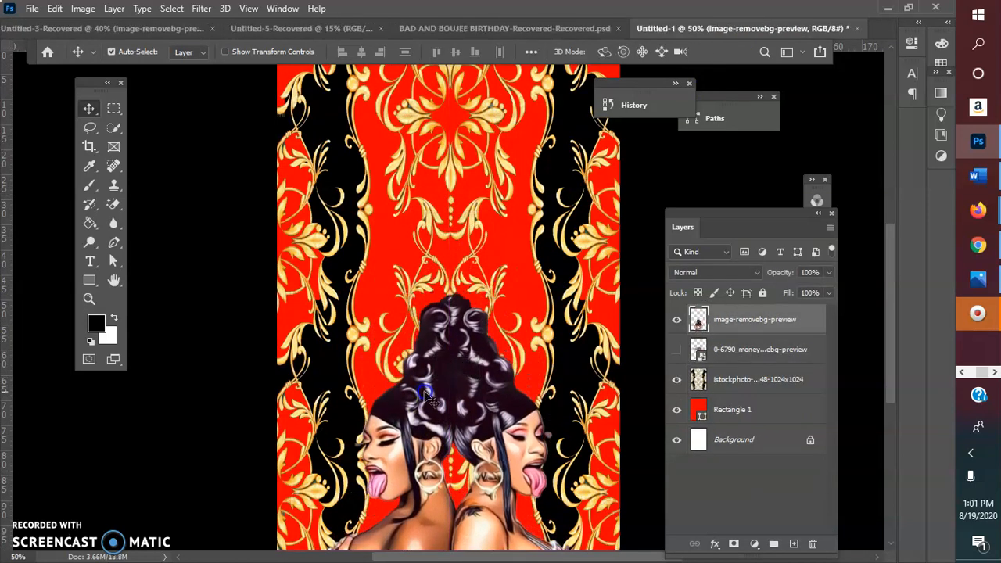
scroll(424, 397, "down", 1)
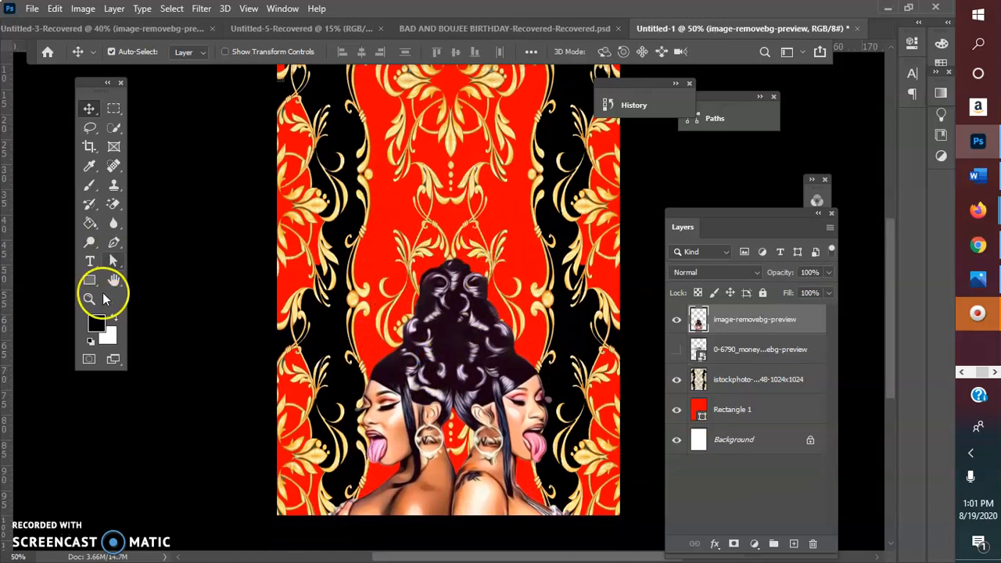
Duplicate the image-removebg-preview layer under its default copy name
right_click(762, 321)
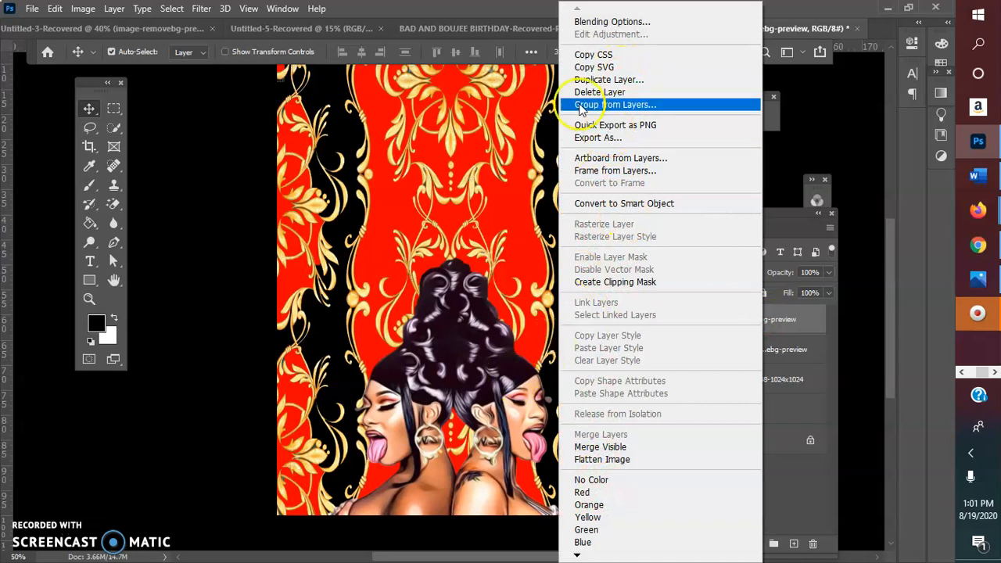
left_click(604, 79)
left_click(620, 140)
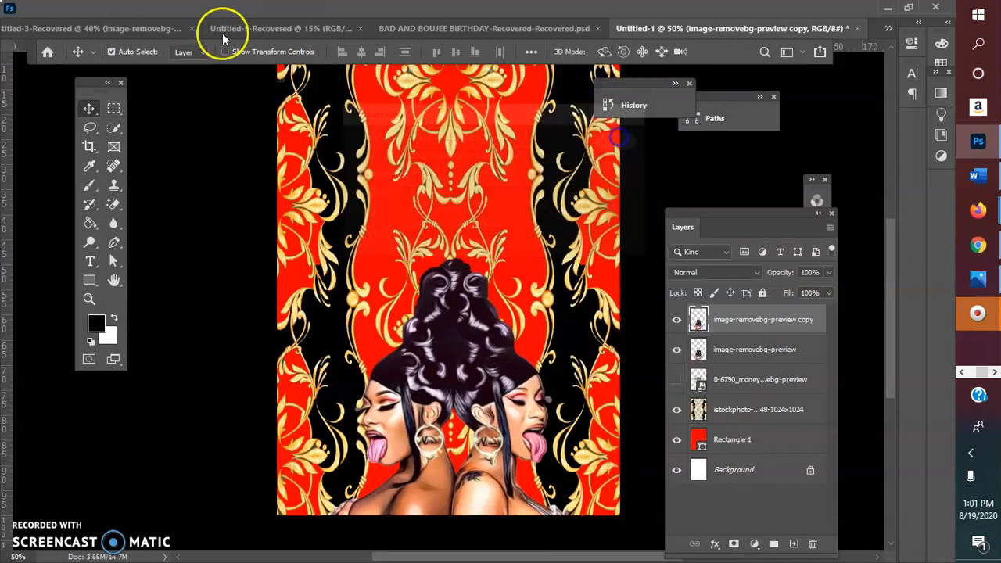
Rotate the duplicated image 180° and move it up to the canvas's top edge so the two hairdos meet in the middle
left_click(54, 9)
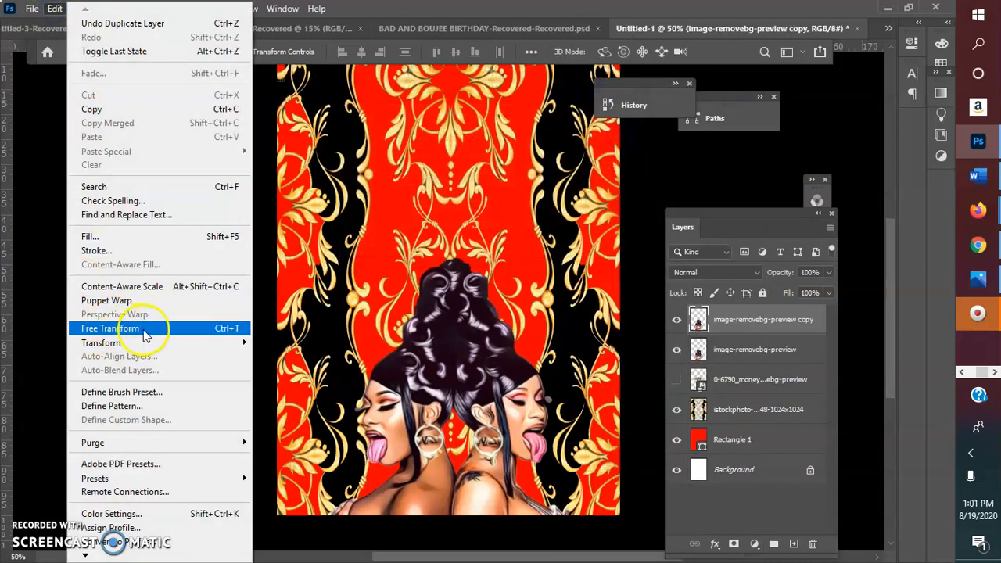
mouse_move(209, 342)
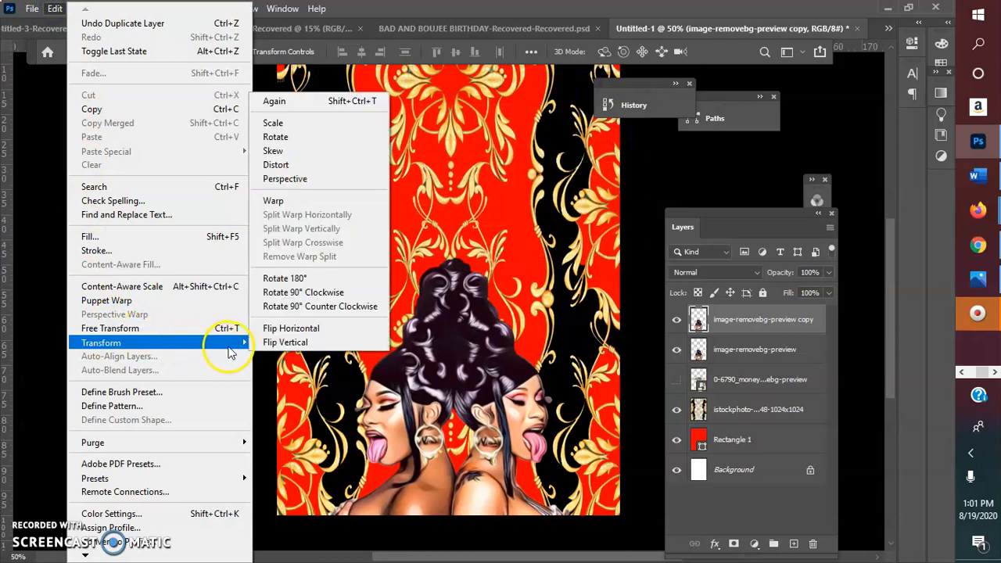
left_click(283, 279)
left_click_drag(466, 369, 476, 122)
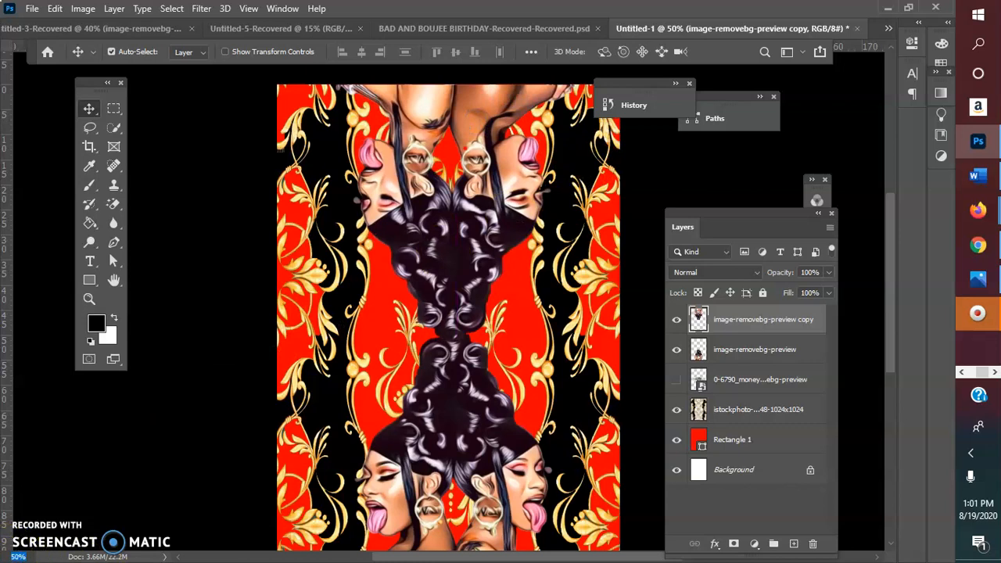
key("Return")
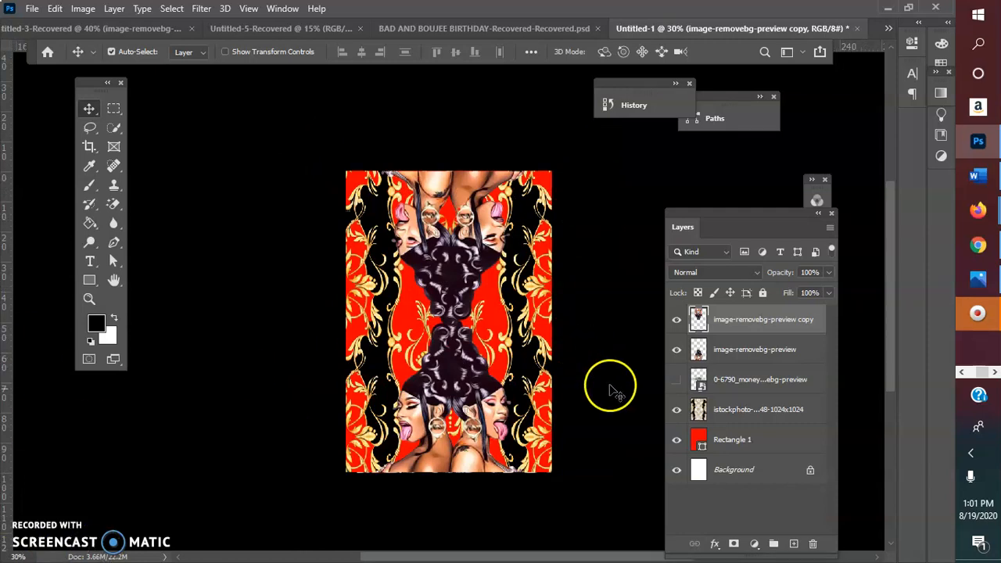
Scale both images of the women together to about 8.10 by 16.25 in, centred against the canvas's bottom edge
left_click(748, 350)
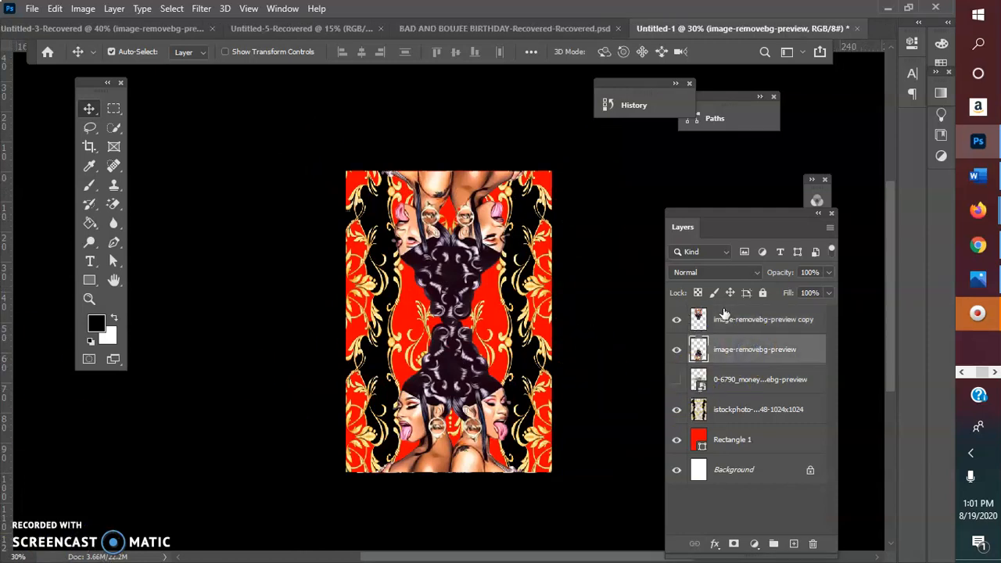
left_click(723, 317, "shift")
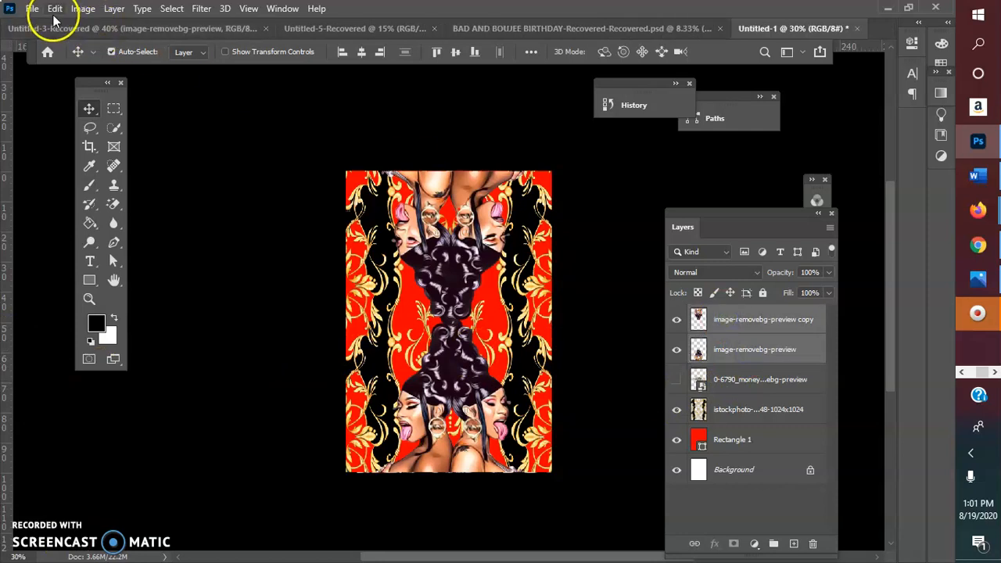
left_click(54, 8)
left_click(134, 328)
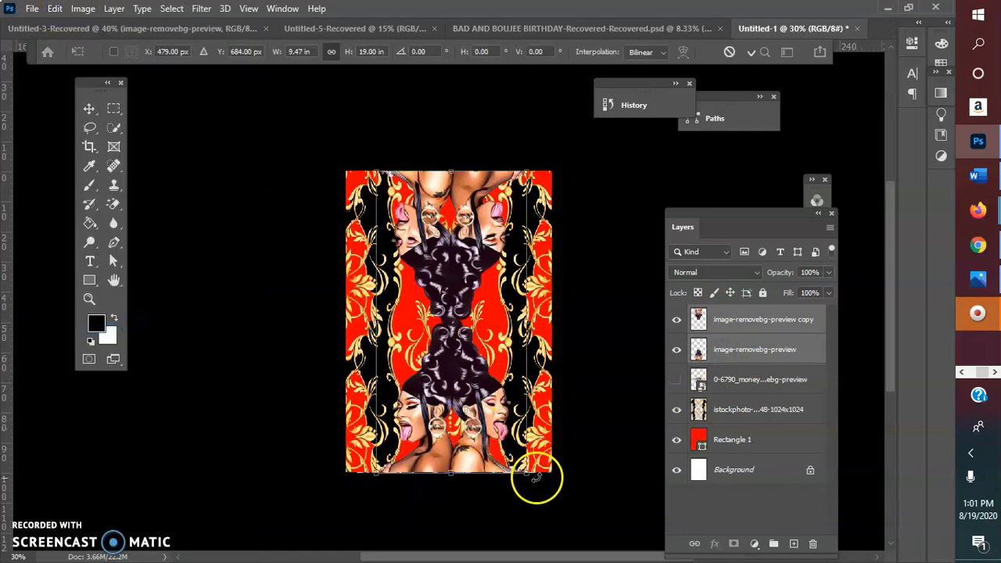
left_click_drag(529, 477, 509, 462)
left_click_drag(459, 423, 461, 442)
left_click_drag(522, 475, 515, 464)
left_click_drag(454, 435, 456, 442)
left_click_drag(516, 468, 456, 462)
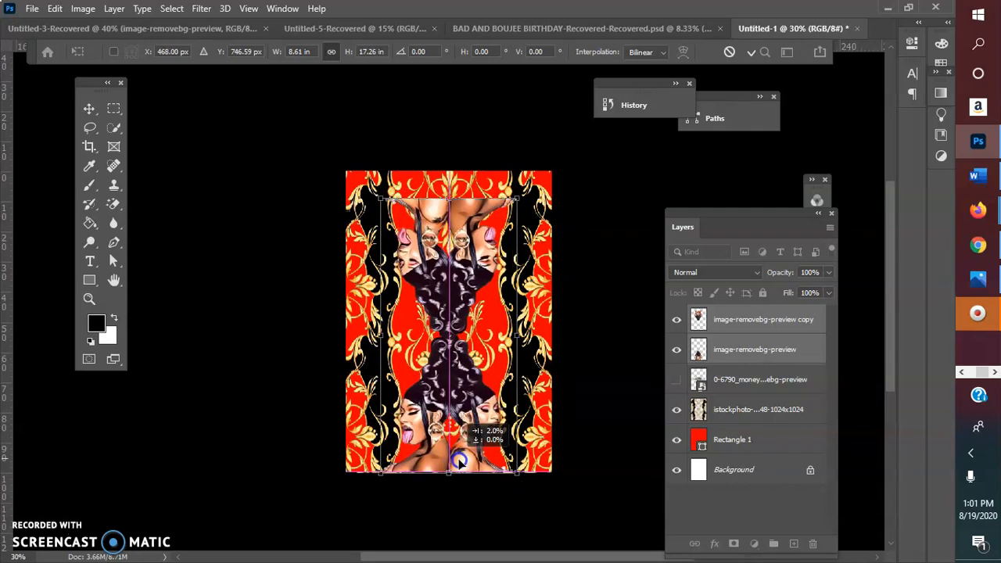
left_click_drag(513, 474, 470, 455)
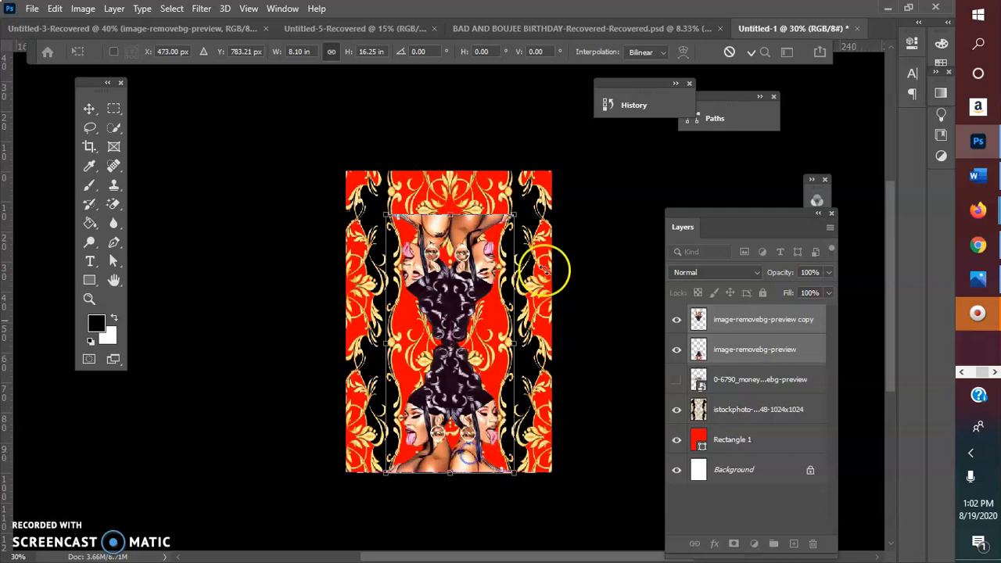
left_click(751, 52)
Shift only the upside-down copy straight up to the canvas's top edge
left_click(472, 229)
mouse_move(473, 233)
left_mouse_down()
mouse_move(471, 210)
mouse_move(472, 228)
left_mouse_up()
left_click(614, 303)
left_click(732, 321)
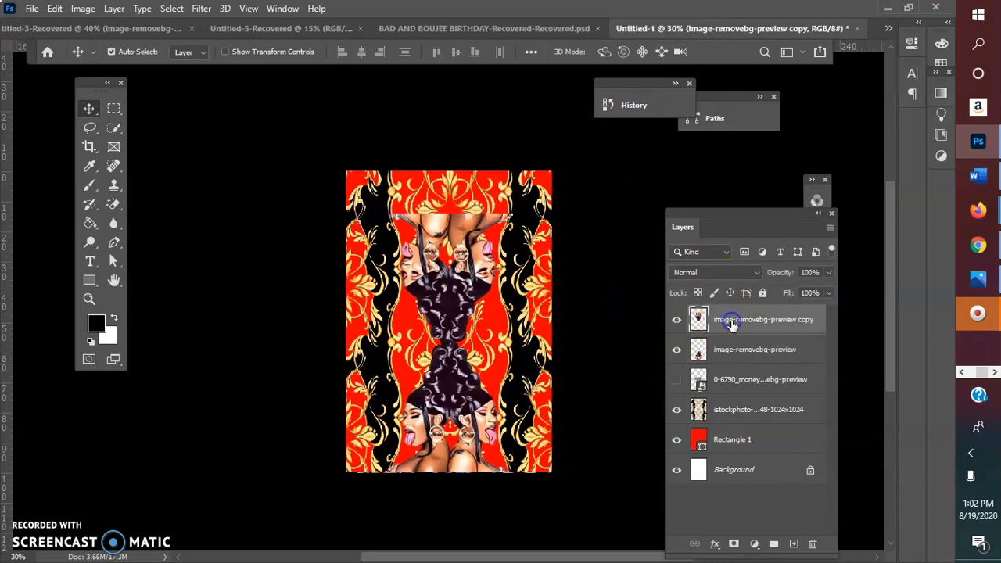
key("shift+Up")
key("shift+Up")
key("shift+Up")
key("shift+Up")
key("shift+Up")
key("shift+Up")
key("shift+Up")
key("shift+Up")
key("shift+Up")
key("shift+Up")
key("shift+Up")
key("shift+Up")
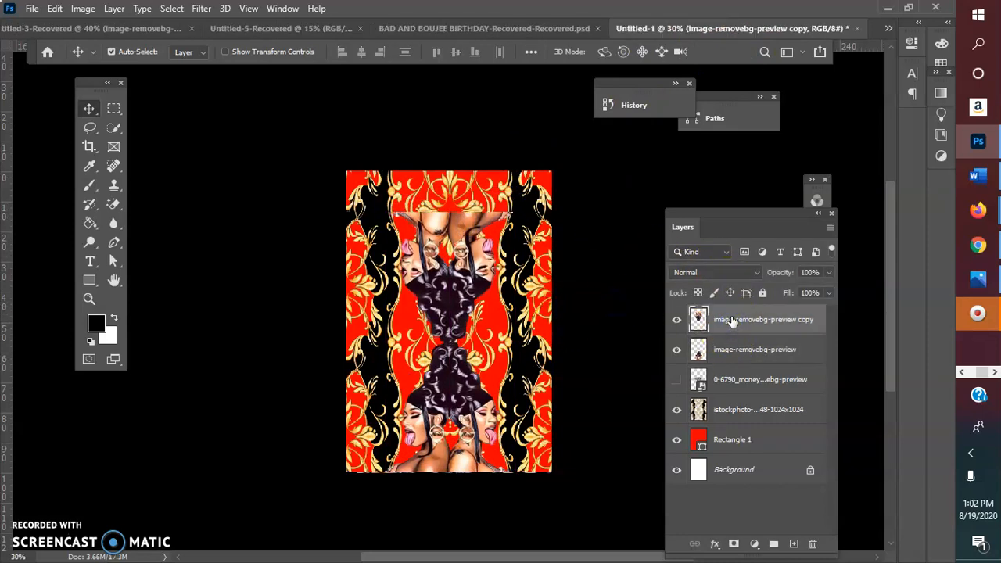
key("shift+Up")
key("shift+Up")
key("shift+Up")
key("shift+Up")
key("shift+Up")
key("shift+Up")
key("shift+Up")
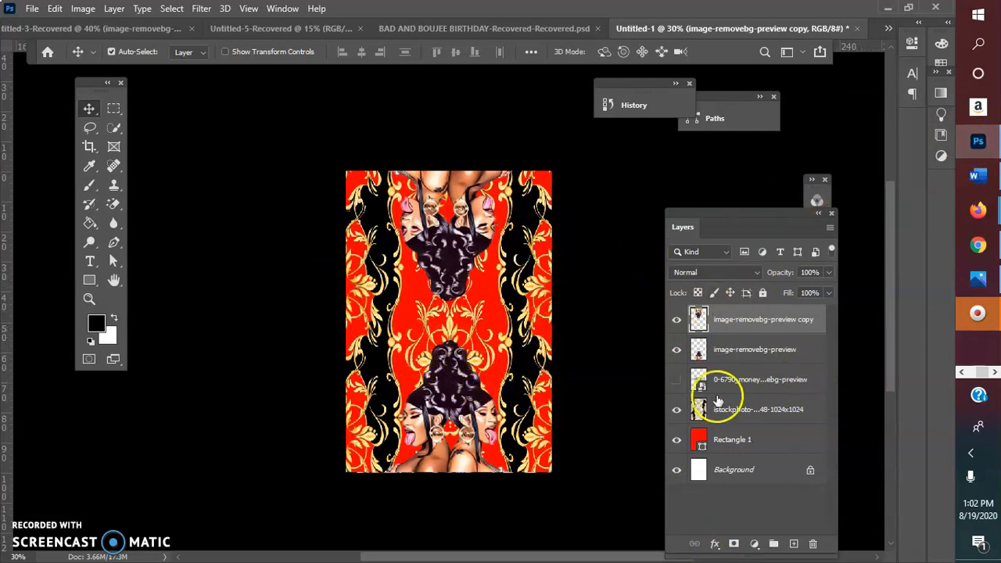
Place the Download-White-Tiger-PNG-Pic file from the Downloads folder as an embedded image
left_click(32, 9)
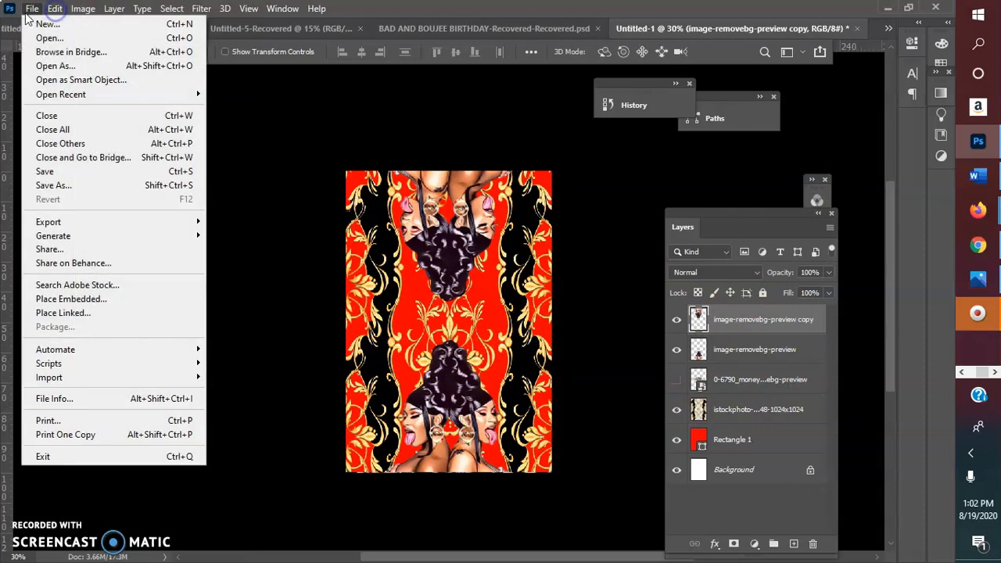
left_click(86, 298)
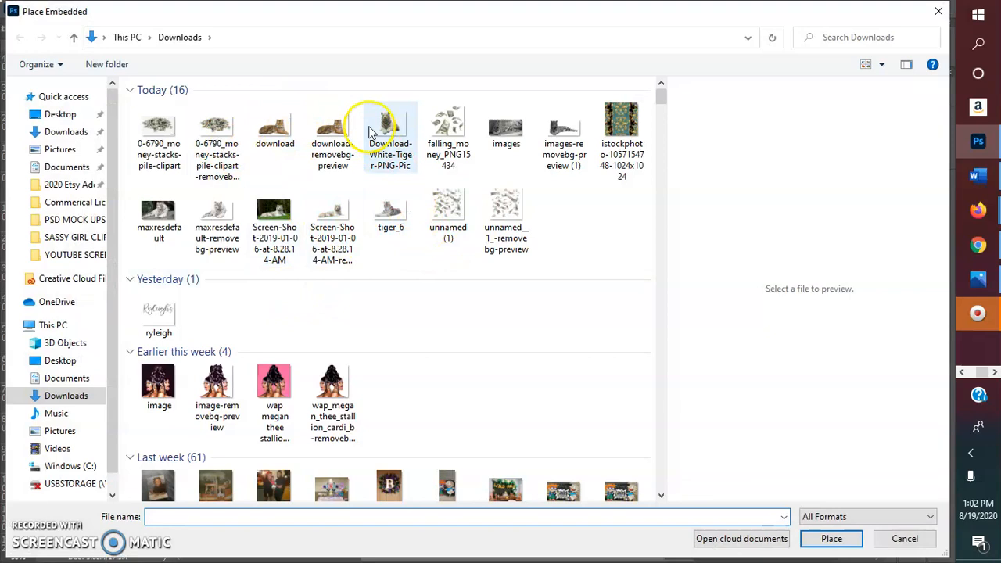
left_click(387, 131)
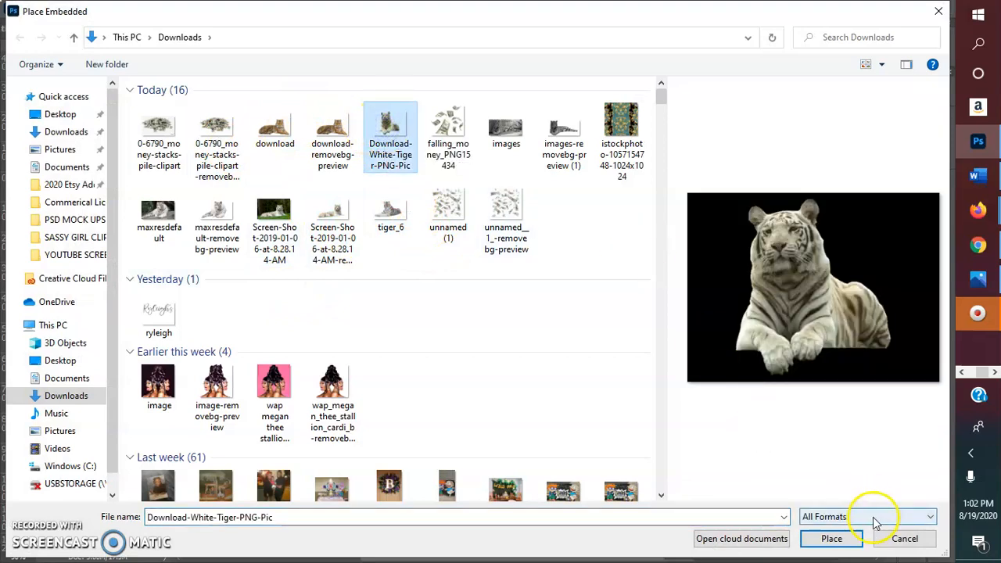
left_click(823, 538)
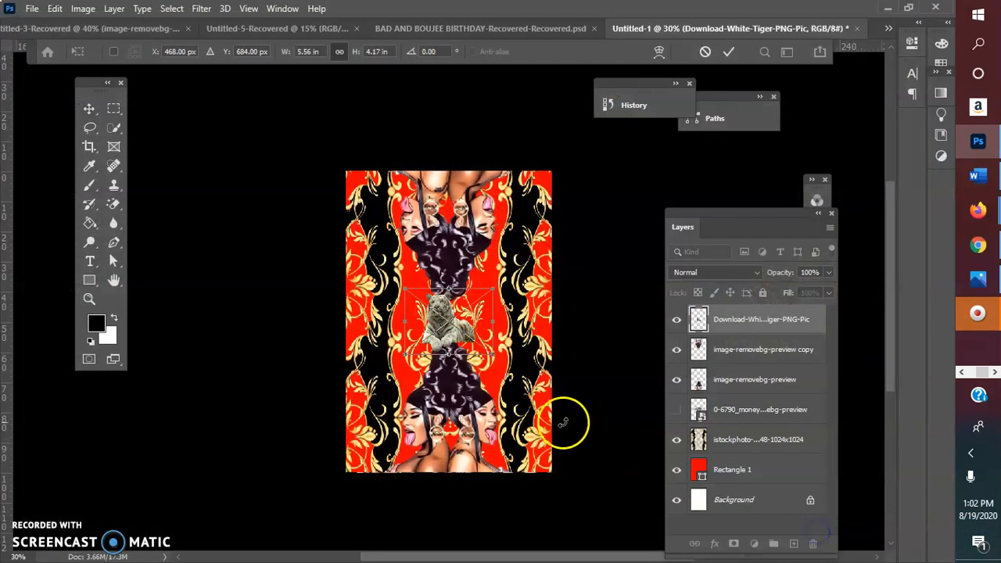
Position the white tiger in the canvas's lower-left corner, commit the placement, and duplicate its layer under the default name
left_click_drag(448, 313, 372, 457)
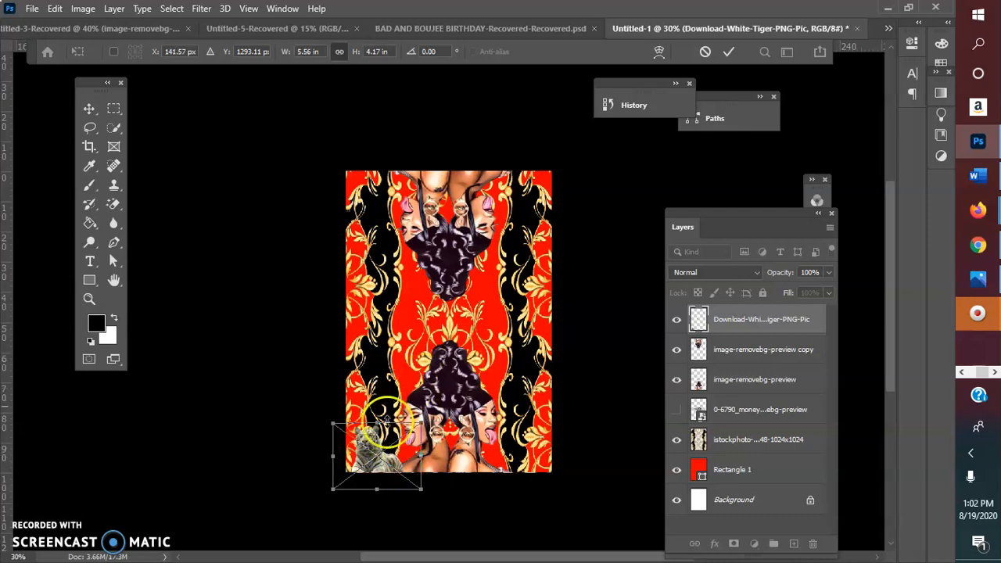
left_click(734, 52)
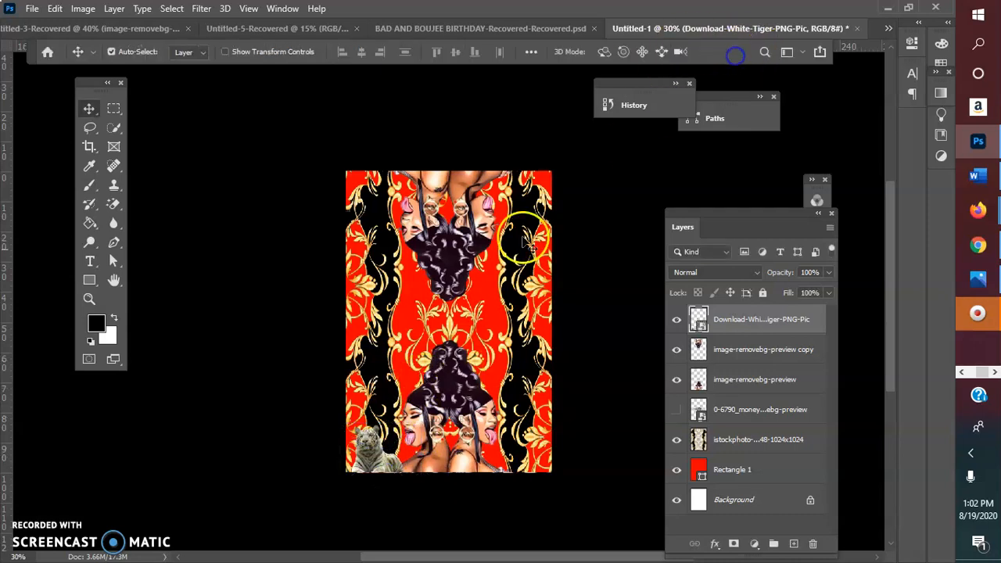
right_click(372, 442)
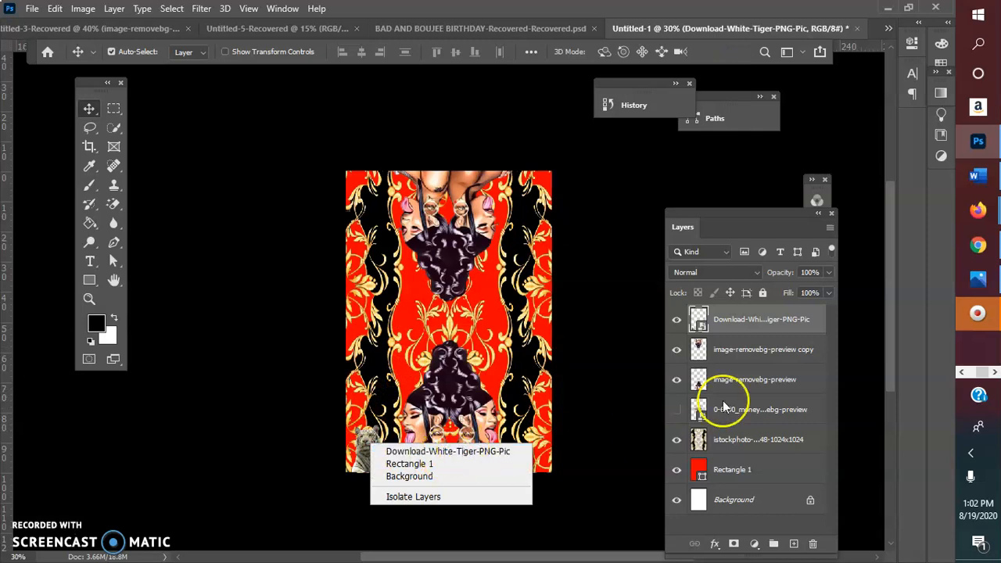
left_click(741, 321)
right_click(741, 320)
left_click(788, 47)
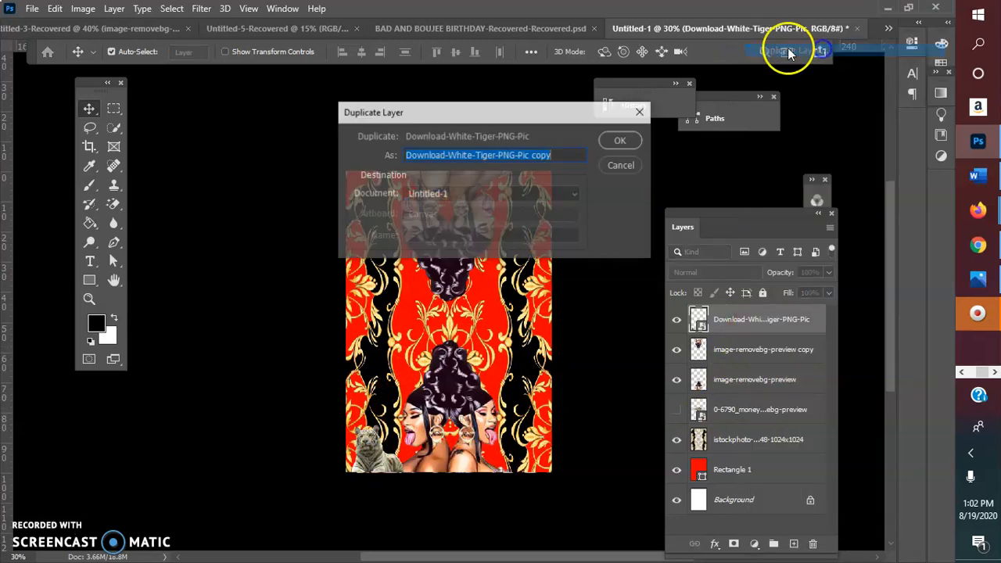
left_click(619, 140)
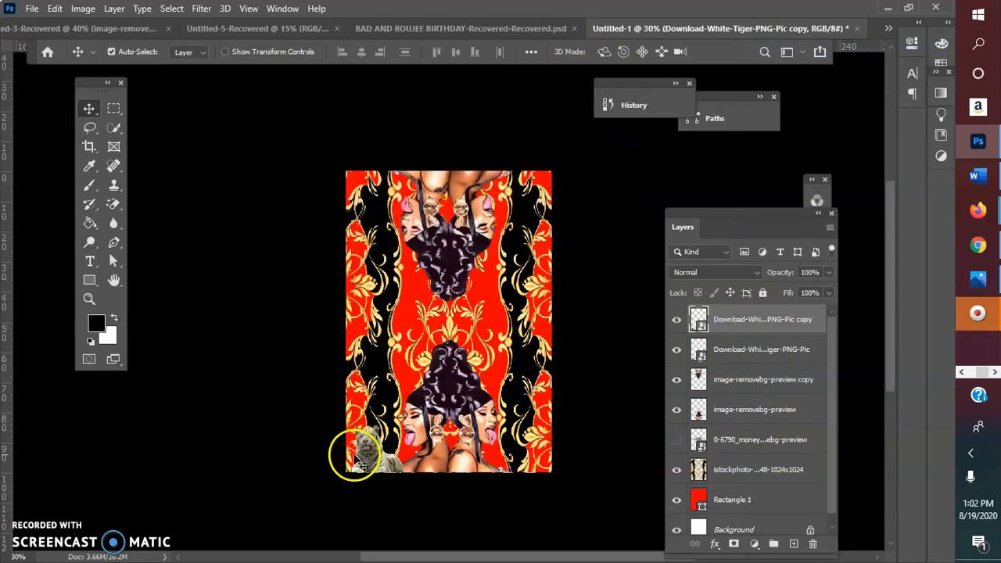
Rotate the duplicated white tiger 180° and move it into the canvas's upper-right corner
left_click(53, 9)
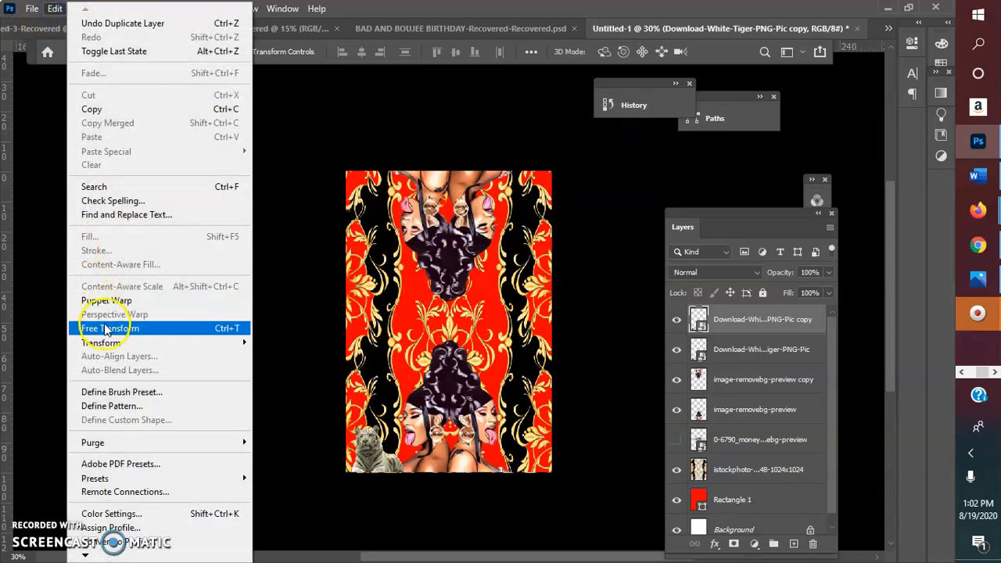
mouse_move(176, 345)
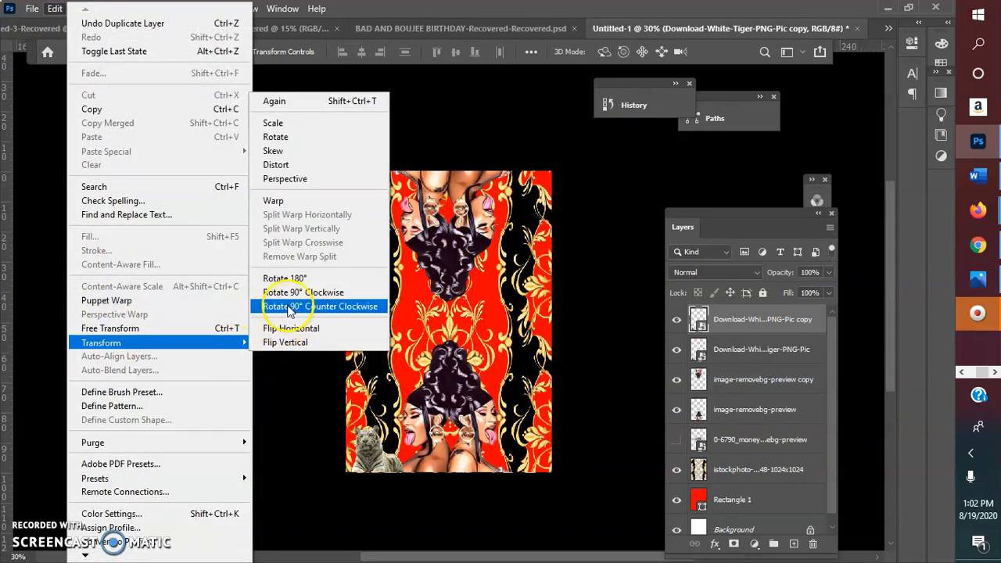
left_click(296, 280)
left_click_drag(366, 452, 532, 182)
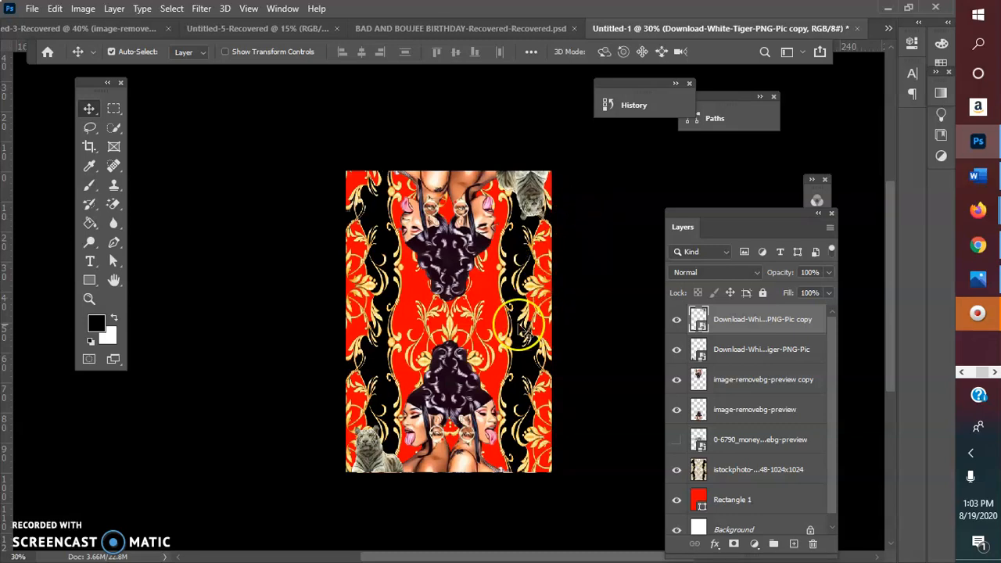
Place the orange tiger file download-removebg-preview from the Downloads folder as an embedded image
left_click(32, 11)
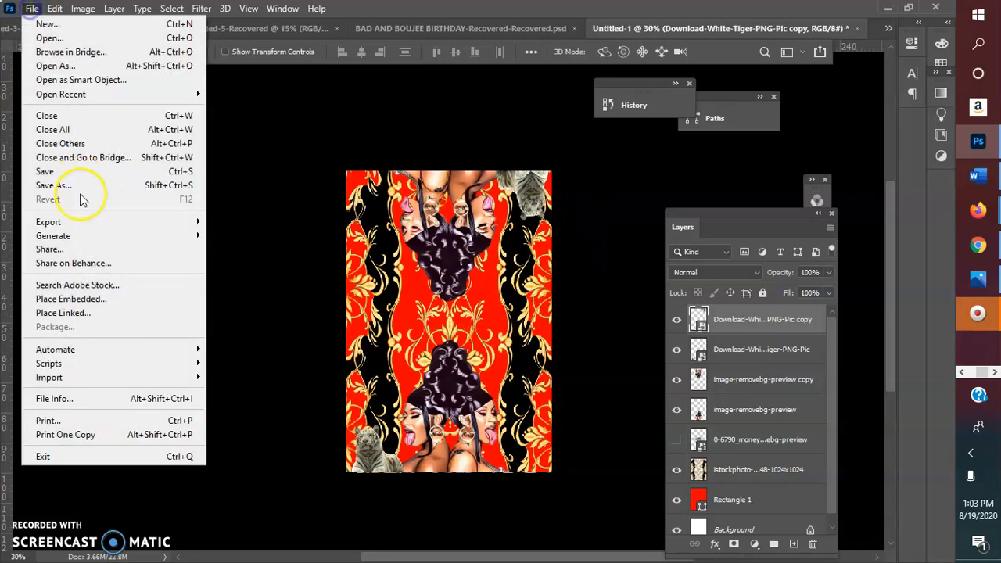
left_click(102, 295)
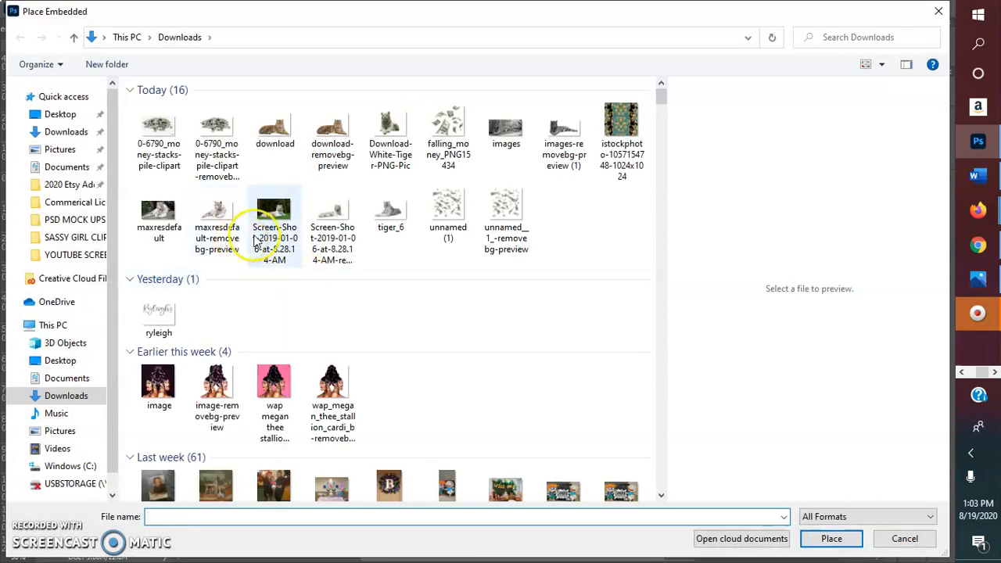
left_click(276, 129)
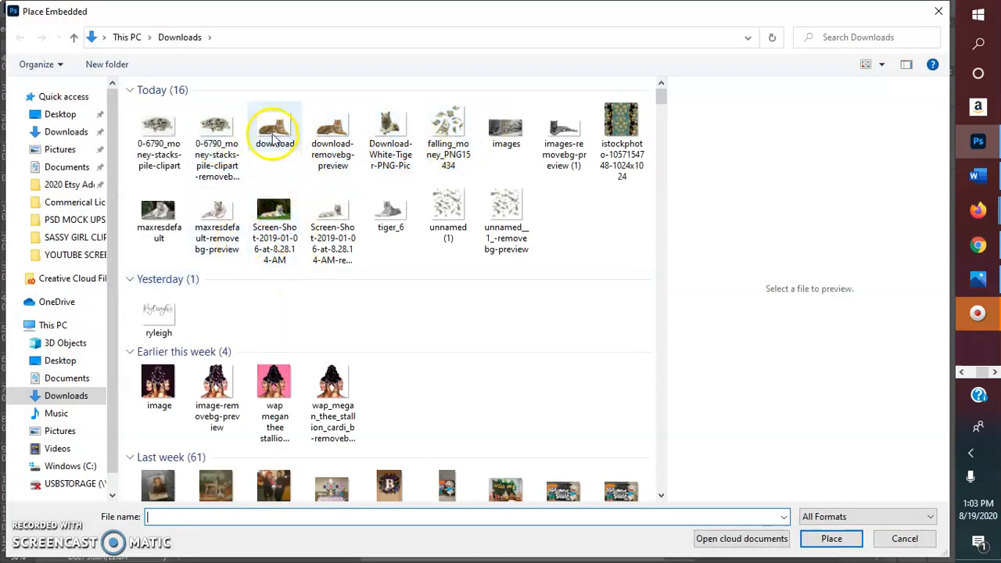
left_click(332, 131)
left_click(831, 538)
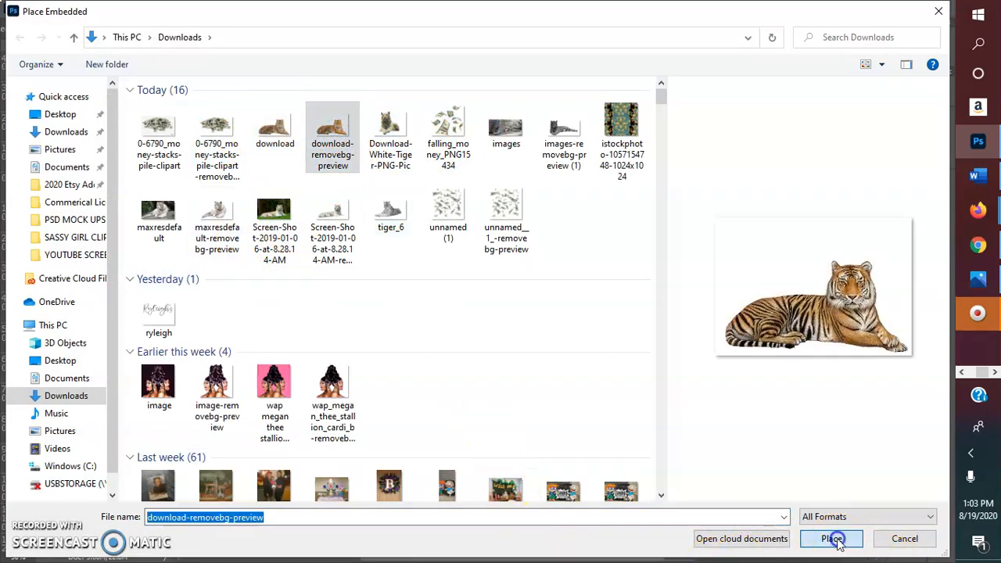
Move the orange tiger into the canvas's lower-right corner and commit the placement
left_click_drag(429, 338, 510, 404)
mouse_move(542, 469)
left_mouse_down()
mouse_move(553, 482)
mouse_move(538, 456)
left_mouse_up()
left_click(599, 449)
left_click(728, 52)
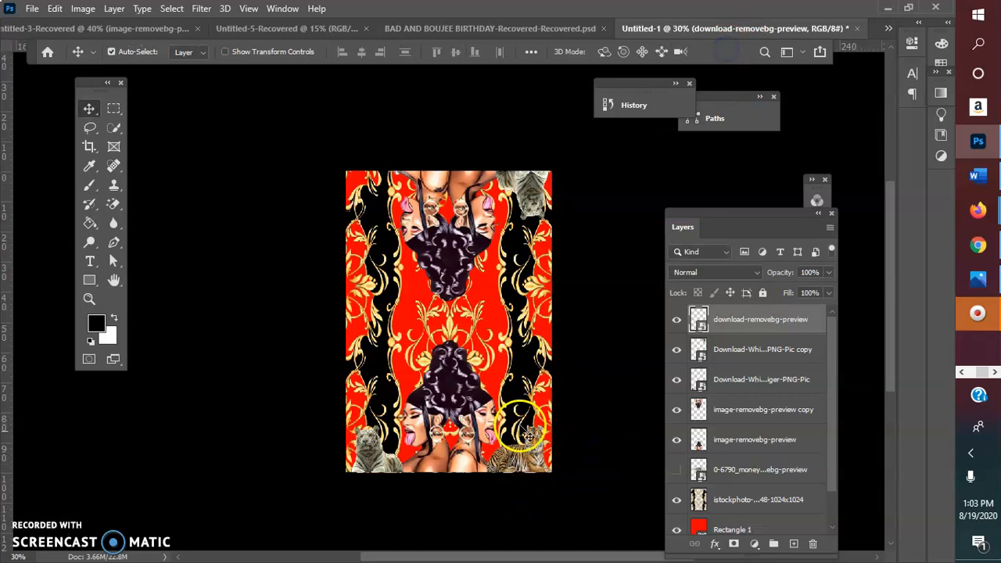
Duplicate the orange tiger's download-removebg-preview layer within Untitled-1 under the default copy name
right_click(529, 462)
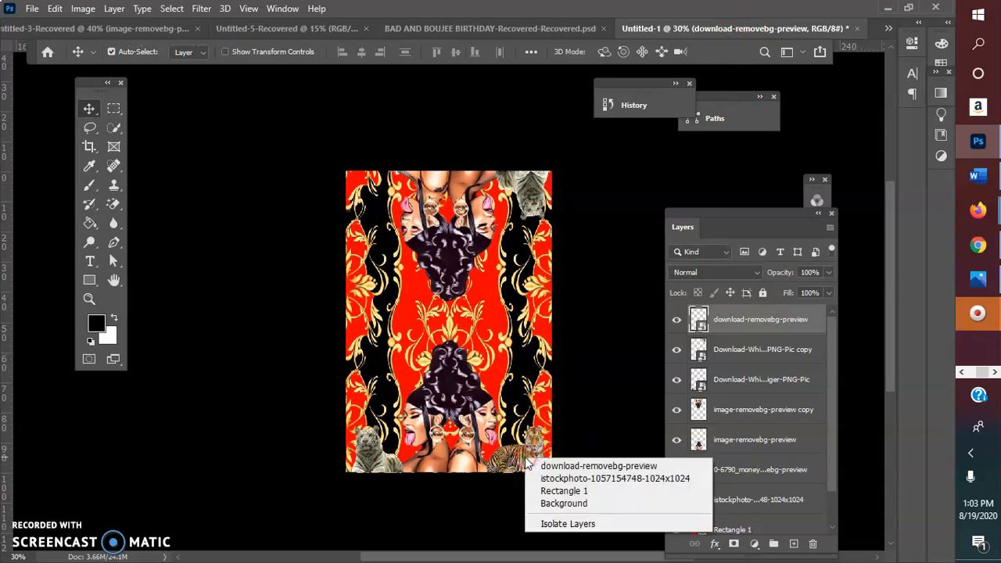
left_click(565, 467)
right_click(749, 325)
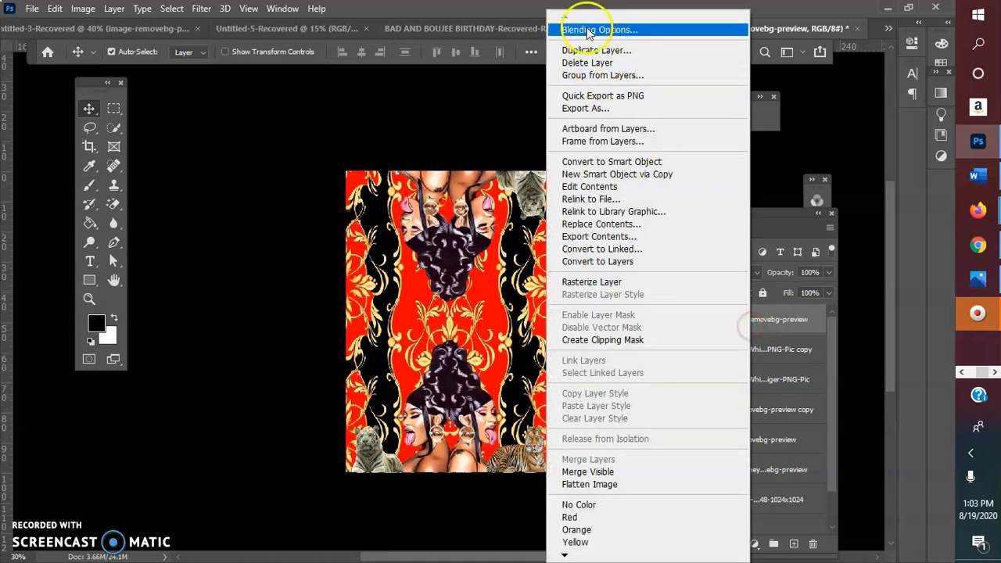
left_click(594, 50)
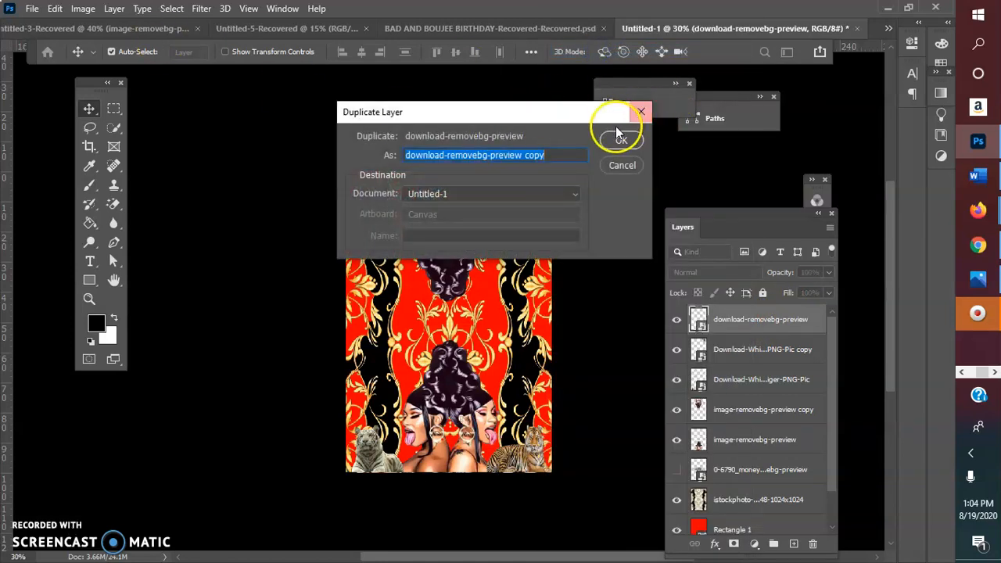
left_click(620, 136)
Rotate the duplicated orange tiger 180° and move it into the canvas's upper-left corner
left_click(54, 8)
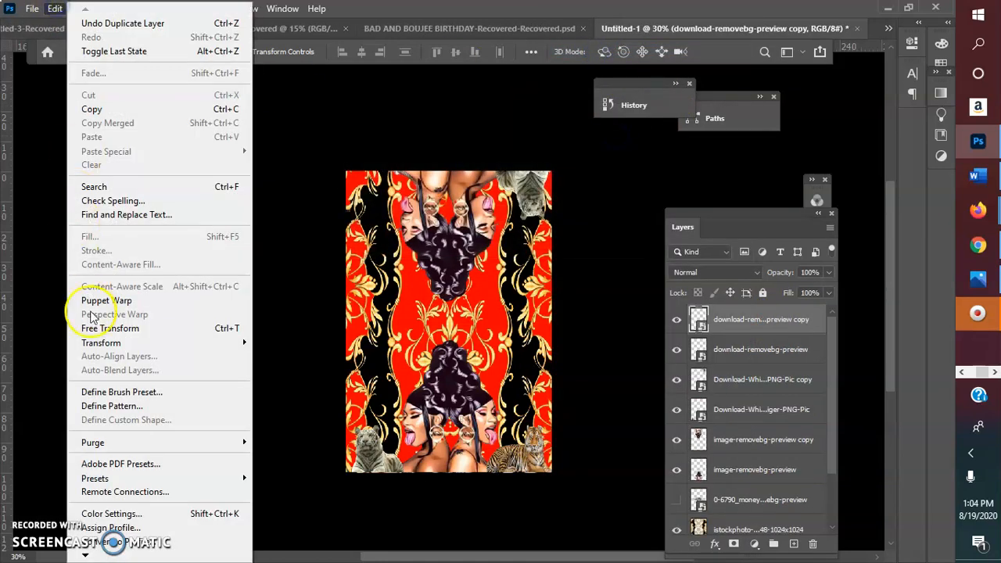
mouse_move(117, 342)
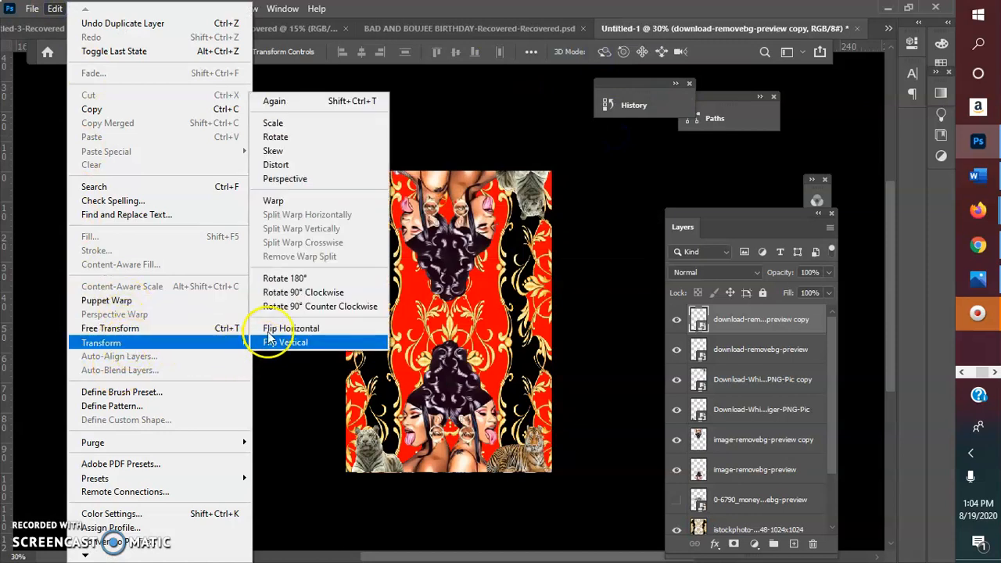
left_click(280, 278)
left_click_drag(375, 255, 388, 191)
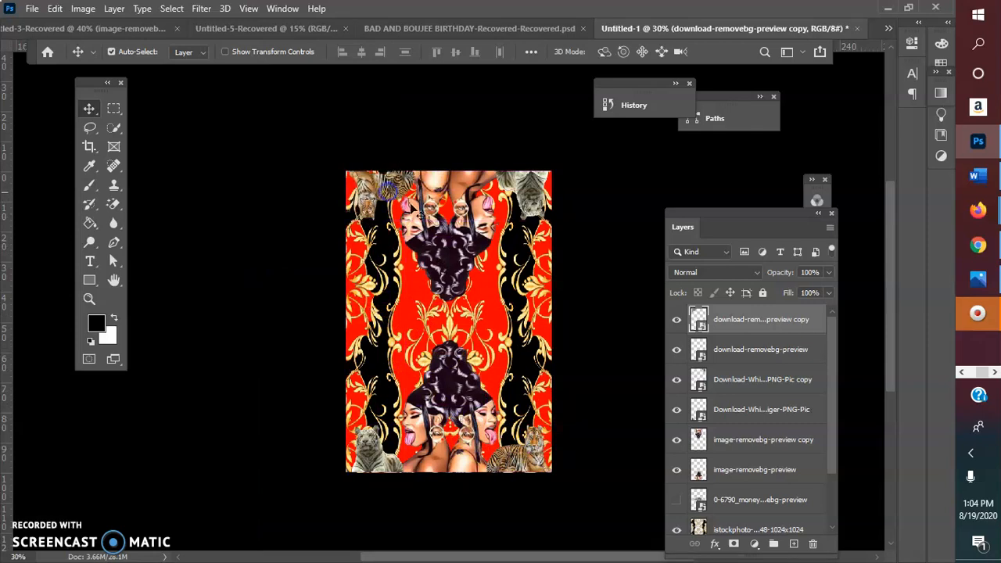
Apply a hot pink Color Overlay to the Rectangle 1 layer behind the baroque pattern
left_click(461, 269)
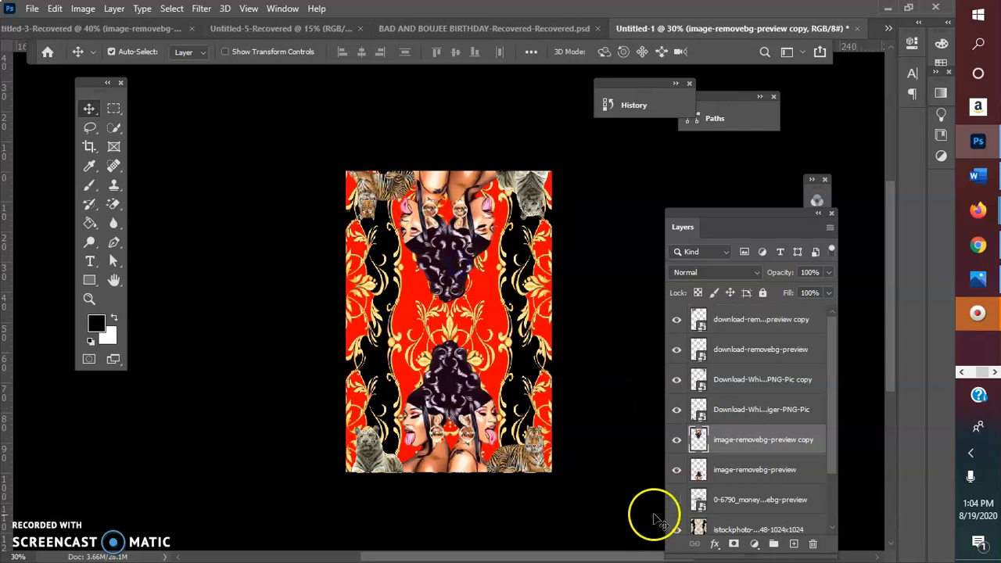
left_click(609, 406)
scroll(747, 522, "down", 2)
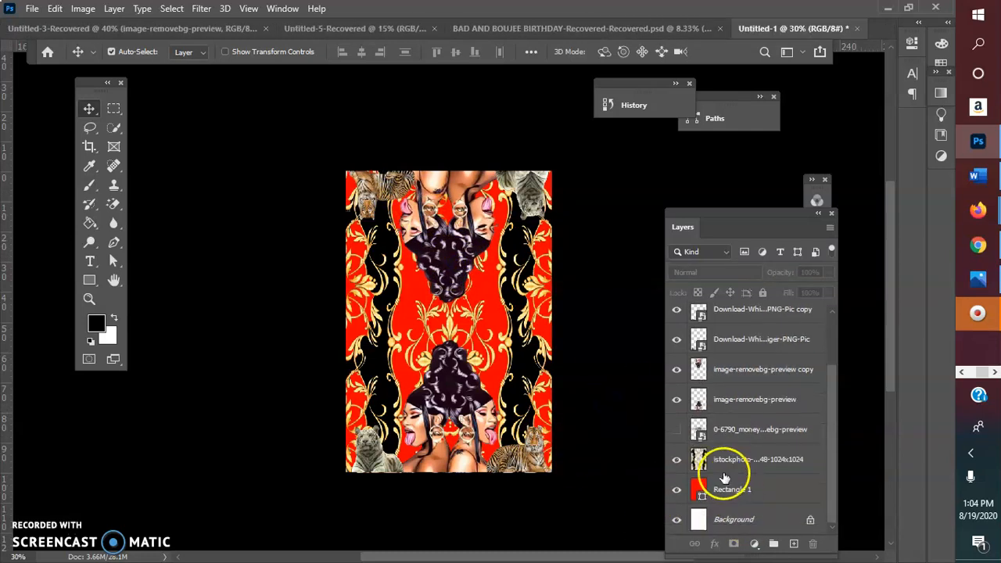
left_click(700, 491)
left_click(714, 543)
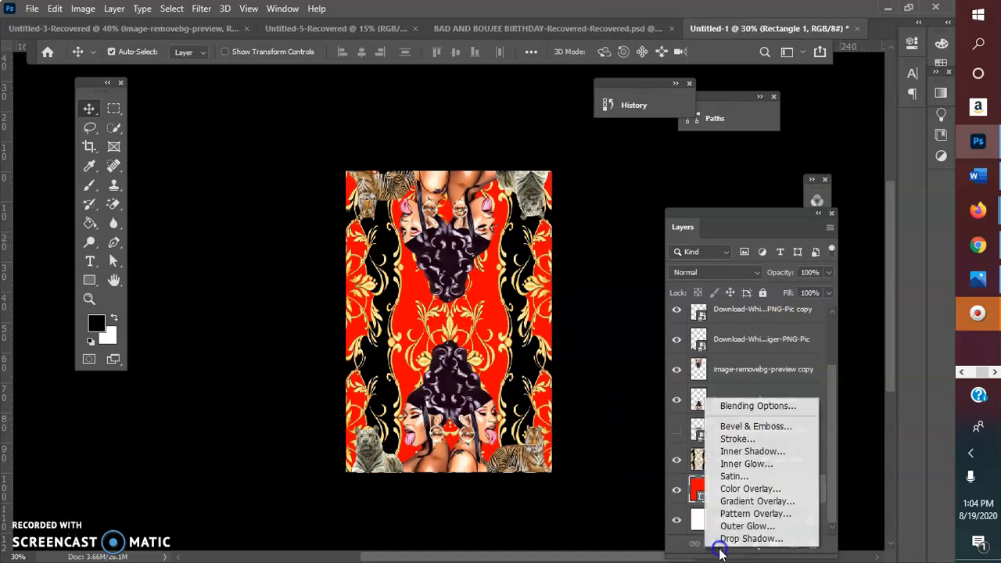
left_click(733, 491)
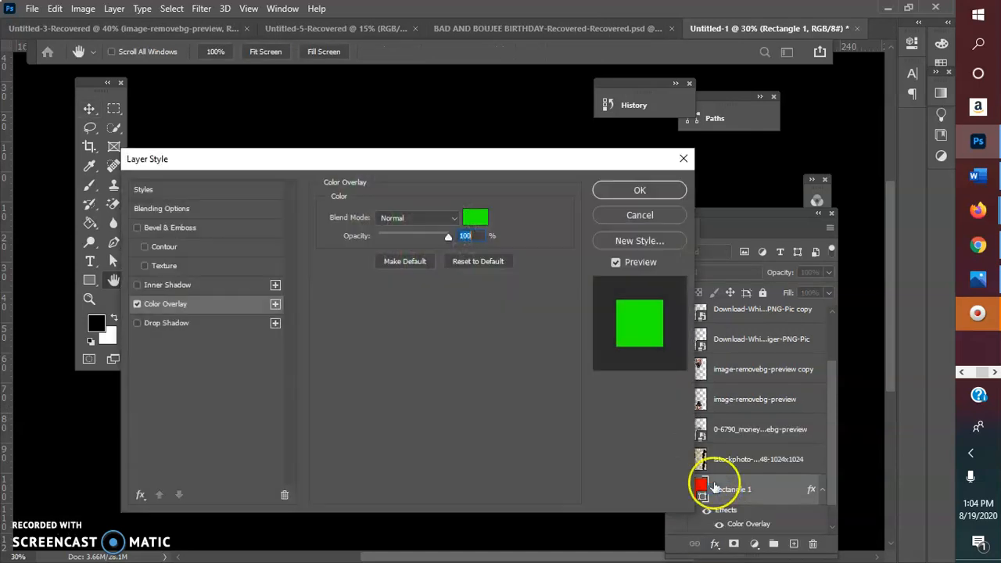
left_click(474, 218)
left_click(470, 330)
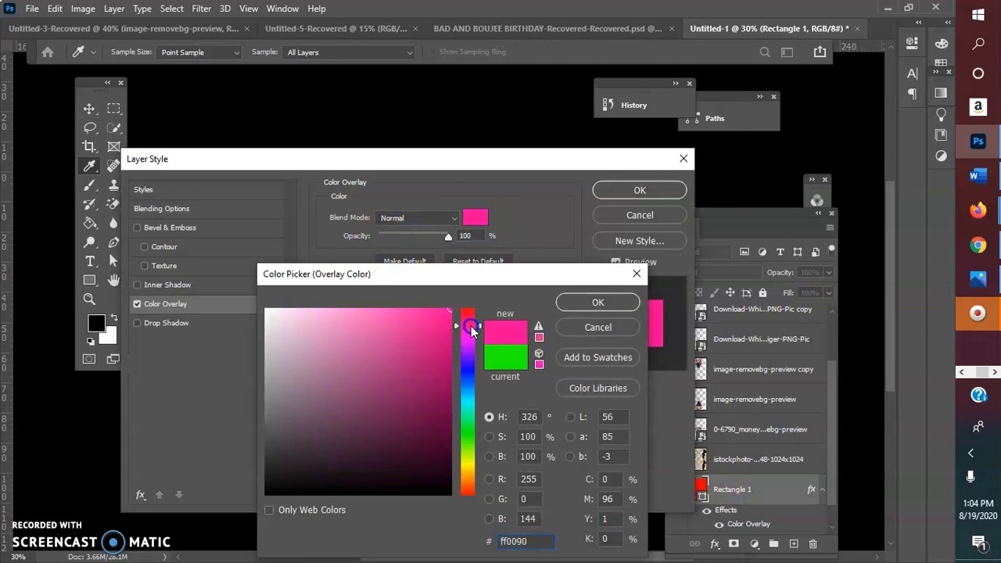
left_click_drag(469, 325, 470, 323)
left_click(589, 305)
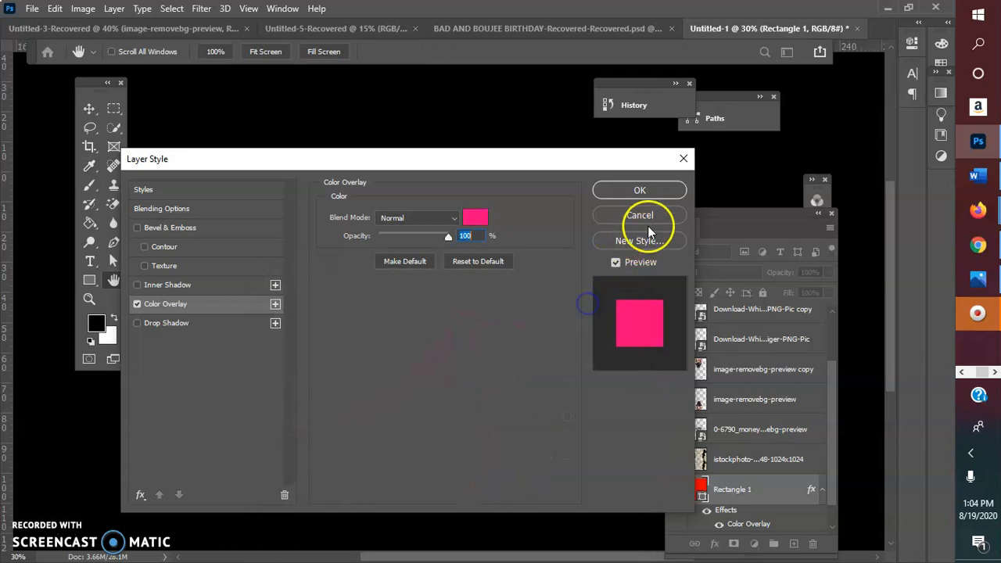
left_click(646, 190)
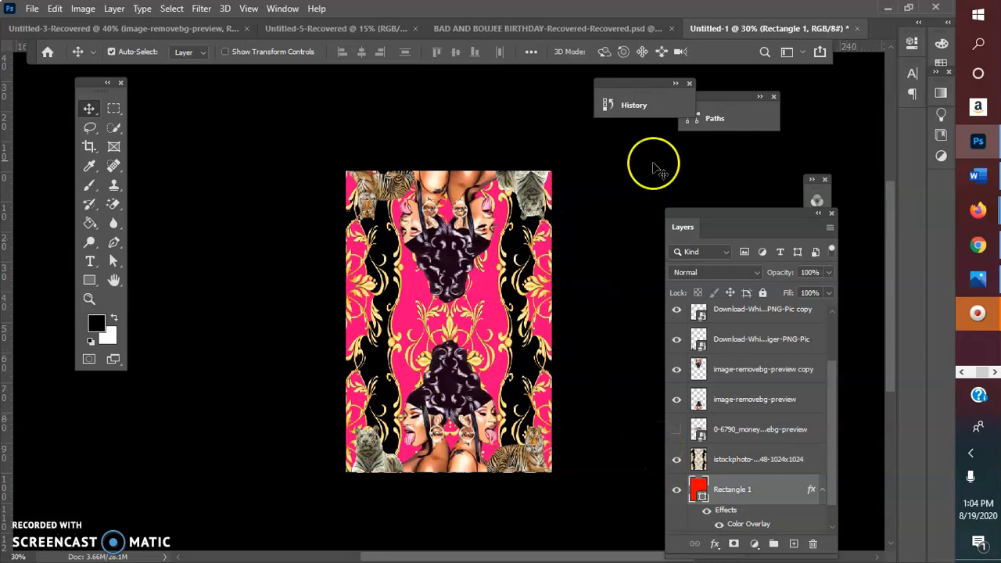
Shift the upside-down women slightly up, and align both women images with the pattern and rectangle on their horizontal centres
left_click(490, 184)
left_click_drag(493, 185, 487, 180)
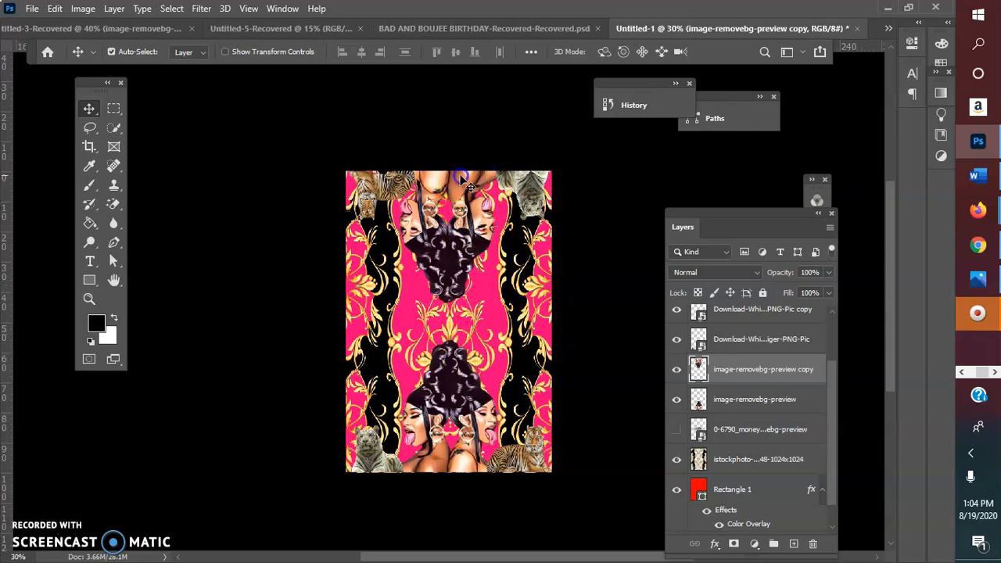
left_click_drag(467, 183, 463, 254)
left_click_drag(446, 139, 446, 513)
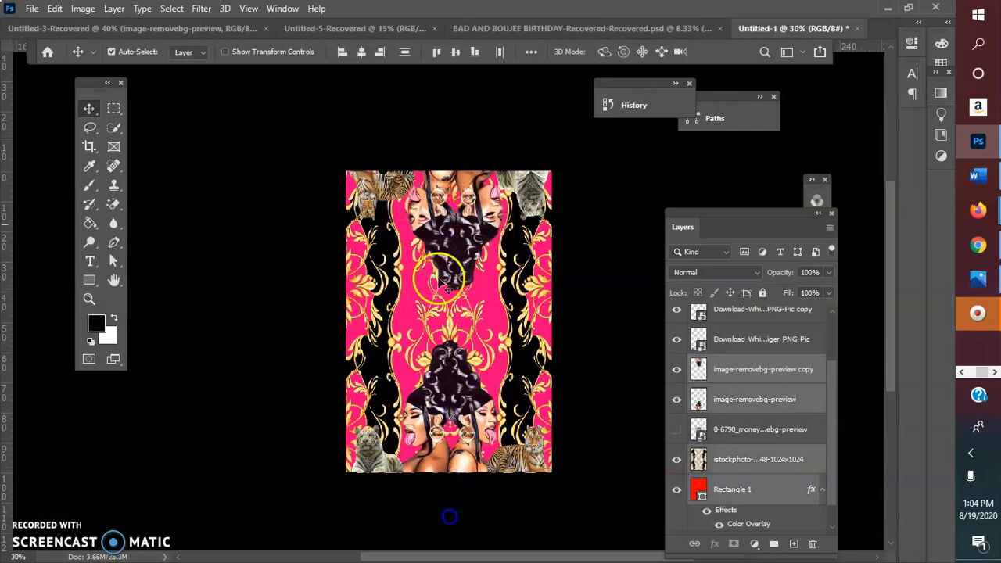
left_click(364, 57)
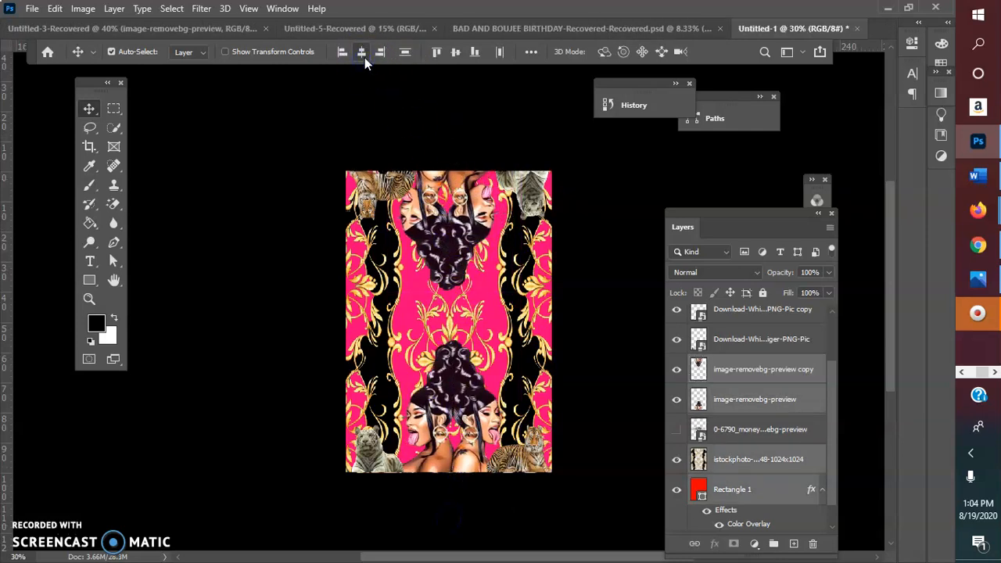
Delete all four tiger layers, white and orange, from the corners of the canvas
left_click(367, 200)
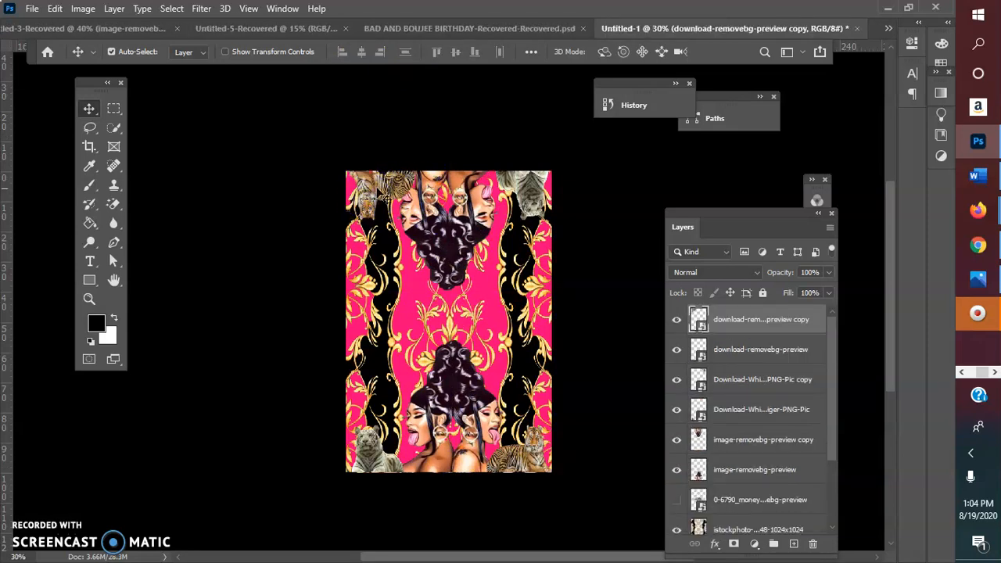
key("Delete")
left_click(531, 195)
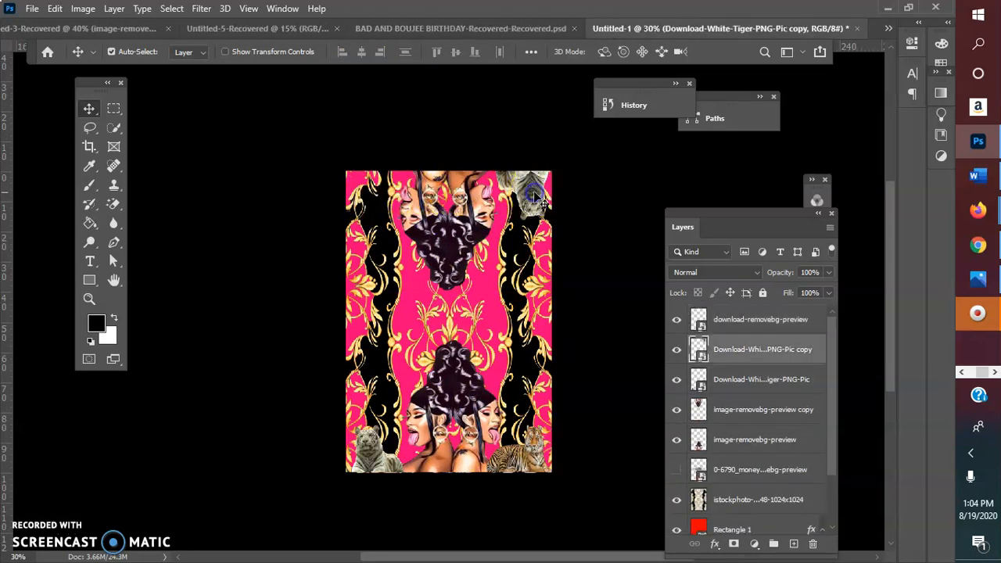
key("Delete")
key("Delete")
left_click(492, 459)
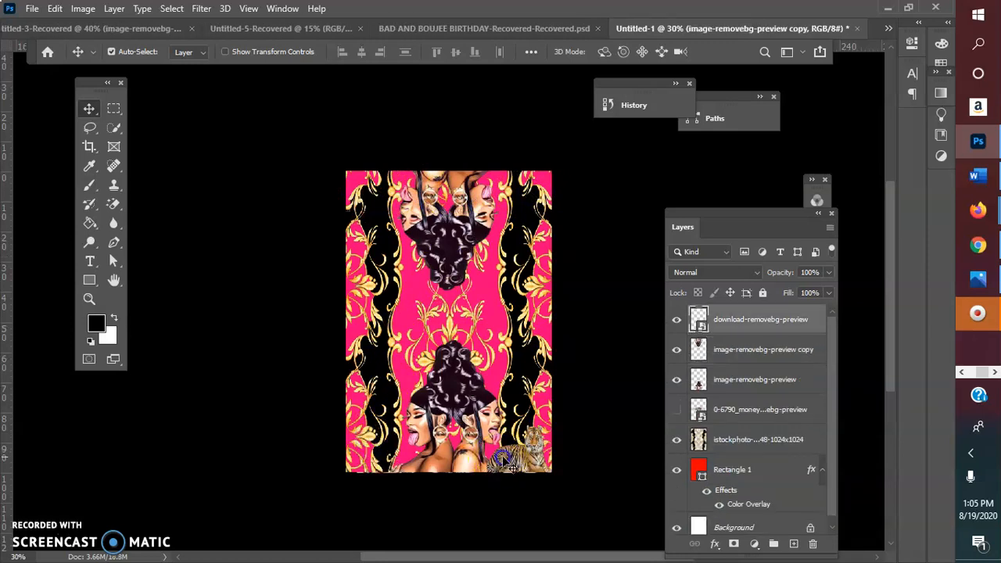
key("Delete")
left_click(452, 383)
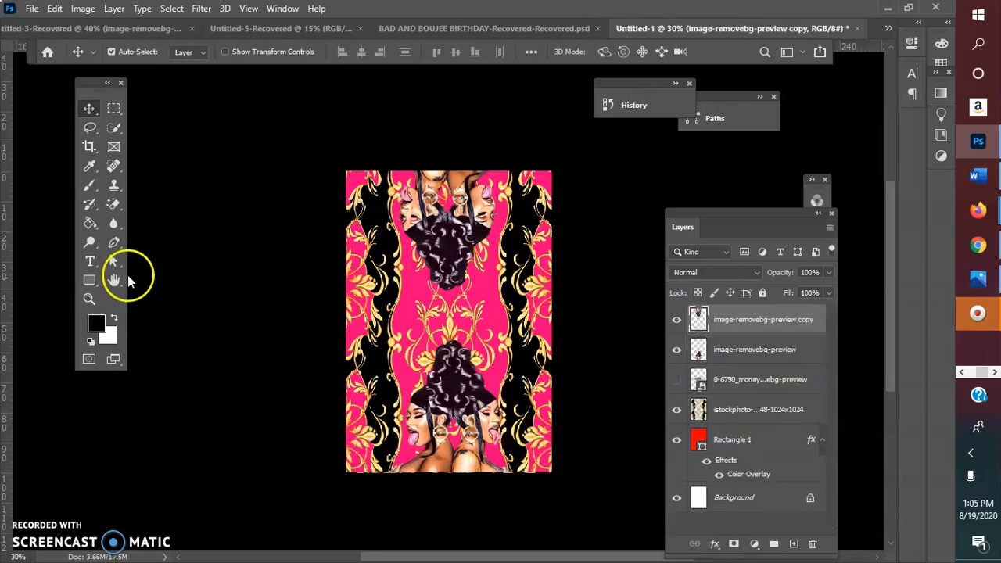
left_click(53, 8)
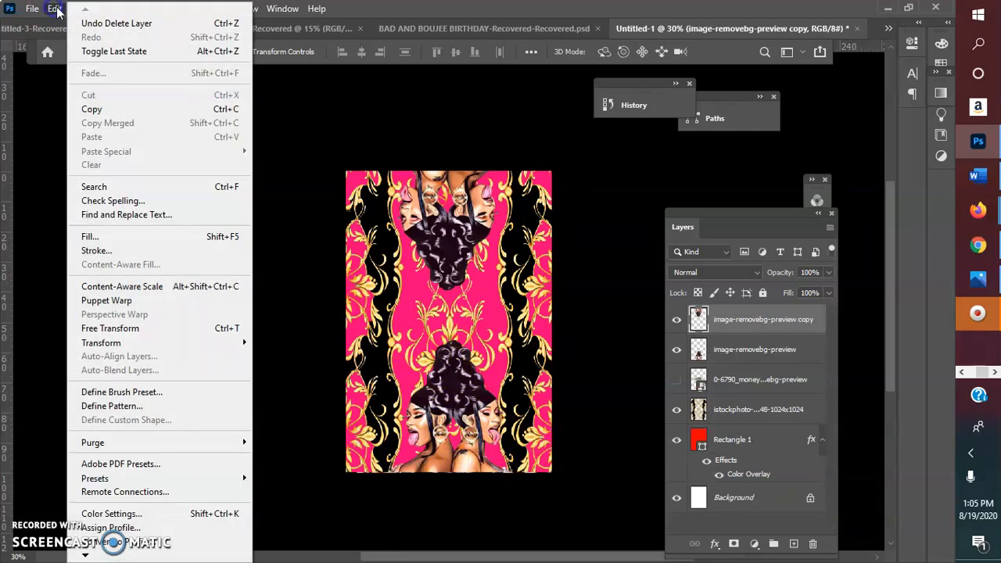
left_click(251, 92)
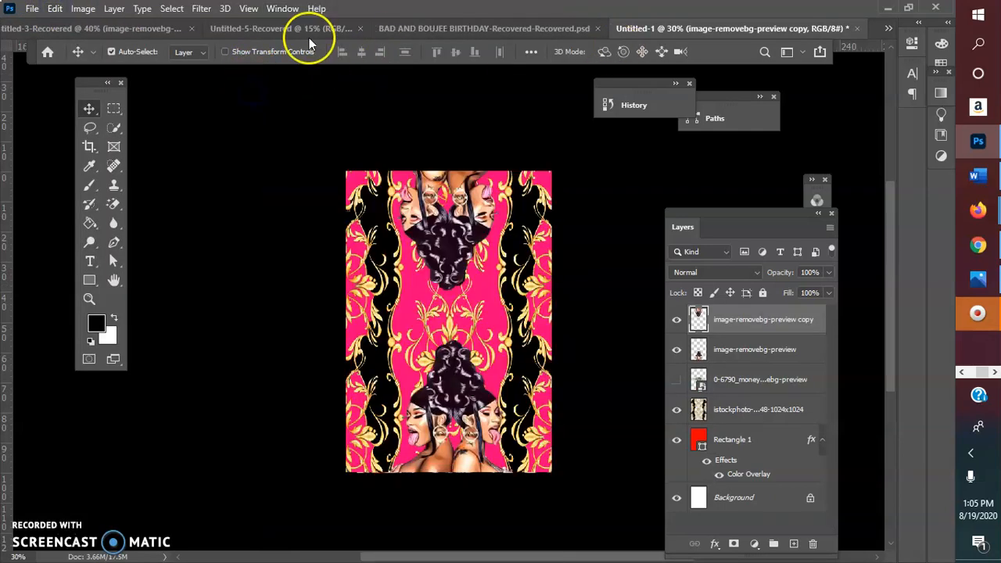
Show the hidden baroque pattern layer in the Untitled-3-Recovered document to compare the designs, and return to the Untitled-1 document
left_click(88, 28)
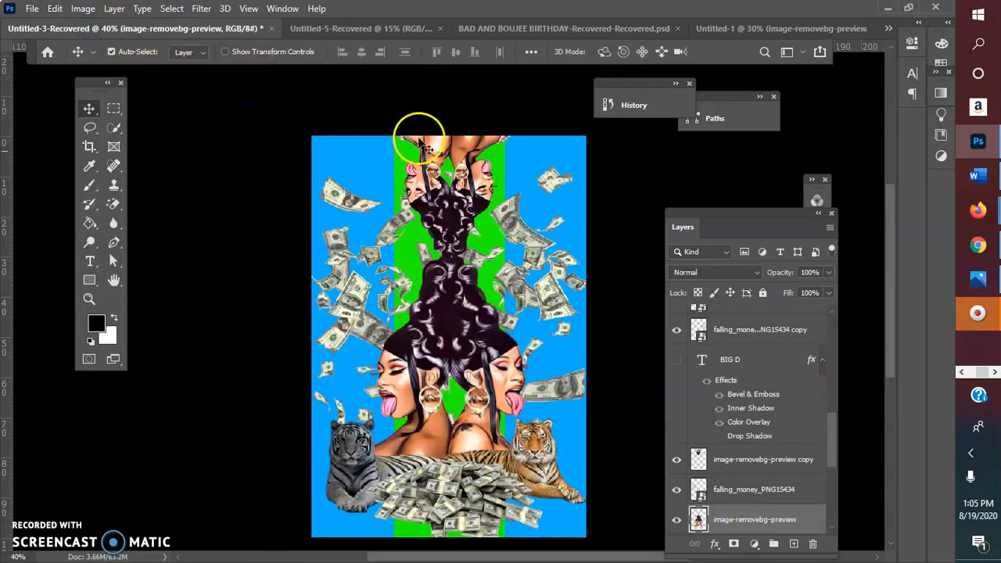
scroll(698, 495, "down", 5)
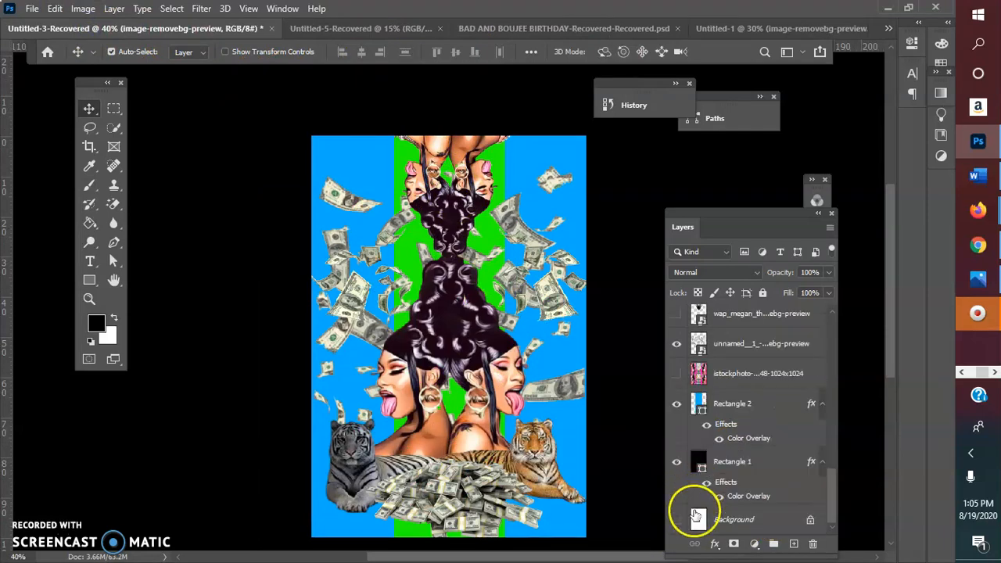
left_click(676, 376)
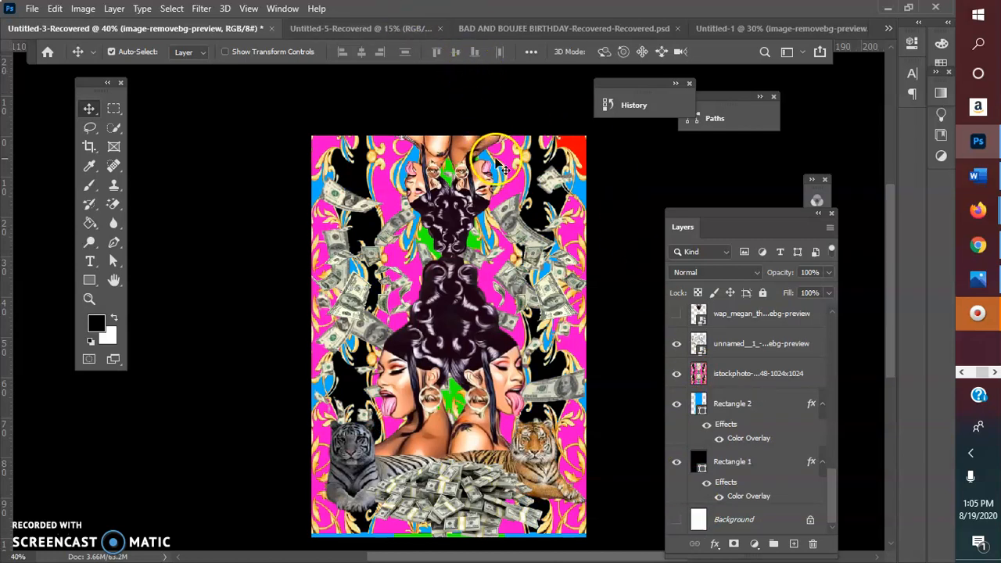
left_click(769, 29)
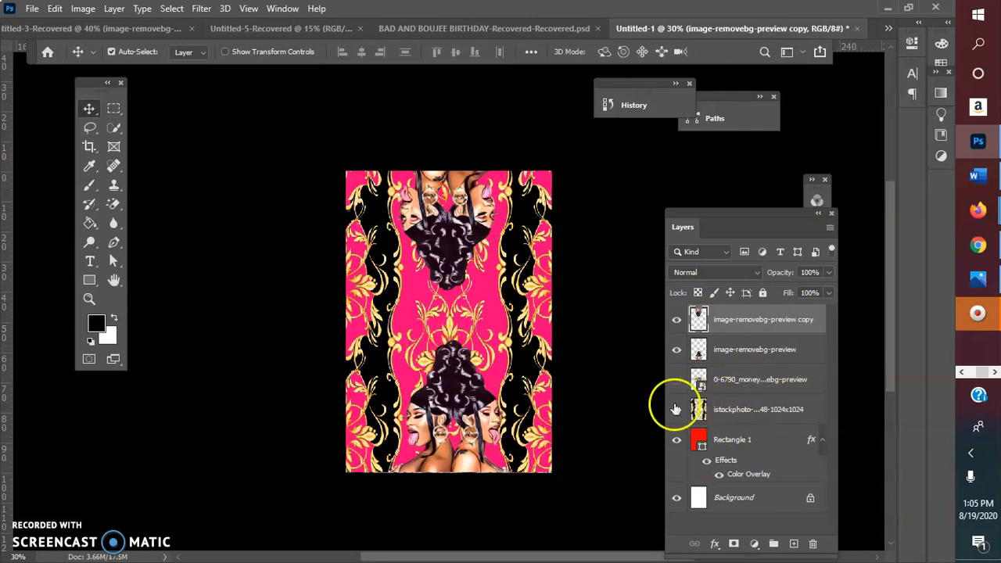
Draw a text box across the middle of the canvas between the two women images and clear its placeholder text
mouse_move(443, 414)
left_mouse_down()
mouse_move(440, 482)
mouse_move(440, 414)
left_mouse_up()
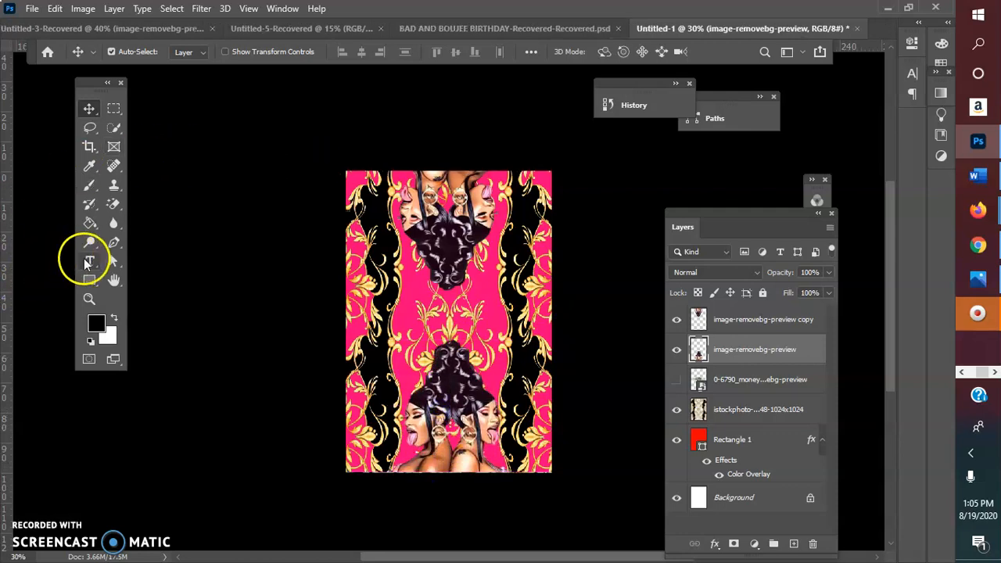
left_click(100, 264)
left_click_drag(388, 294, 536, 358)
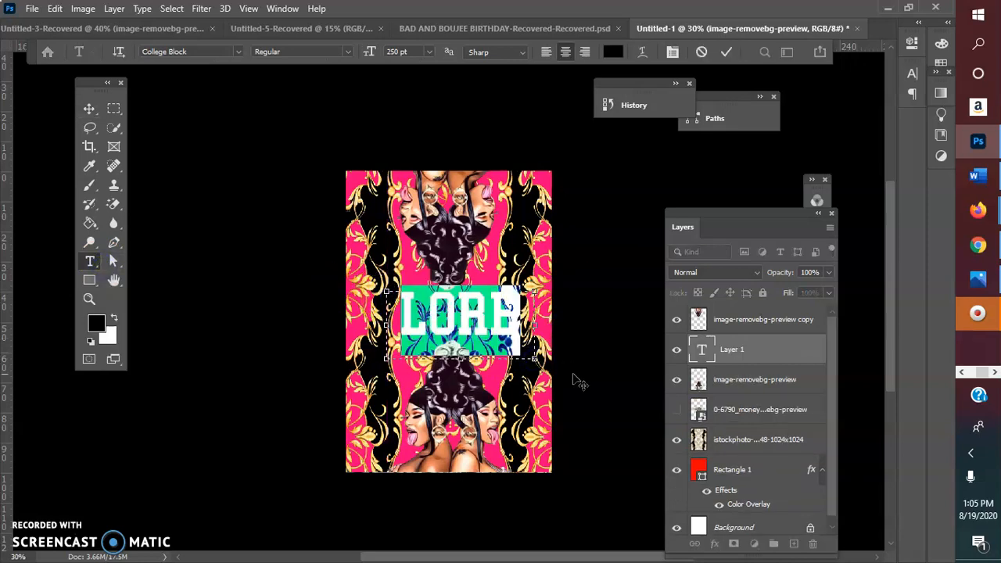
type("C")
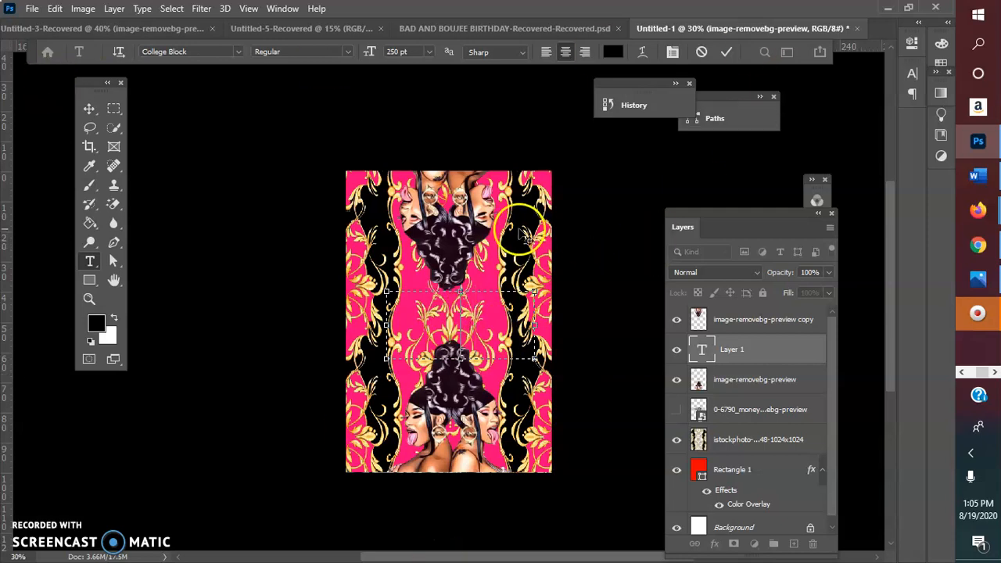
Widen the text box to the full canvas width and extend its upper edge over the upside-down women's hair
left_click_drag(387, 327, 370, 326)
left_click_drag(534, 325, 553, 324)
left_click_drag(370, 325, 346, 327)
left_click_drag(450, 292, 450, 274)
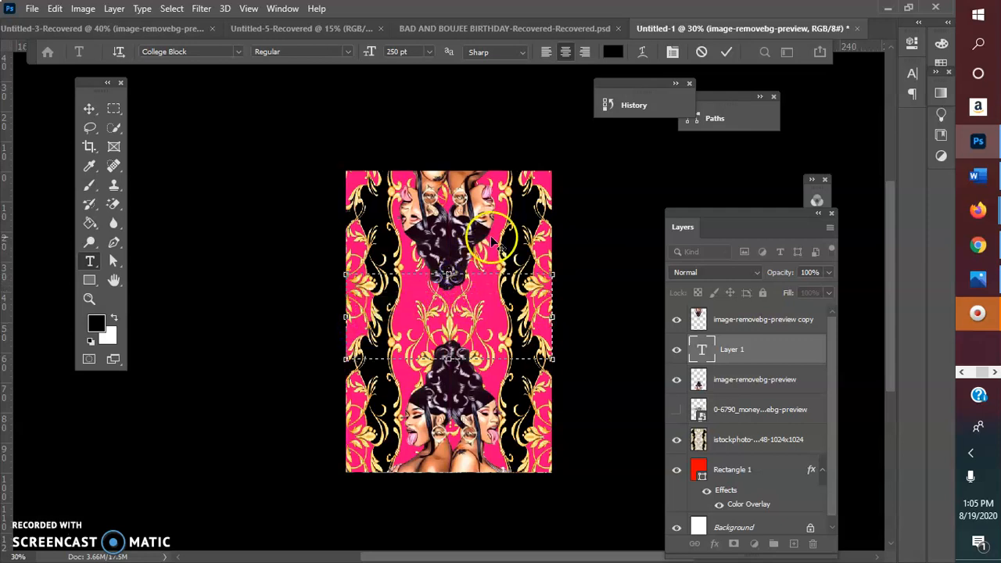